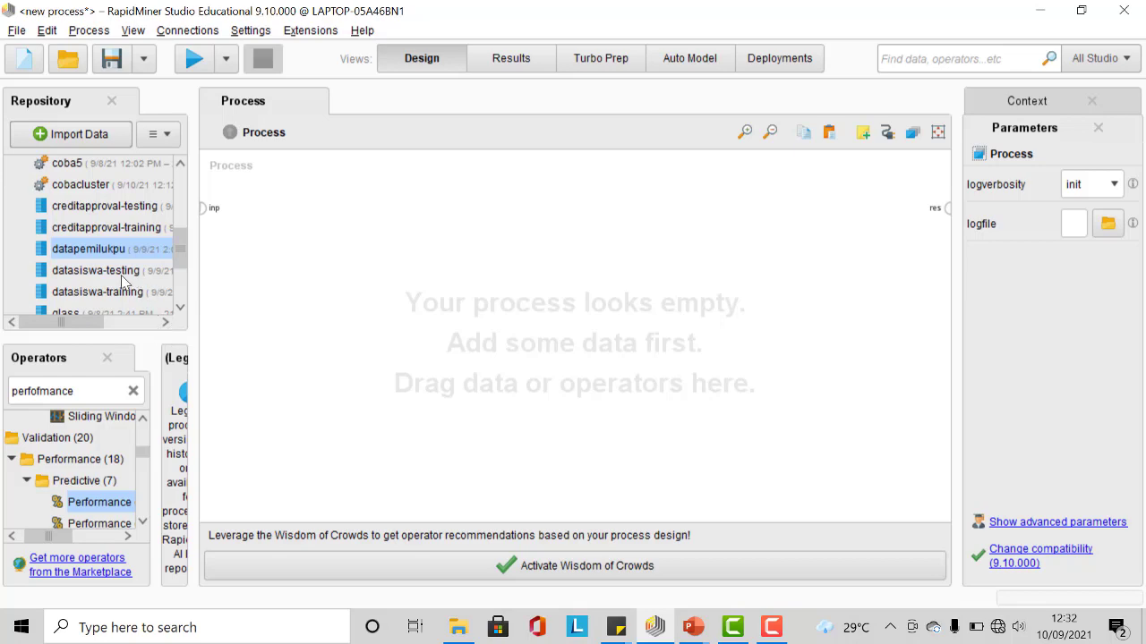
Step: Import datasiswa-training.xlsx from the dataset folder, keeping cell range A:M with header row 1
click(89, 139)
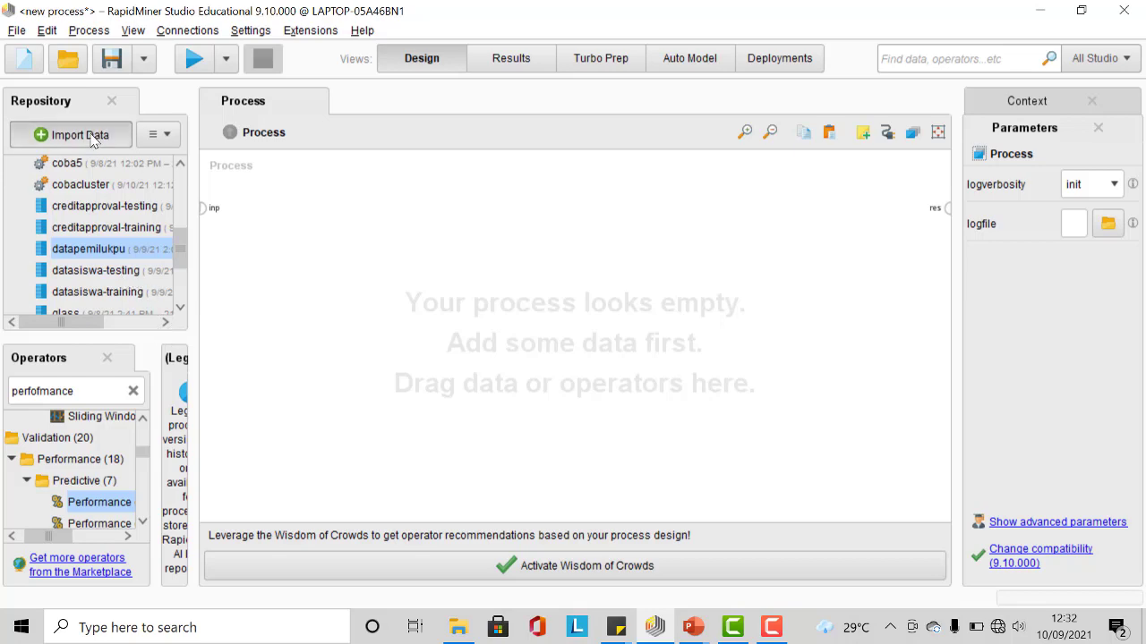
click(421, 195)
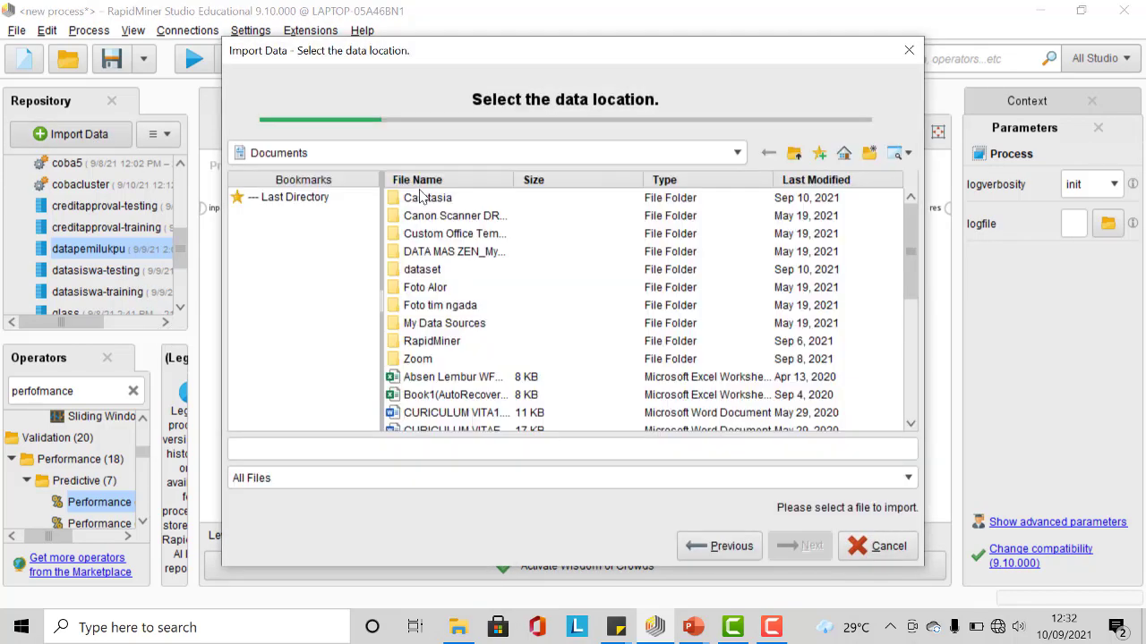
double_click(436, 270)
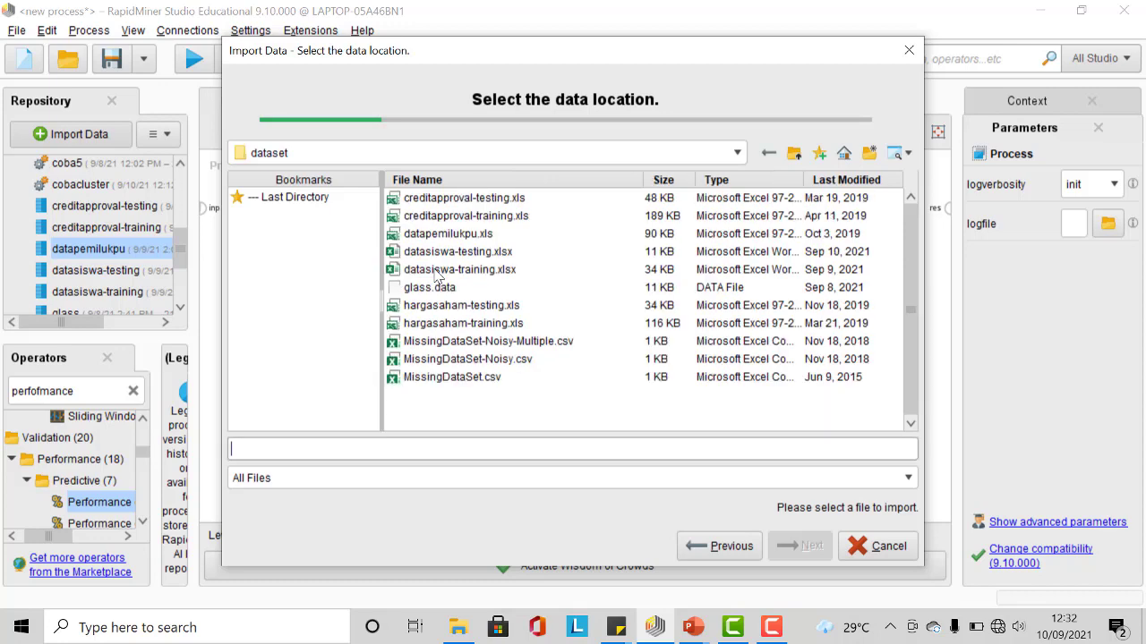
click(501, 270)
click(817, 549)
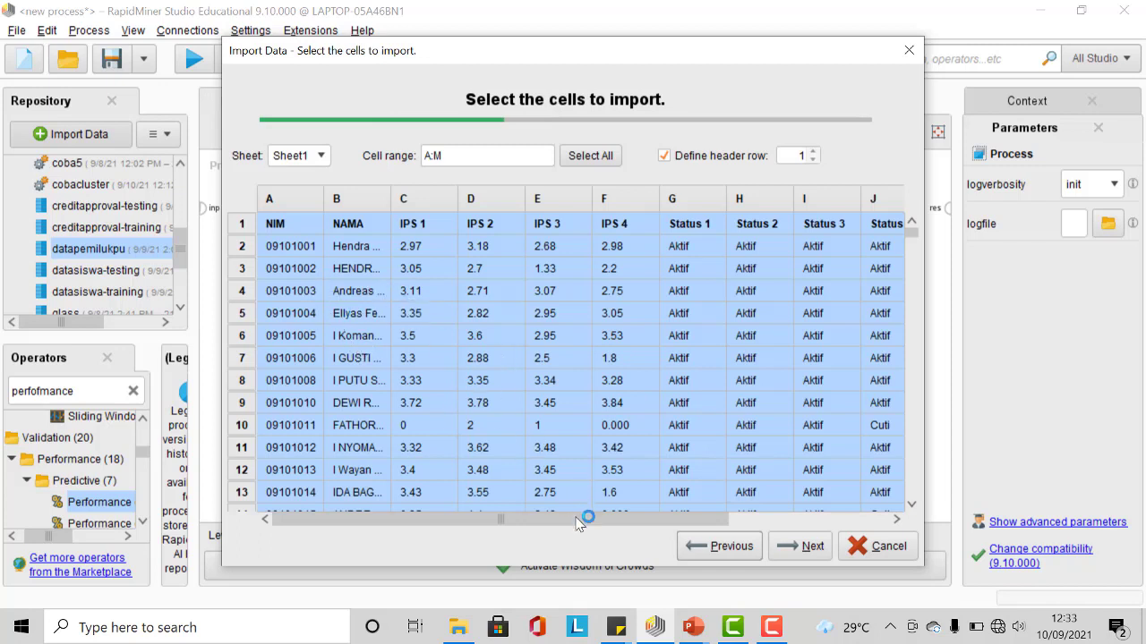
drag(576, 524, 770, 535)
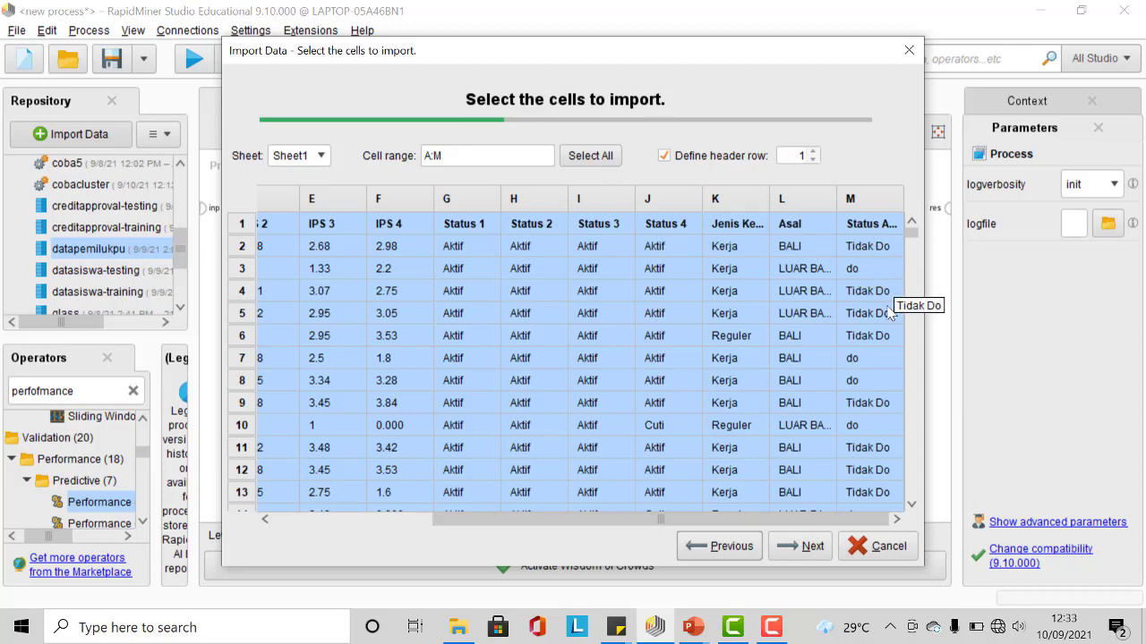
click(805, 548)
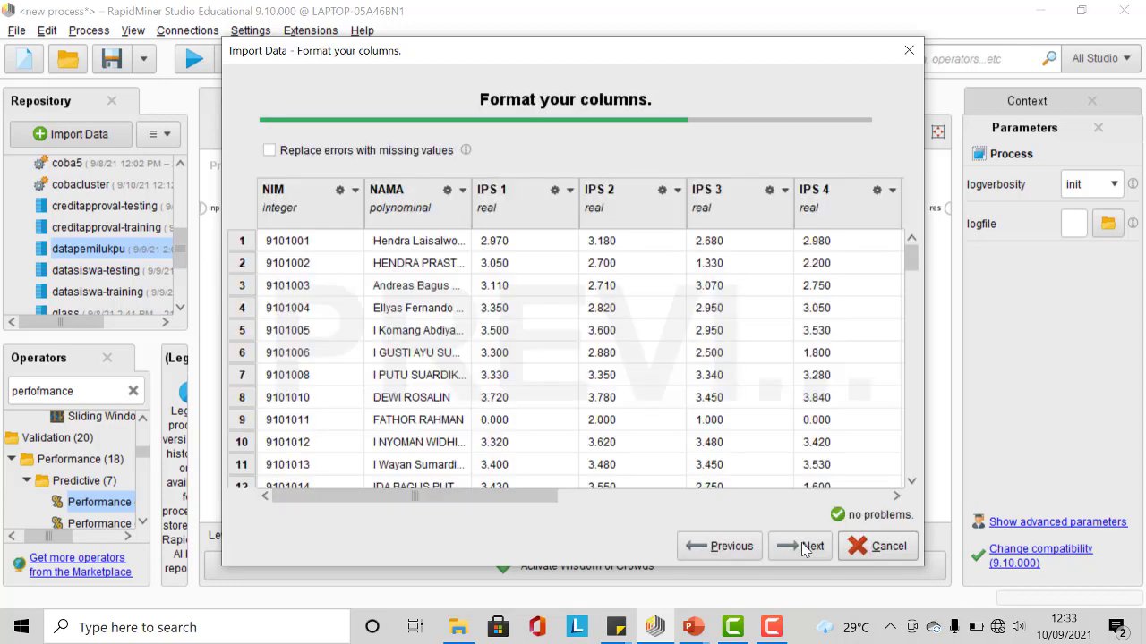
Step: Change the Status Akhir column's type to binominal
click(356, 193)
click(311, 218)
drag(525, 494, 872, 501)
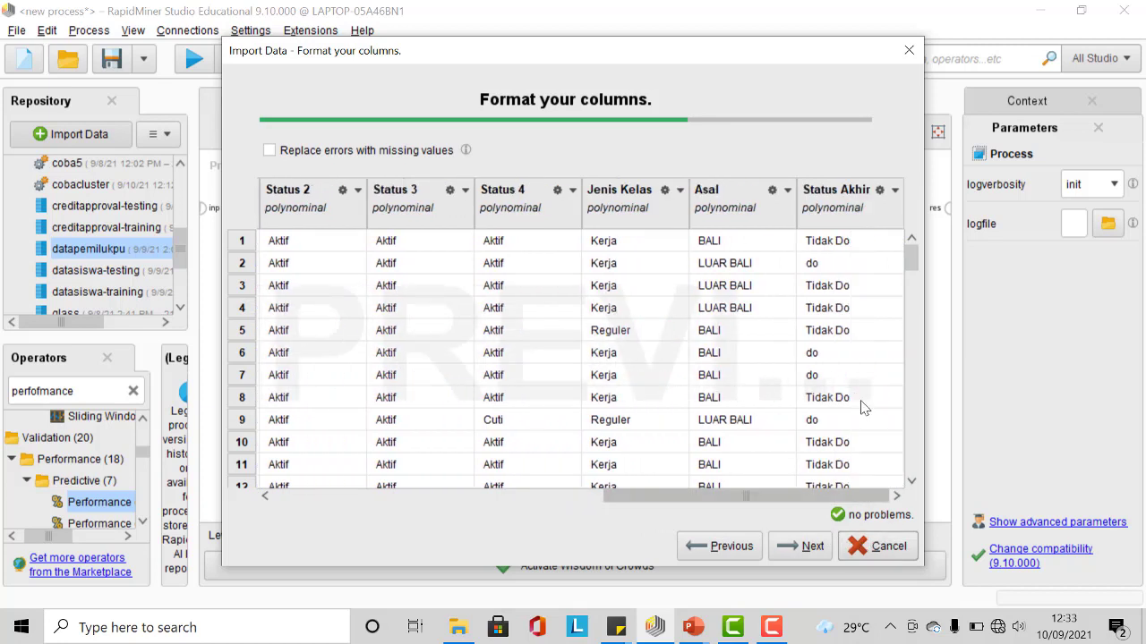
click(894, 191)
mouse_move(916, 218)
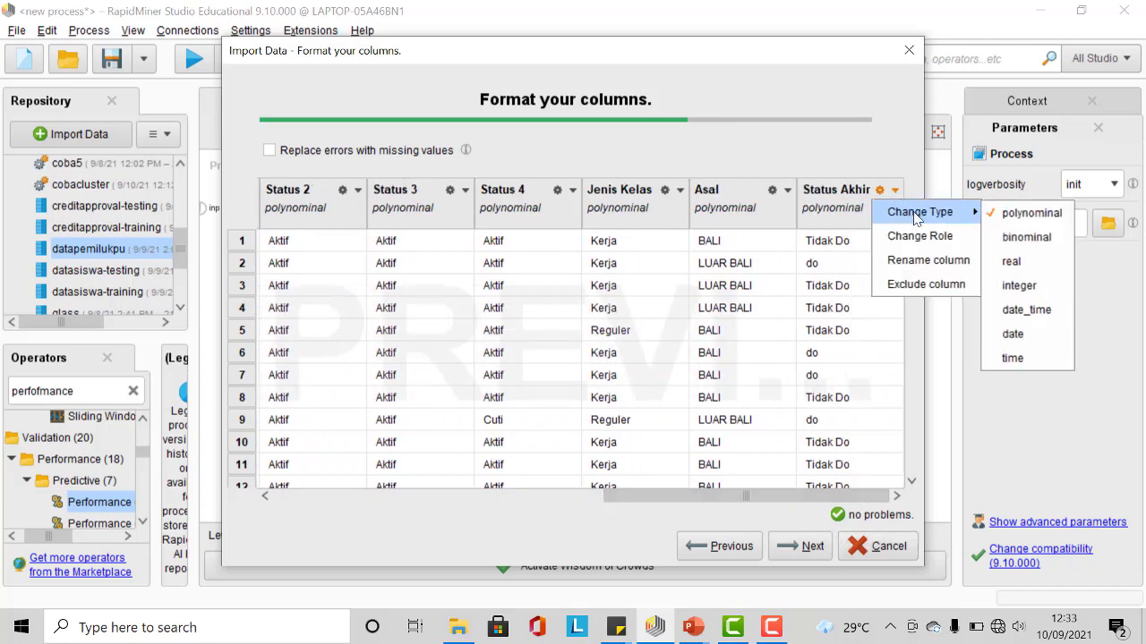
click(1023, 237)
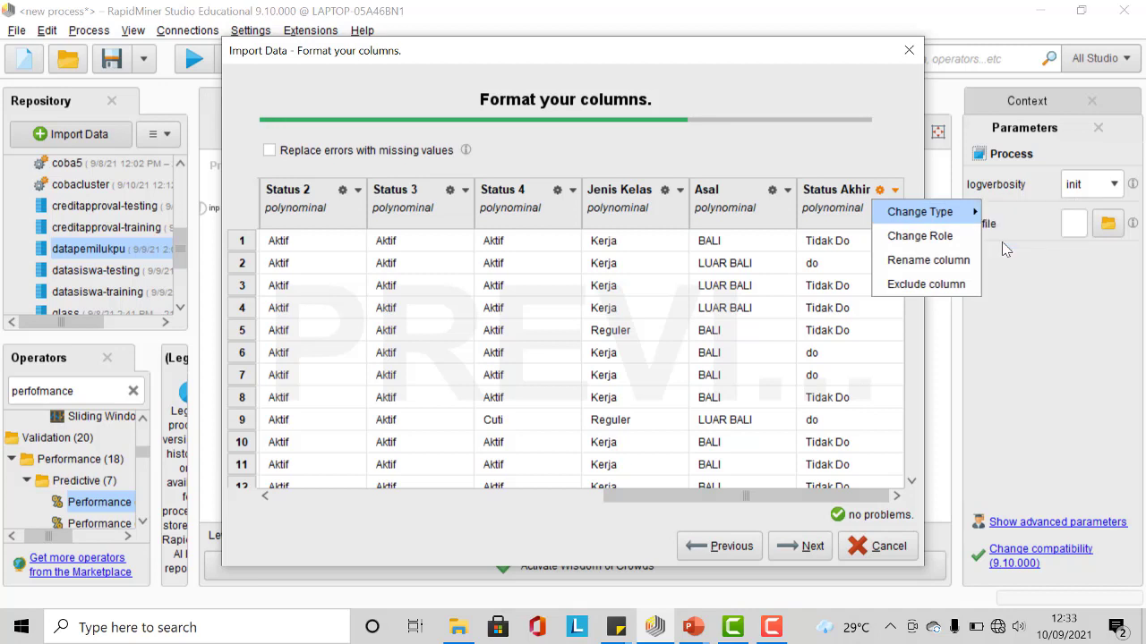
Step: Set the Status Akhir column's role to label and continue the import
click(895, 190)
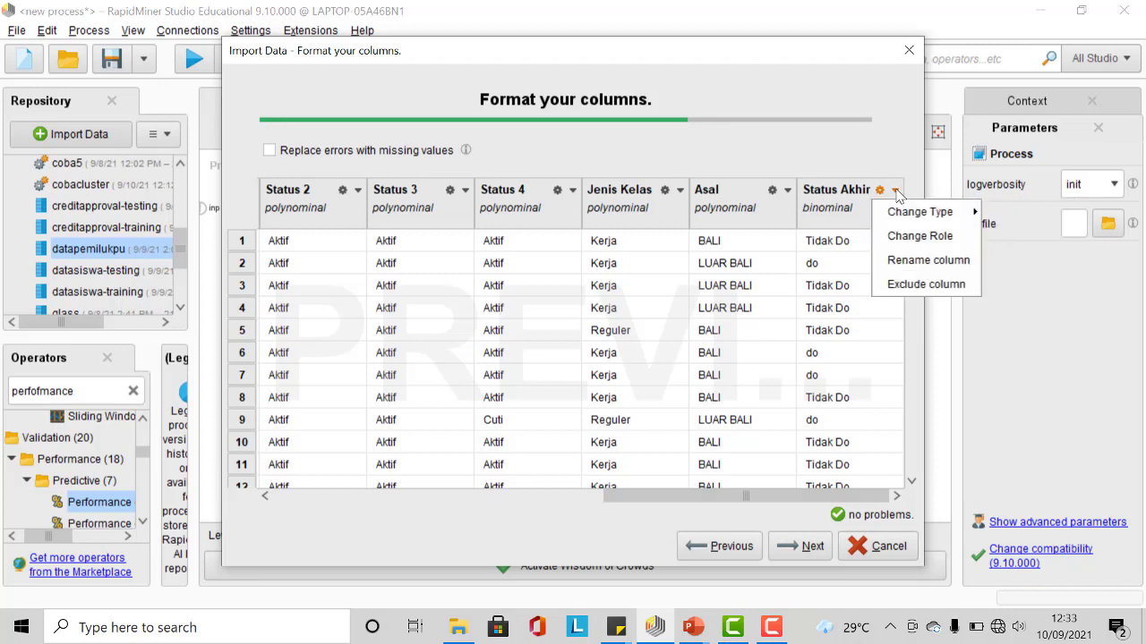
click(909, 236)
click(790, 316)
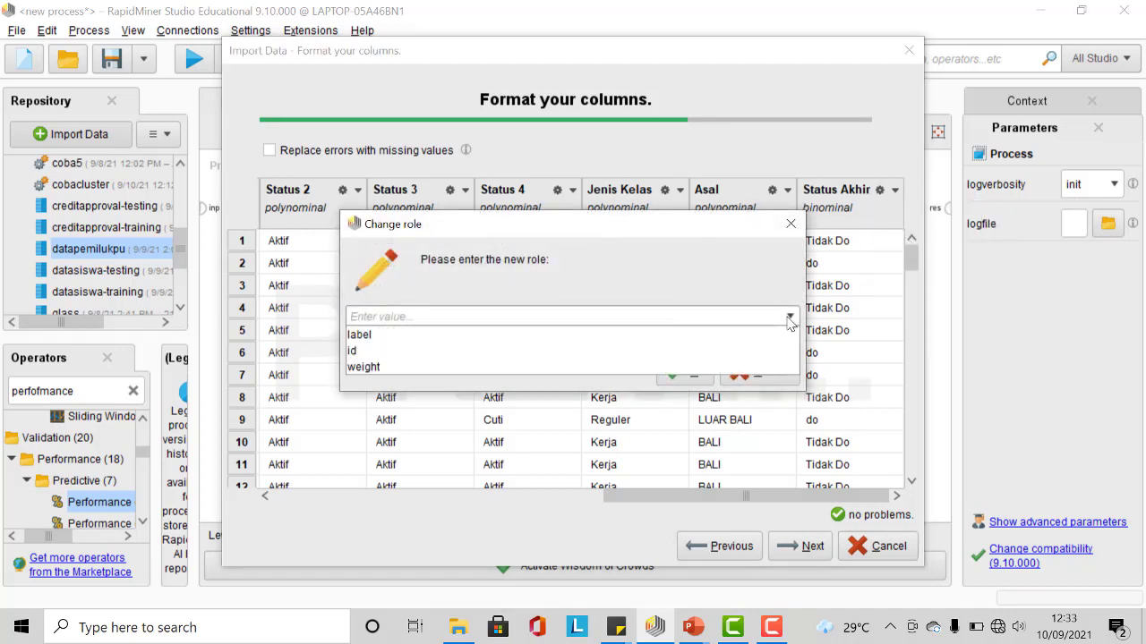
click(770, 338)
click(697, 370)
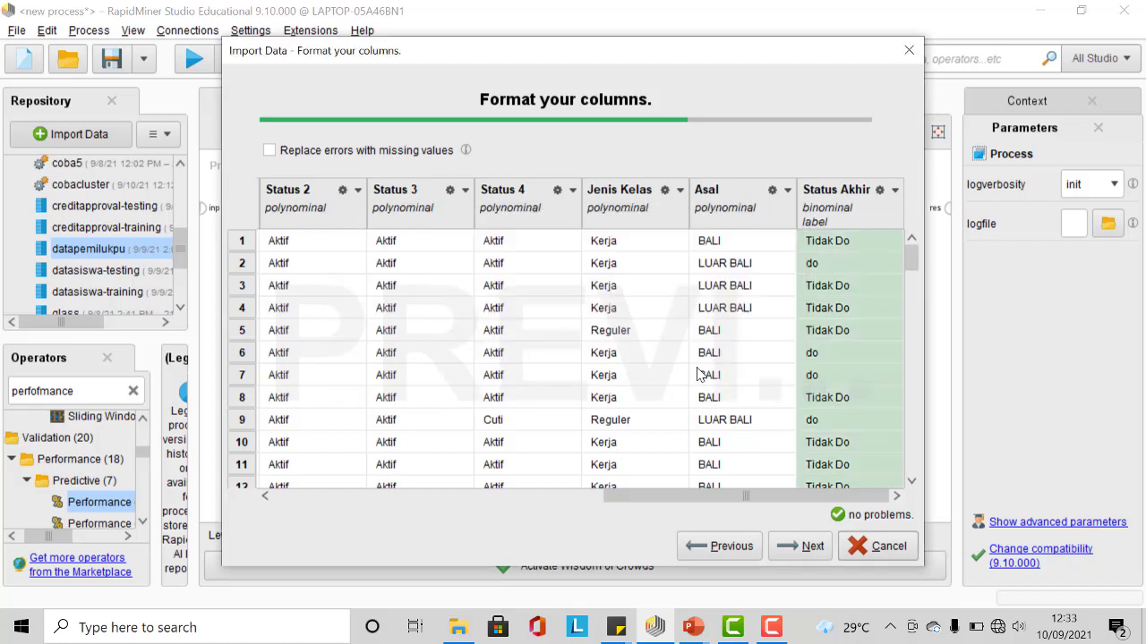
click(804, 556)
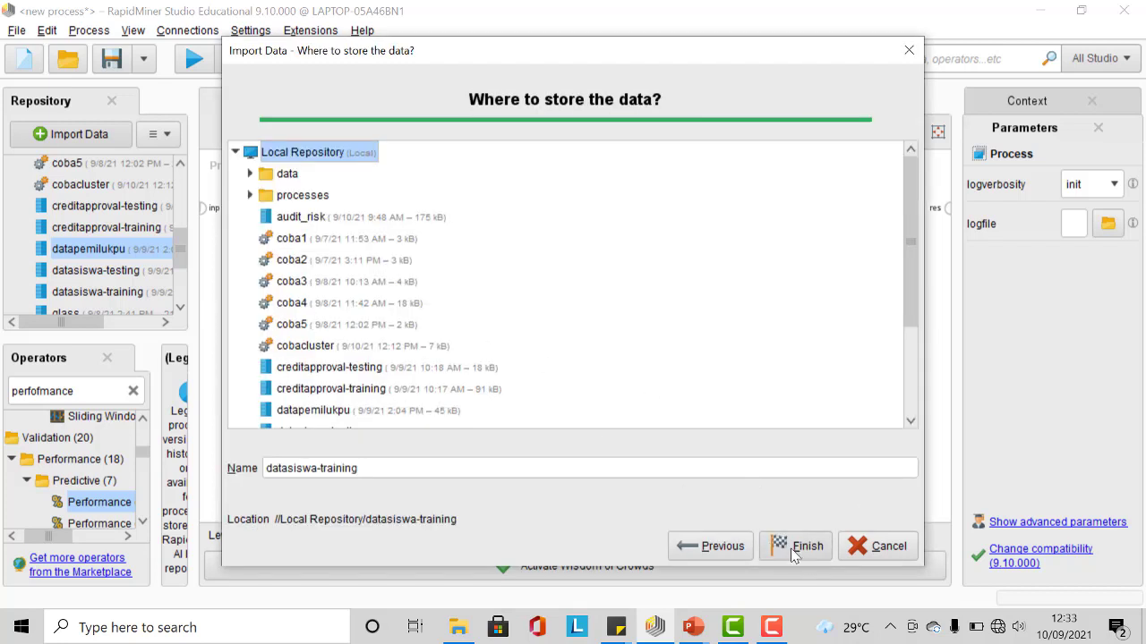
Step: Store the imported data in Local Repository as datasiswa-trainingbaru
click(384, 466)
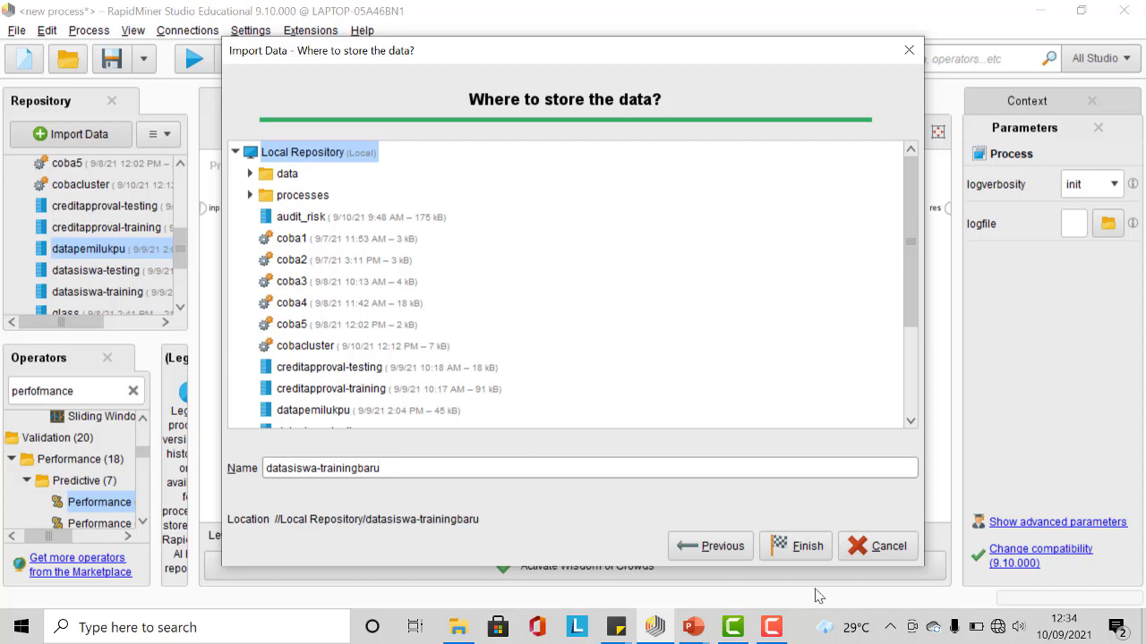
text(baru)
click(808, 546)
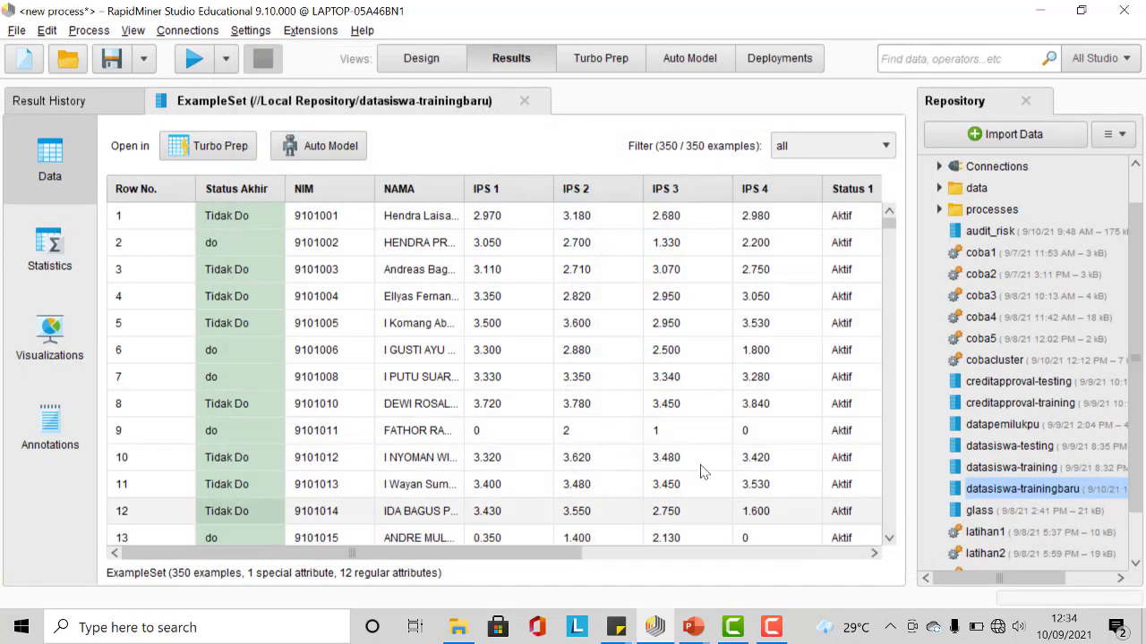
Step: Examine the imported example set's data rows and attribute statistics
scroll(663, 356, down, 2)
scroll(667, 363, up, 2)
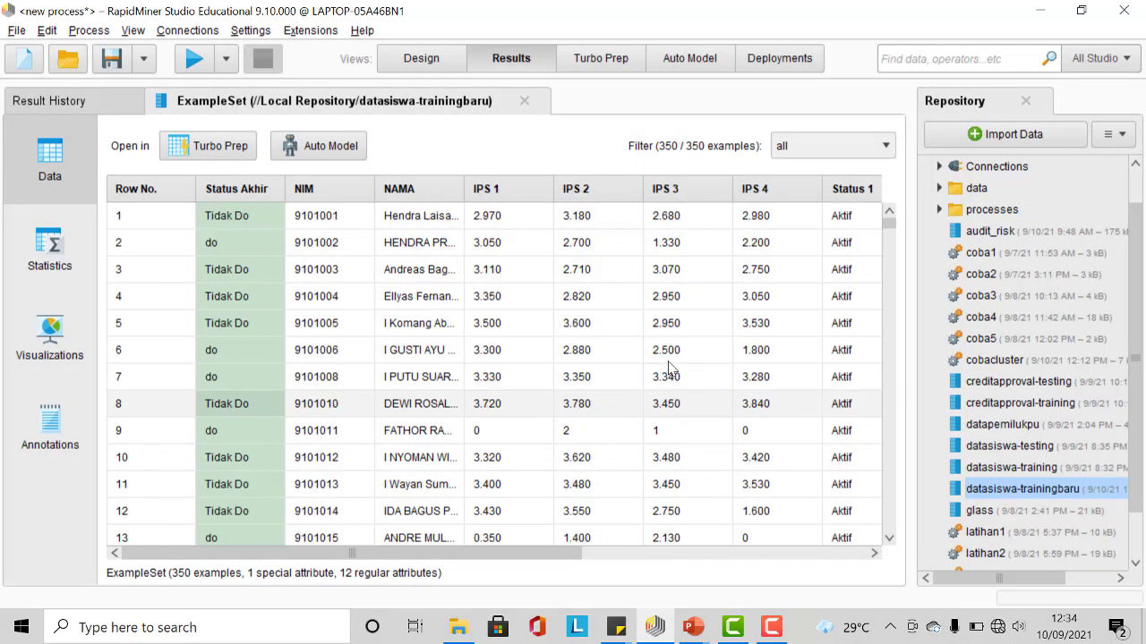
scroll(669, 368, down, 3)
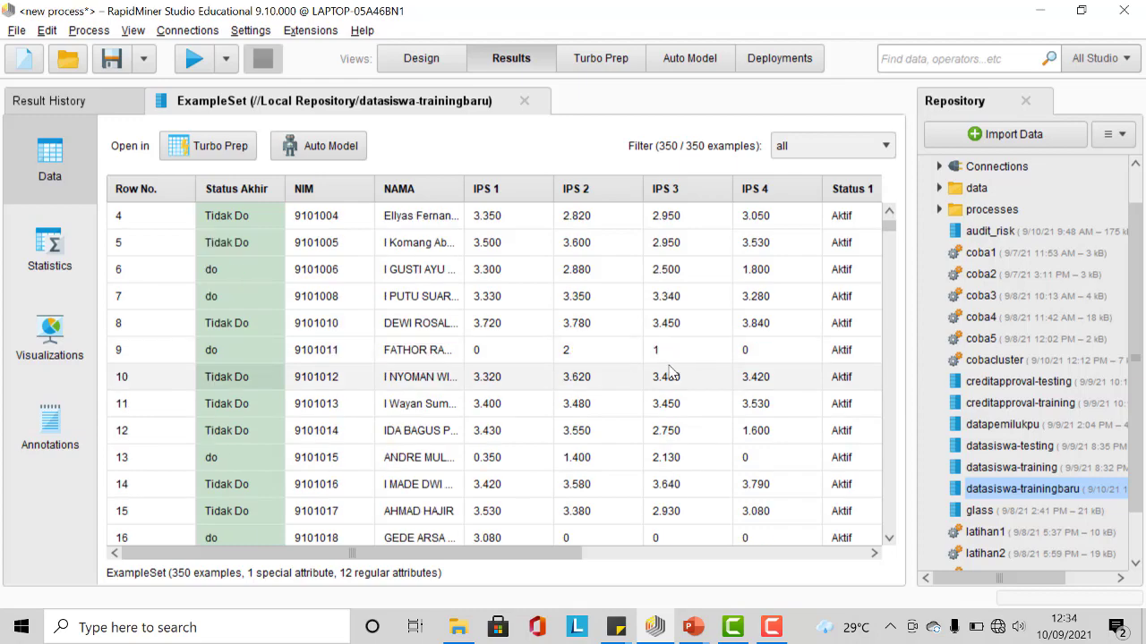
scroll(667, 367, up, 3)
scroll(620, 356, down, 1)
scroll(627, 362, down, 14)
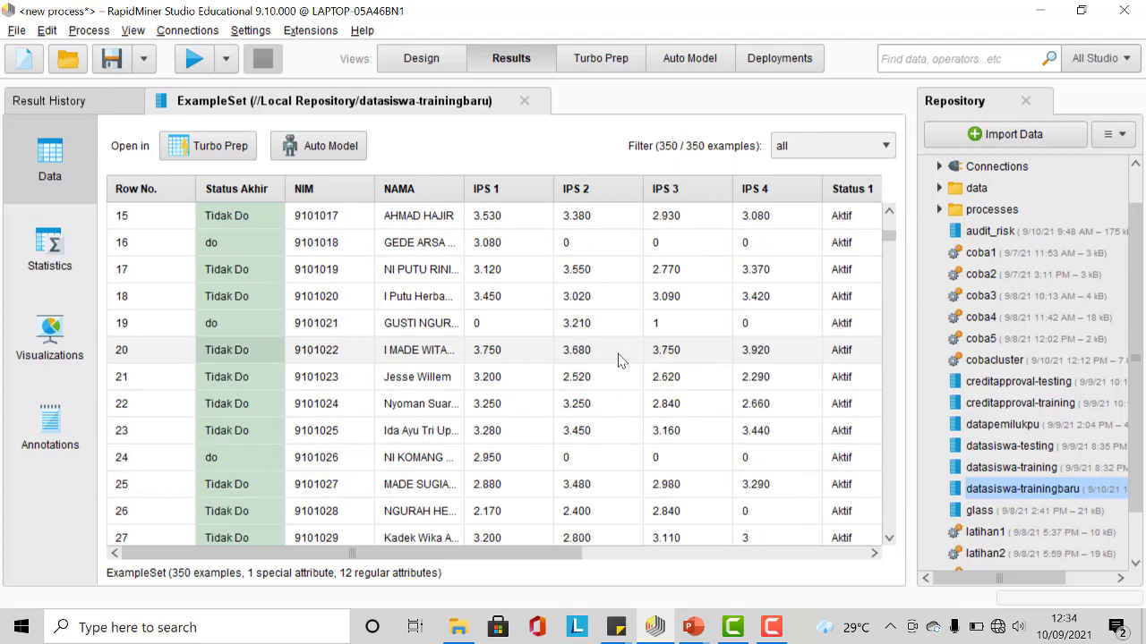
scroll(637, 374, up, 14)
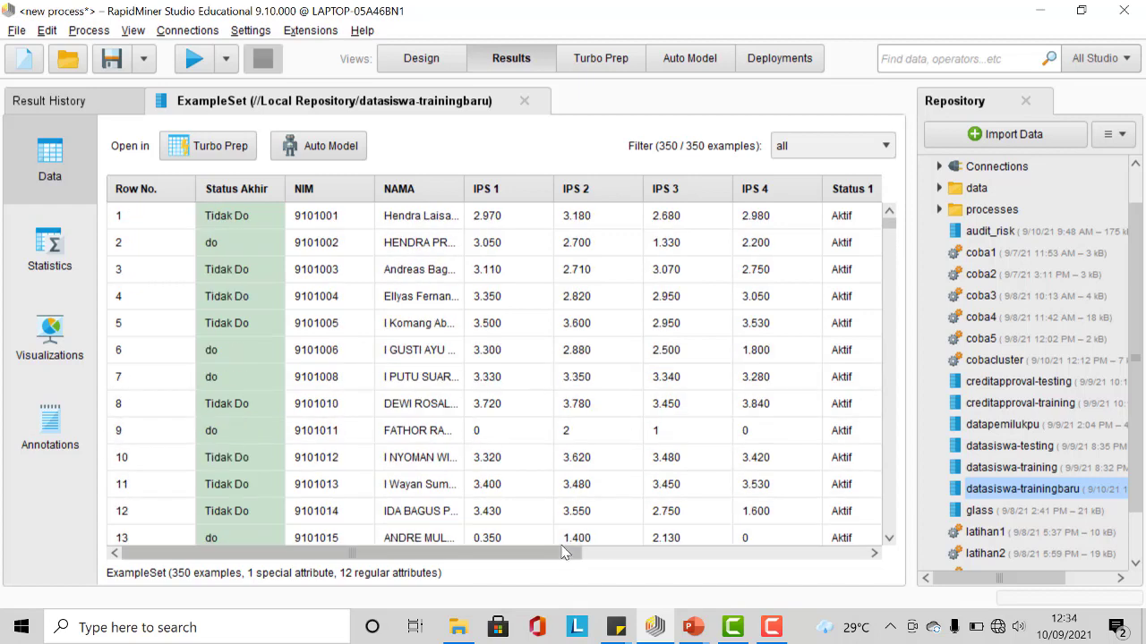
drag(573, 553, 513, 489)
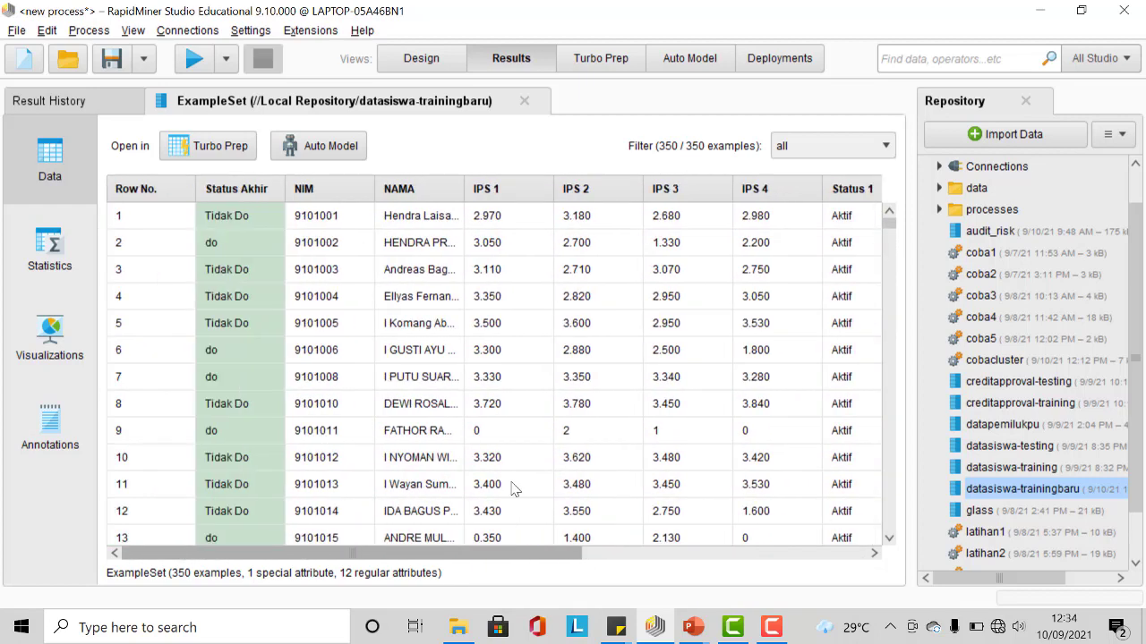
click(62, 260)
scroll(546, 277, down, 5)
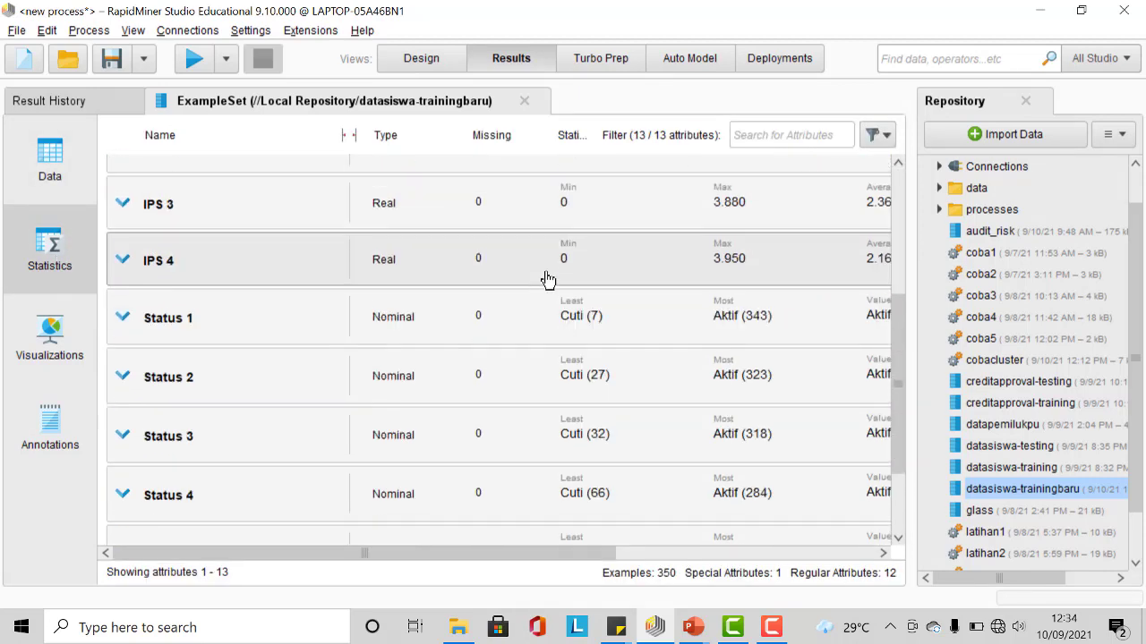
scroll(546, 278, up, 5)
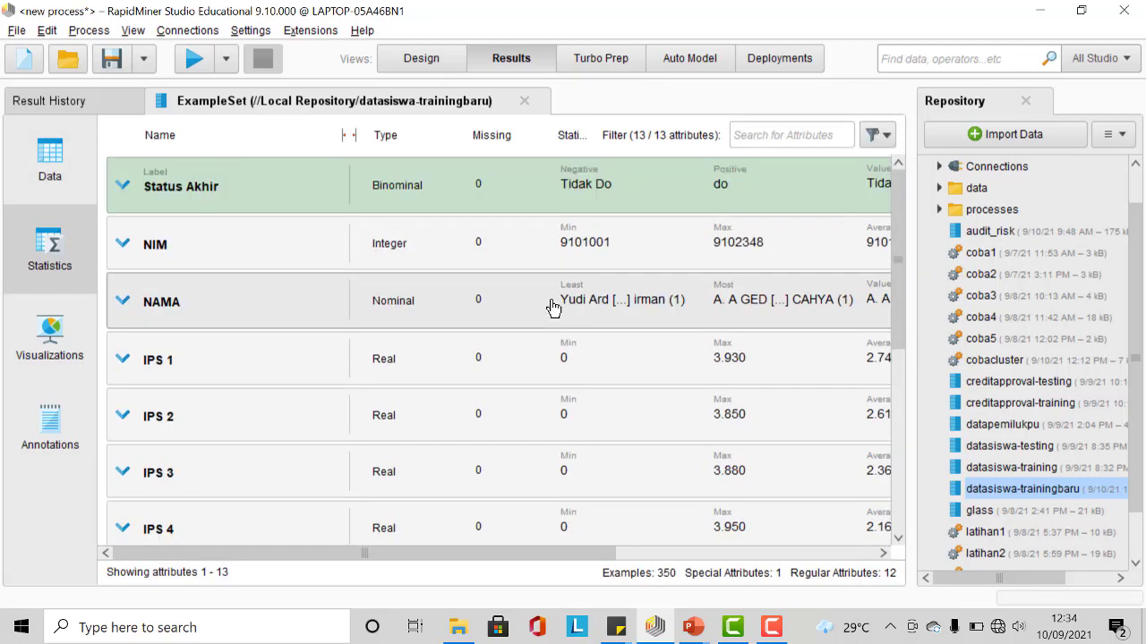
scroll(537, 255, down, 5)
scroll(538, 295, up, 5)
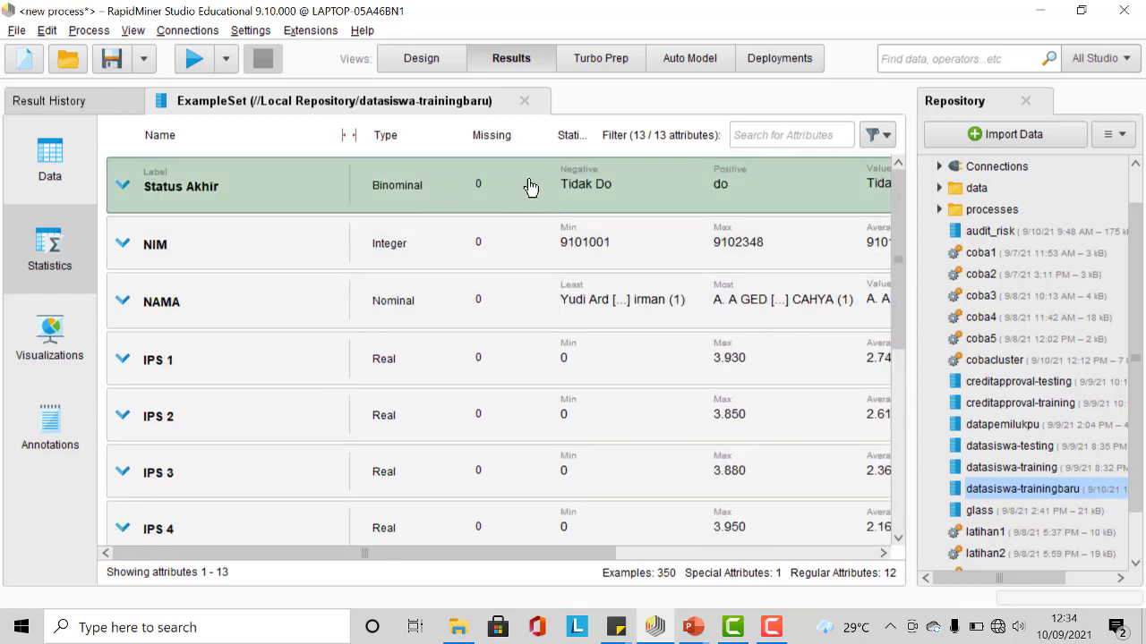
Step: Add the datasiswa-trainingbaru data to the process and connect its output to the result port
click(421, 58)
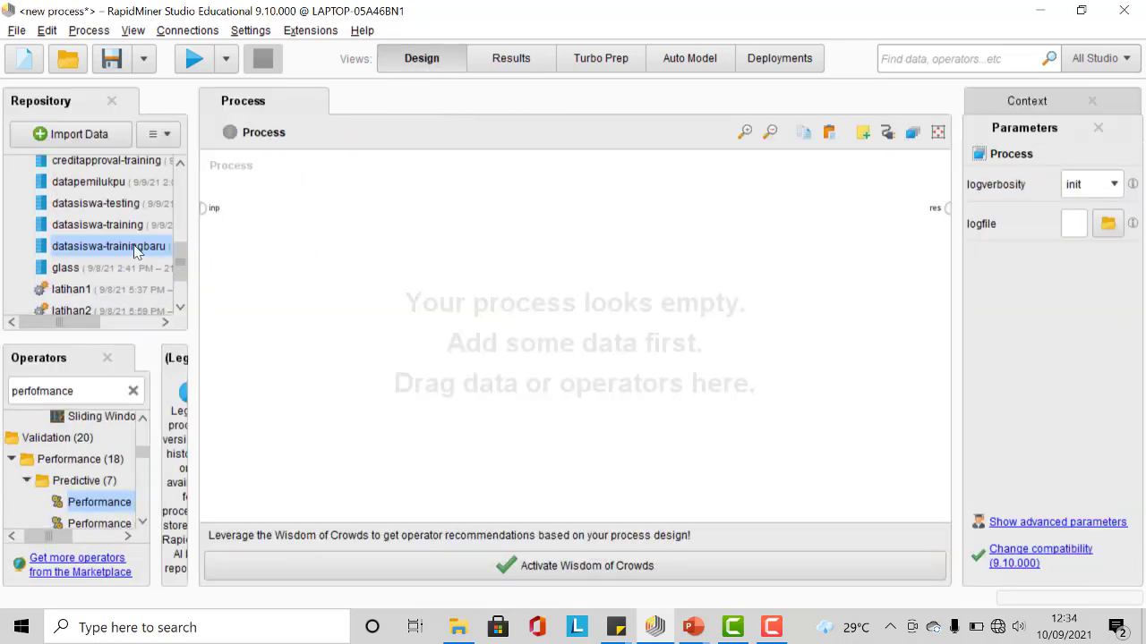
drag(134, 252, 242, 224)
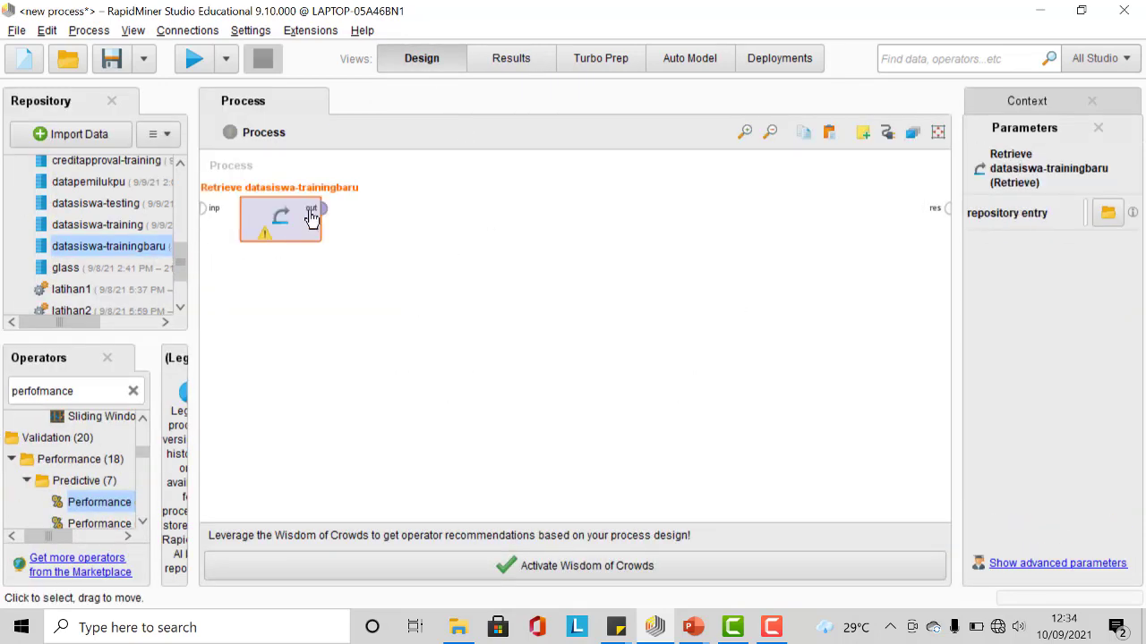
click(324, 209)
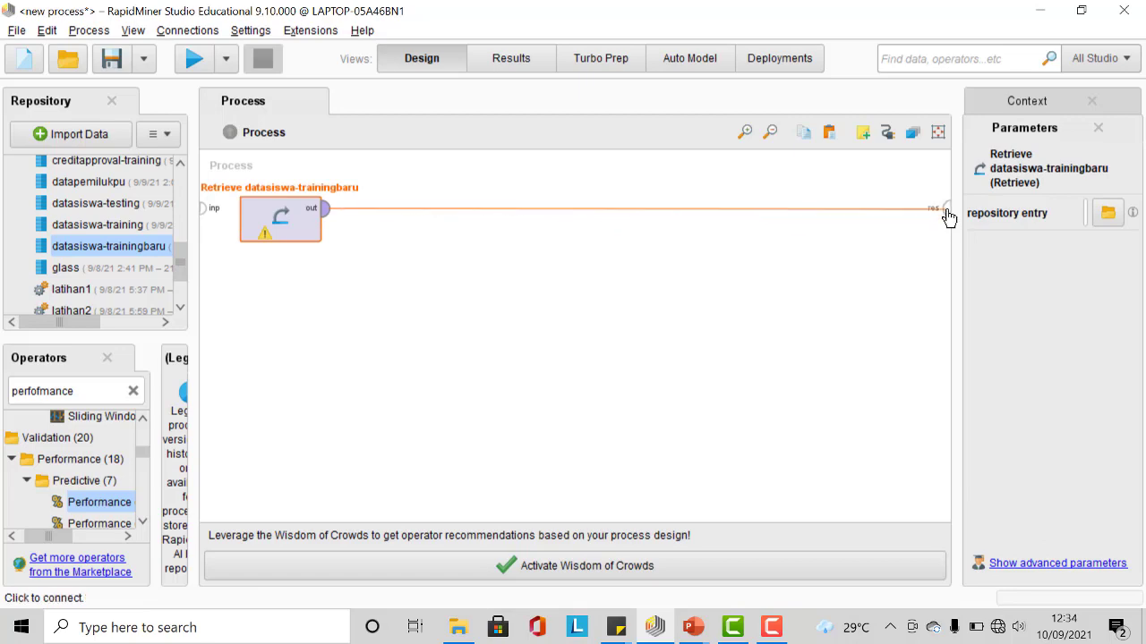
click(946, 211)
Step: Run the process and inspect the retrieved example set
click(194, 58)
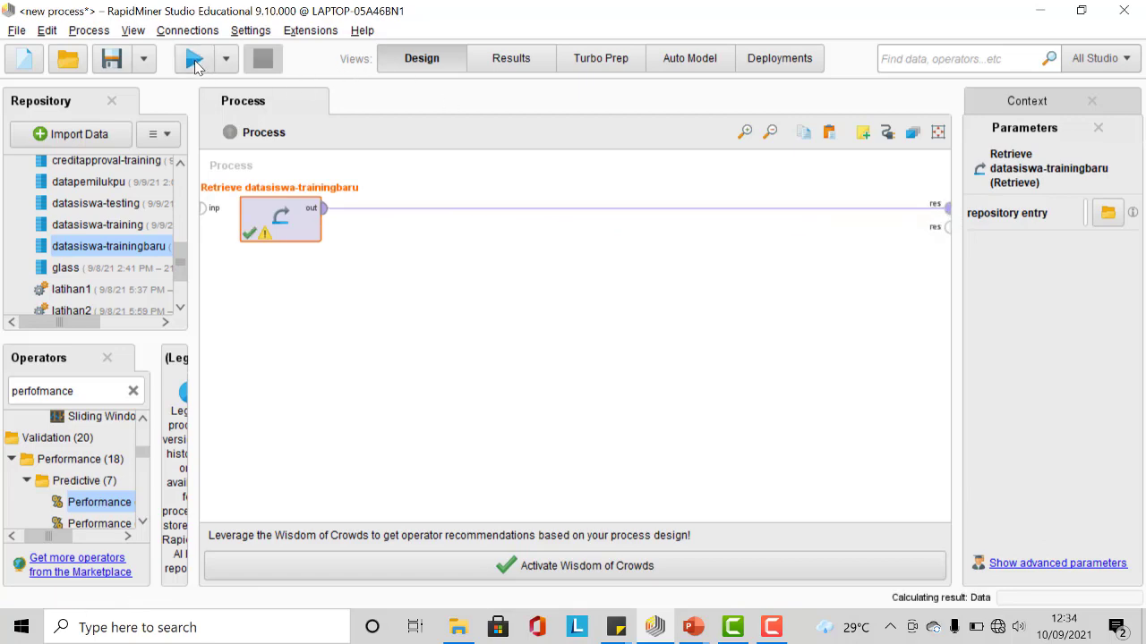
scroll(493, 340, down, 4)
scroll(488, 327, up, 4)
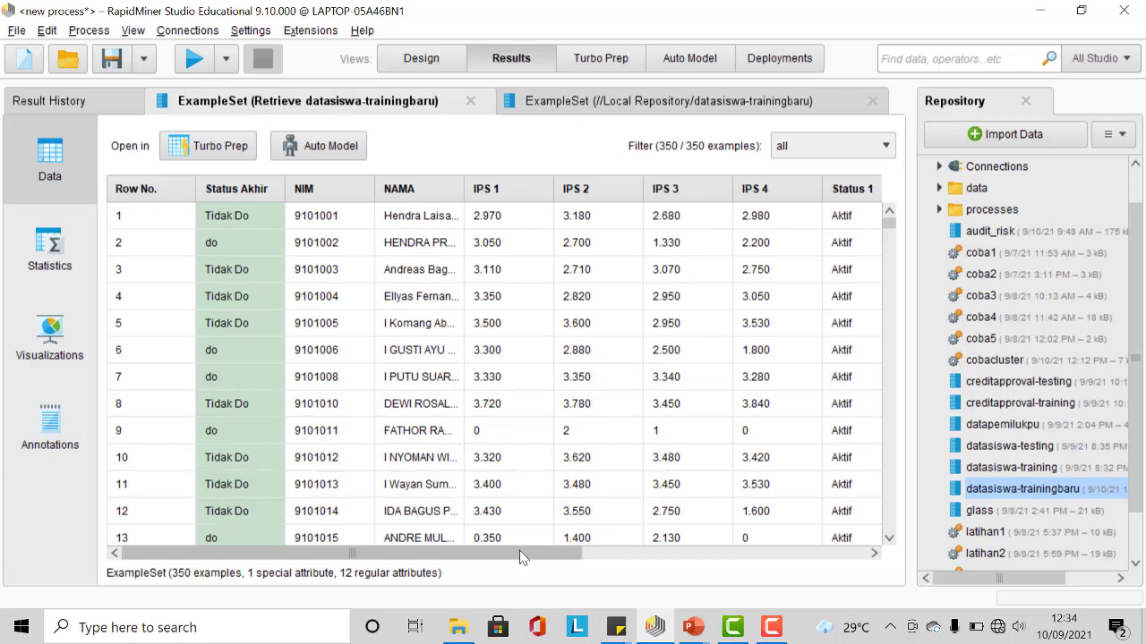
drag(522, 557, 453, 571)
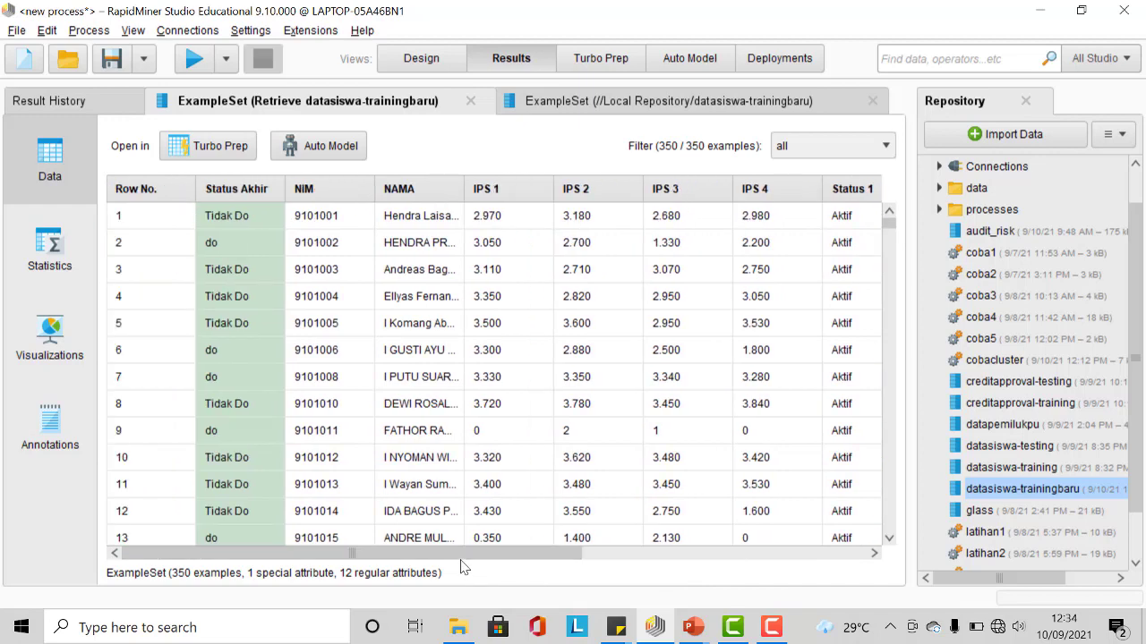
drag(465, 557, 753, 591)
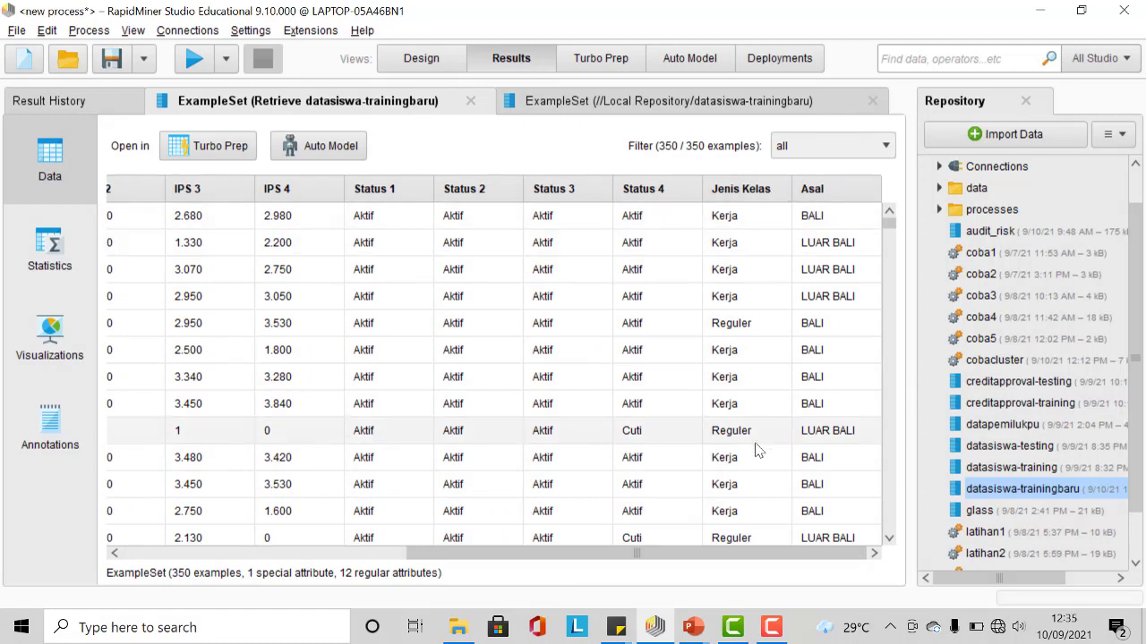
drag(748, 555, 462, 543)
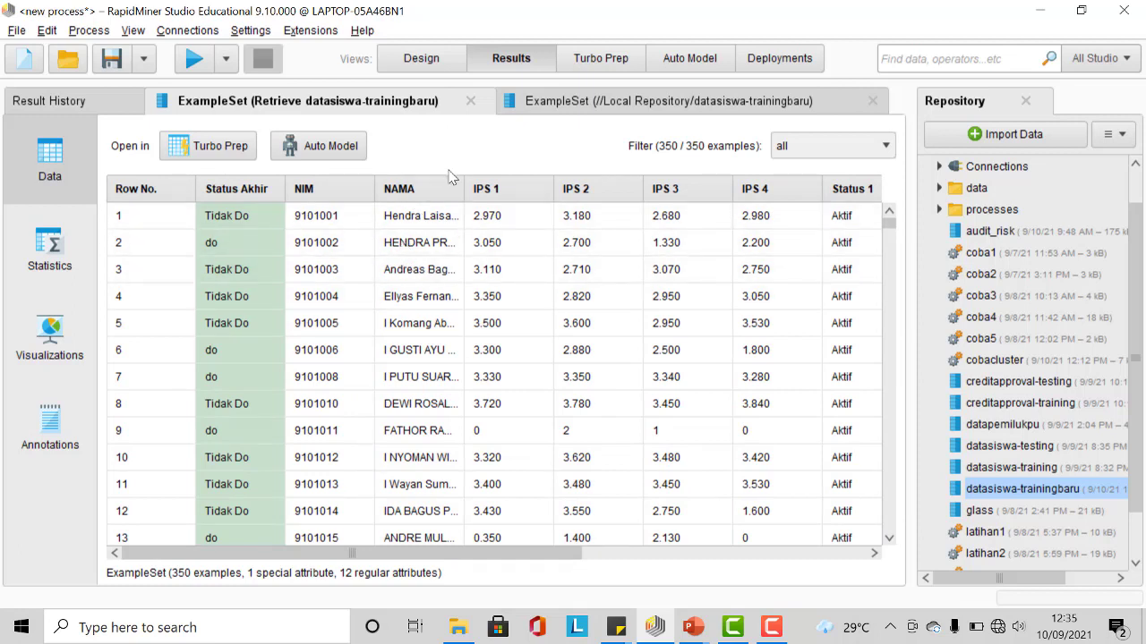
Step: Replace the operator search with atribu
click(421, 59)
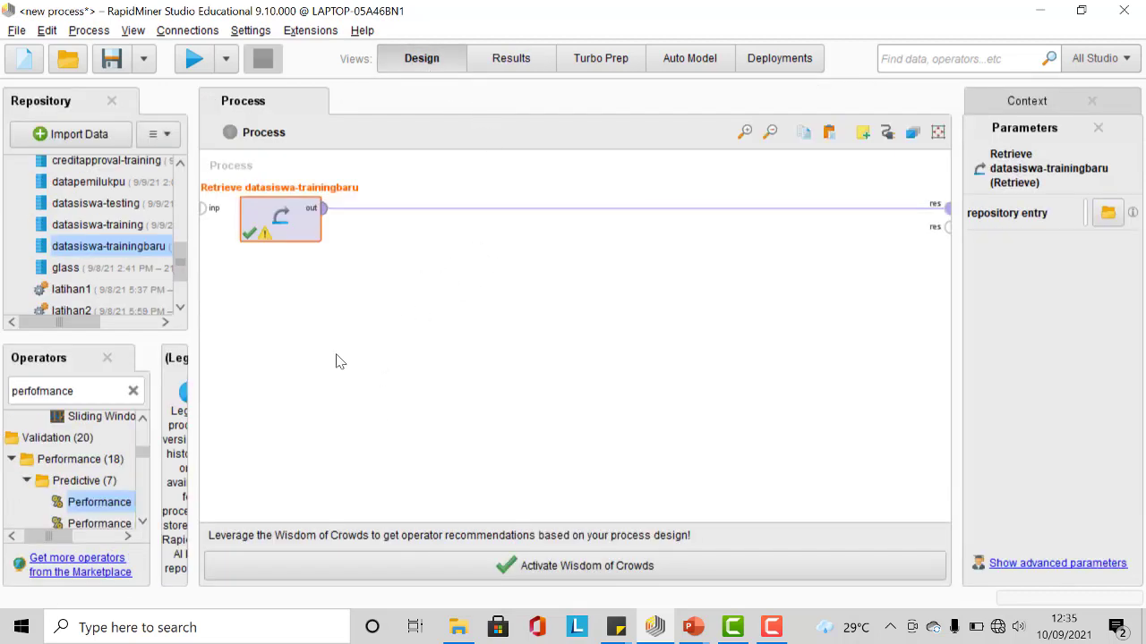
click(133, 392)
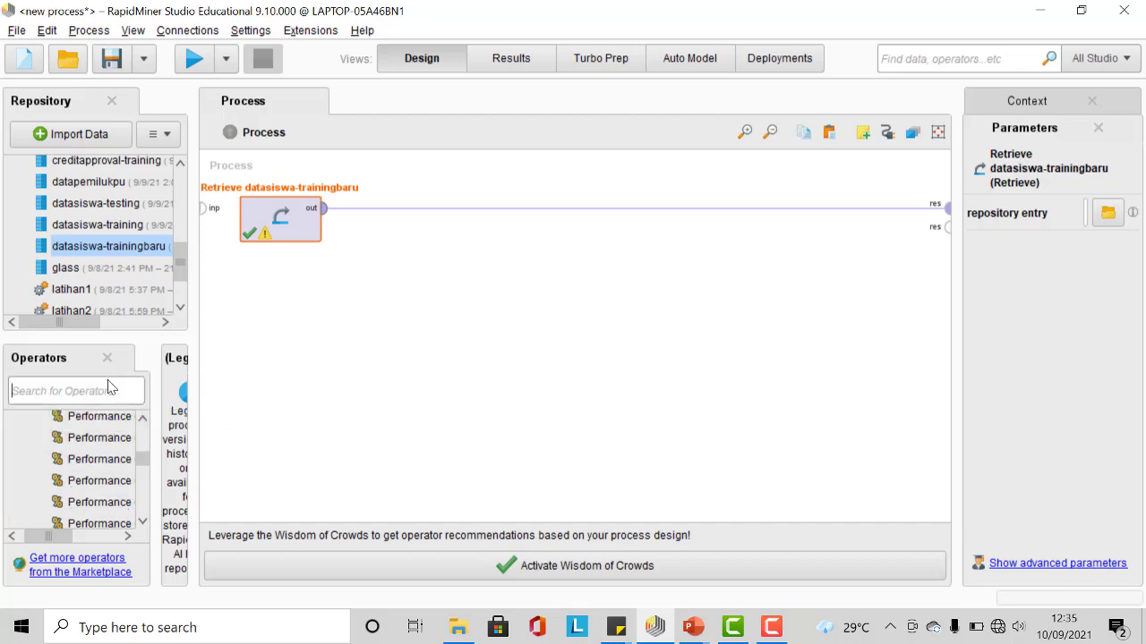
text(atri)
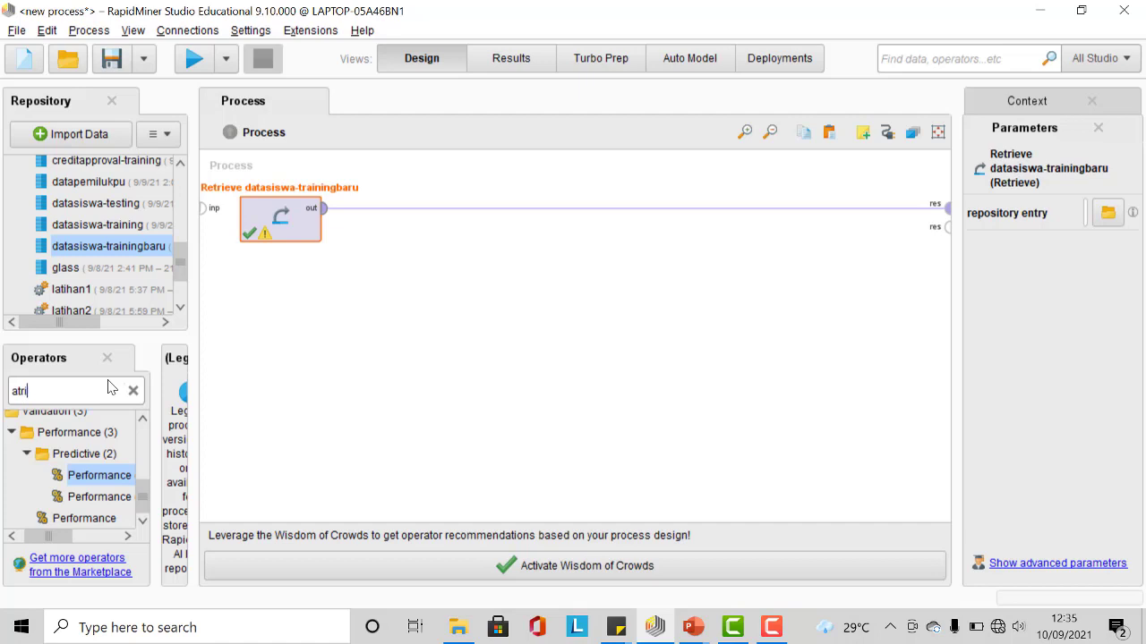
text(bu)
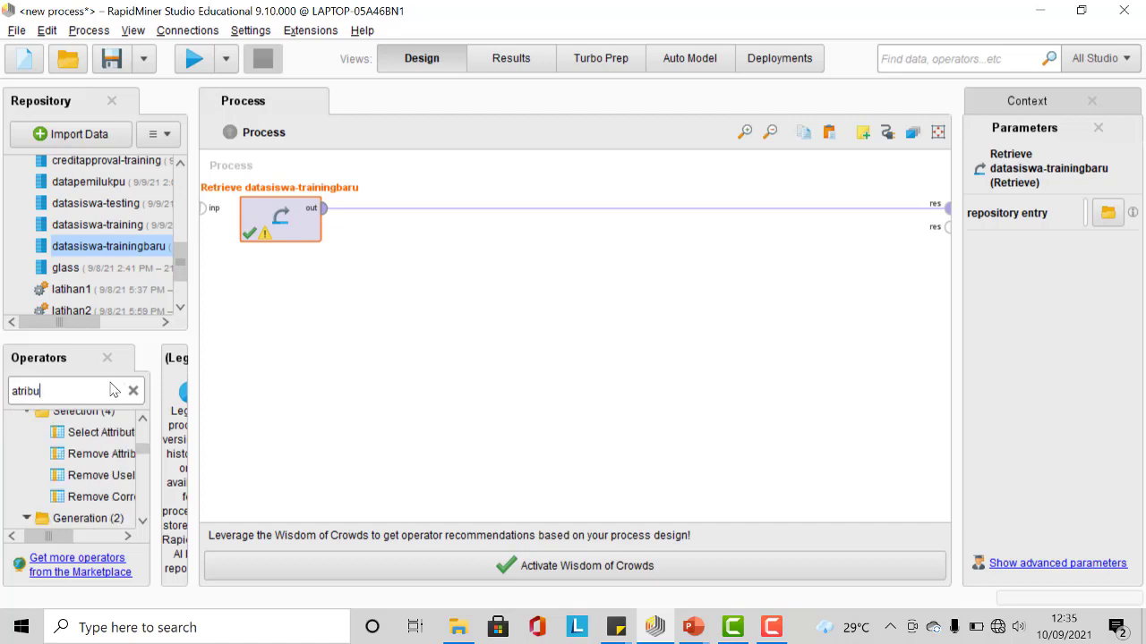
Step: Add a Select Attributes operator to the process canvas beside the Retrieve operator
drag(62, 538, 76, 538)
scroll(107, 455, up, 1)
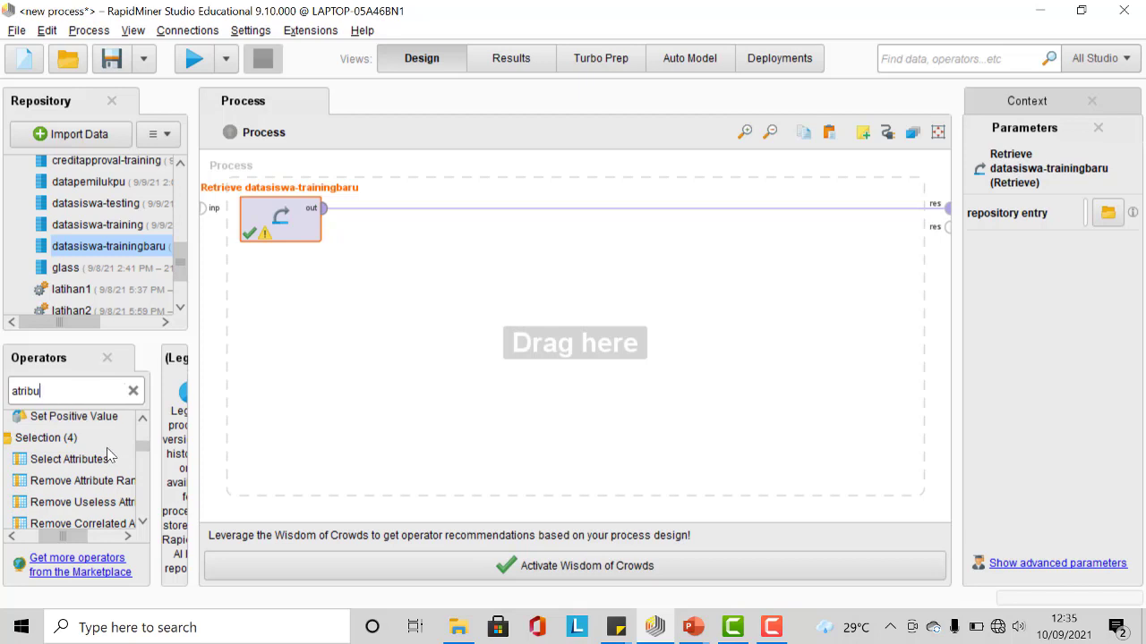
drag(85, 464, 241, 403)
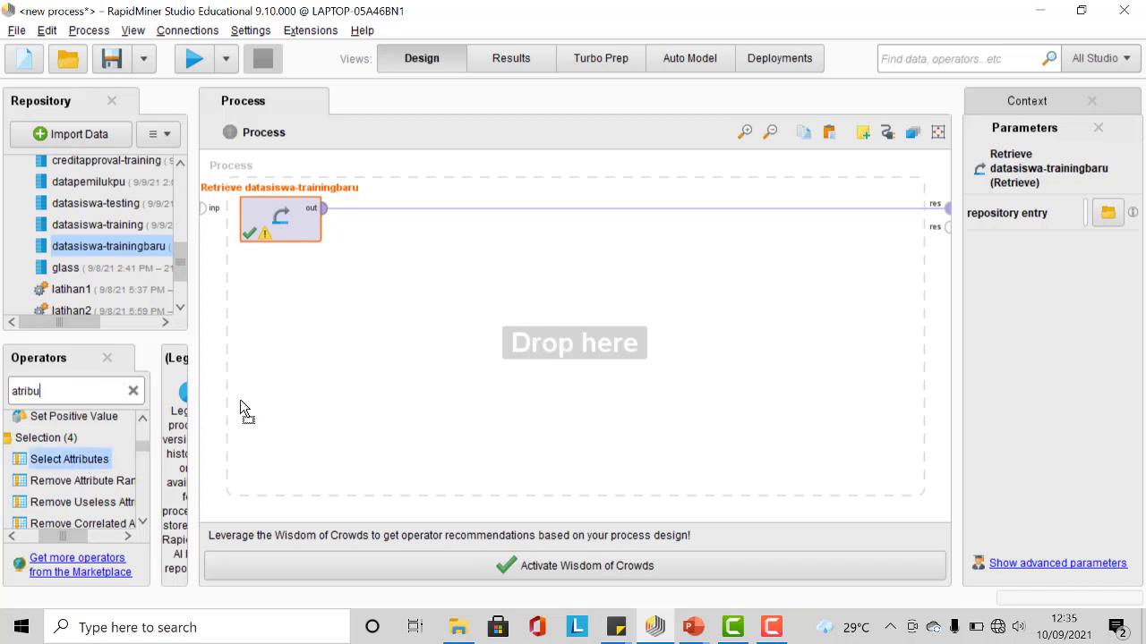
drag(442, 260, 443, 261)
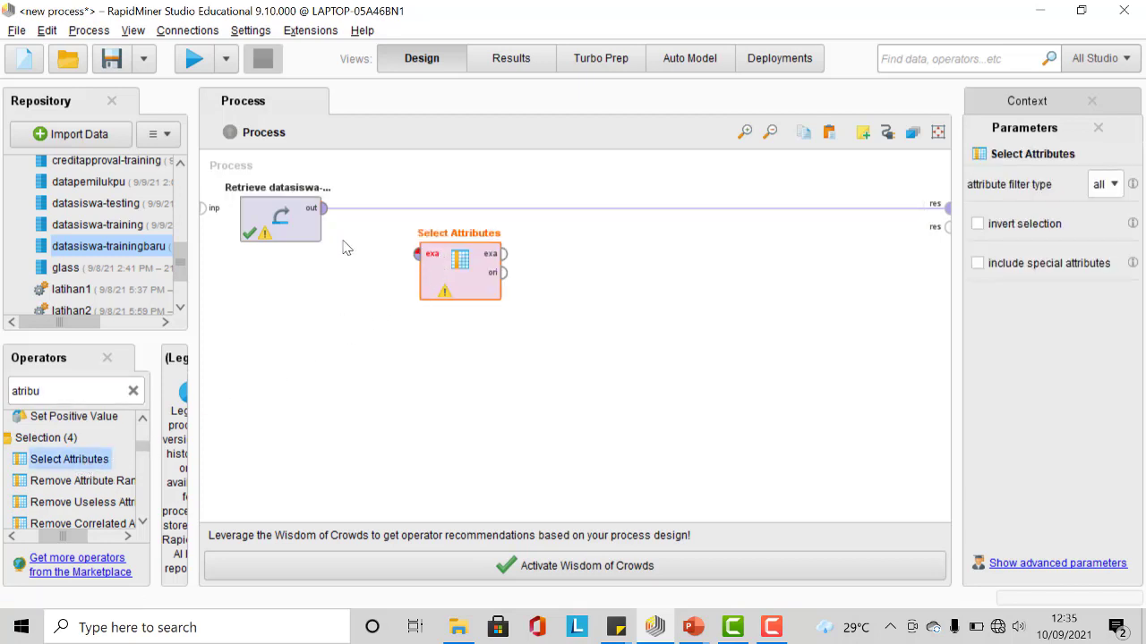
Step: Wire the retrieved data into Select Attributes and connect its example output to the result port
click(634, 208)
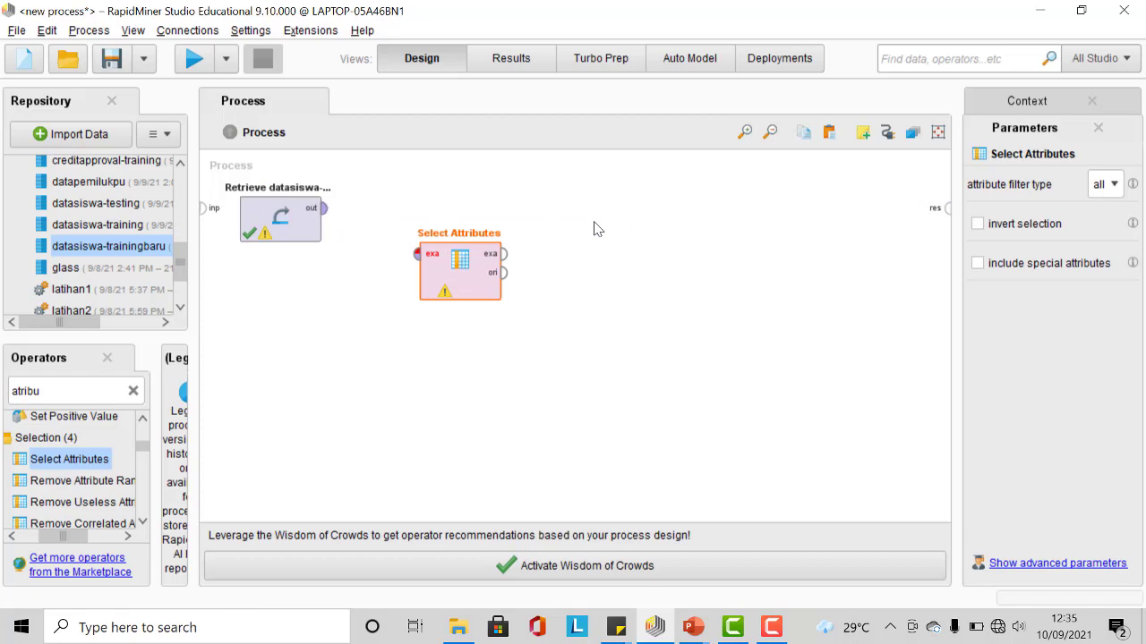
click(323, 208)
click(417, 254)
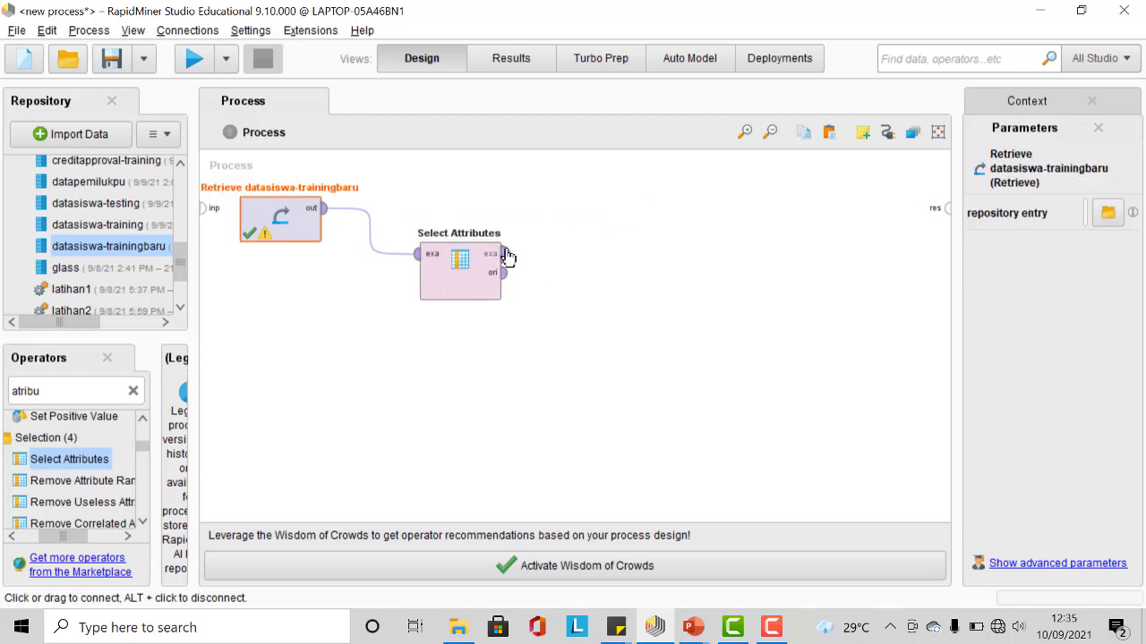
click(505, 255)
click(944, 220)
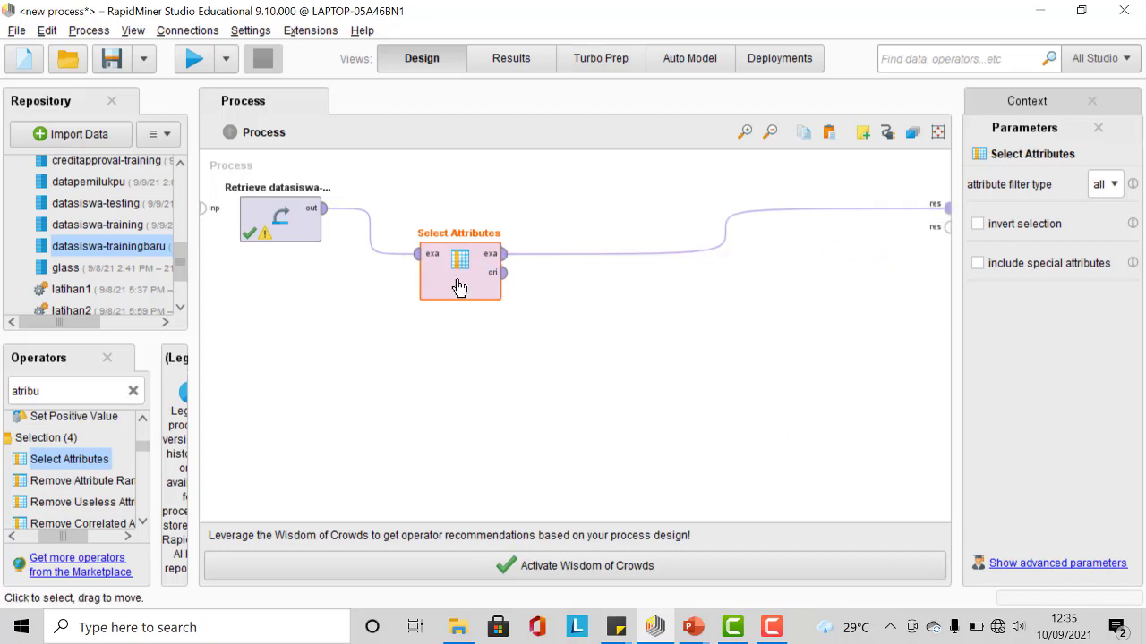
click(1114, 188)
click(1114, 188)
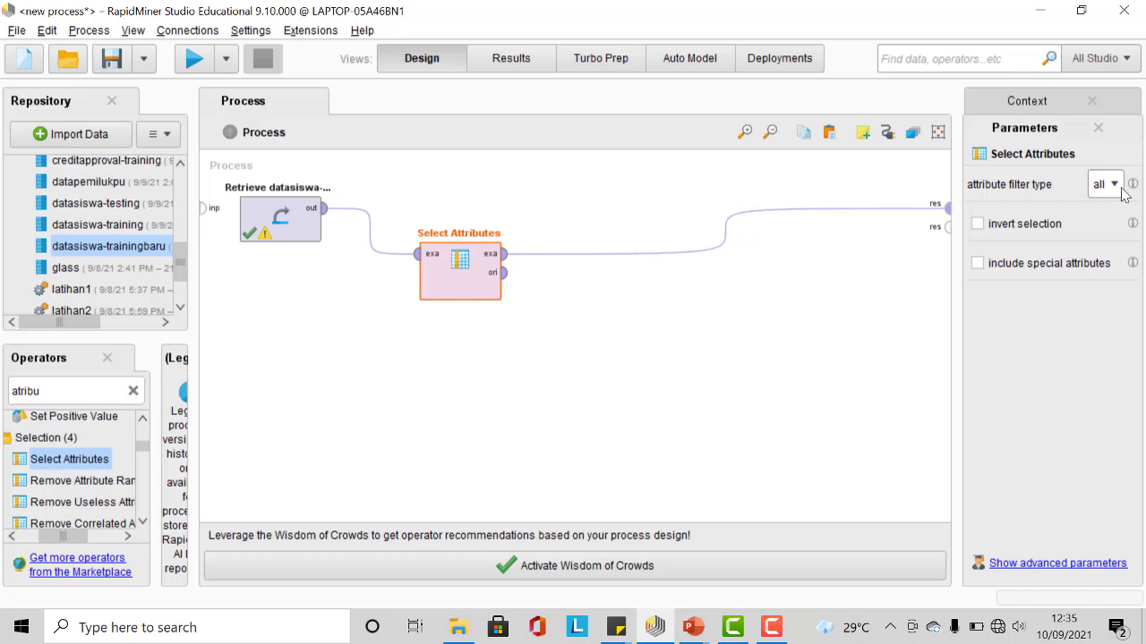
click(1115, 187)
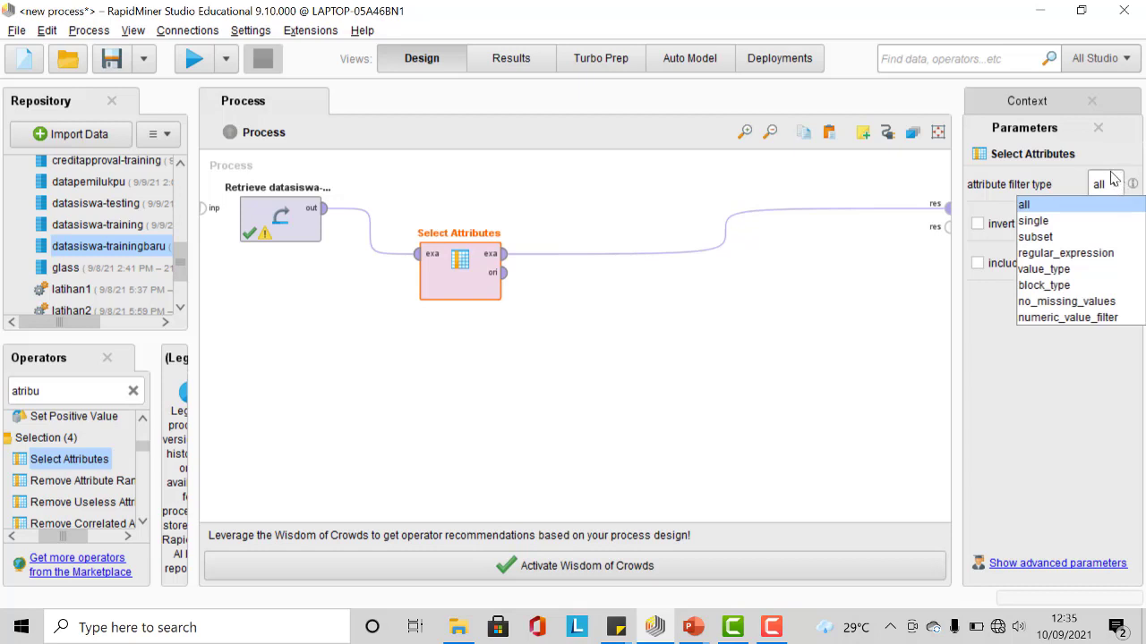
click(1089, 221)
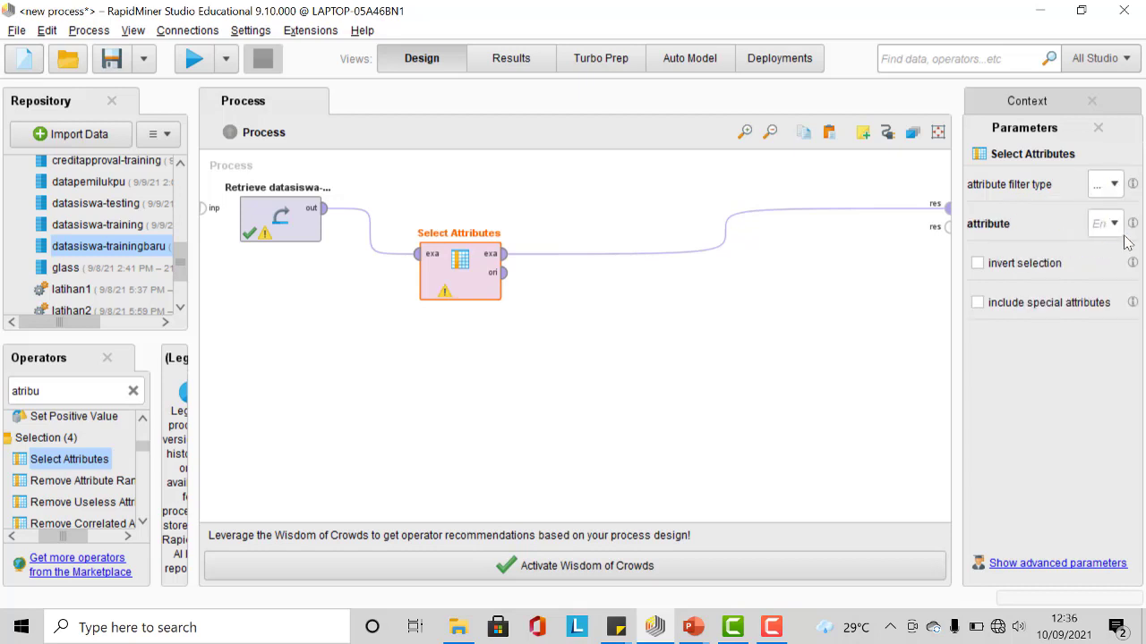
click(1114, 225)
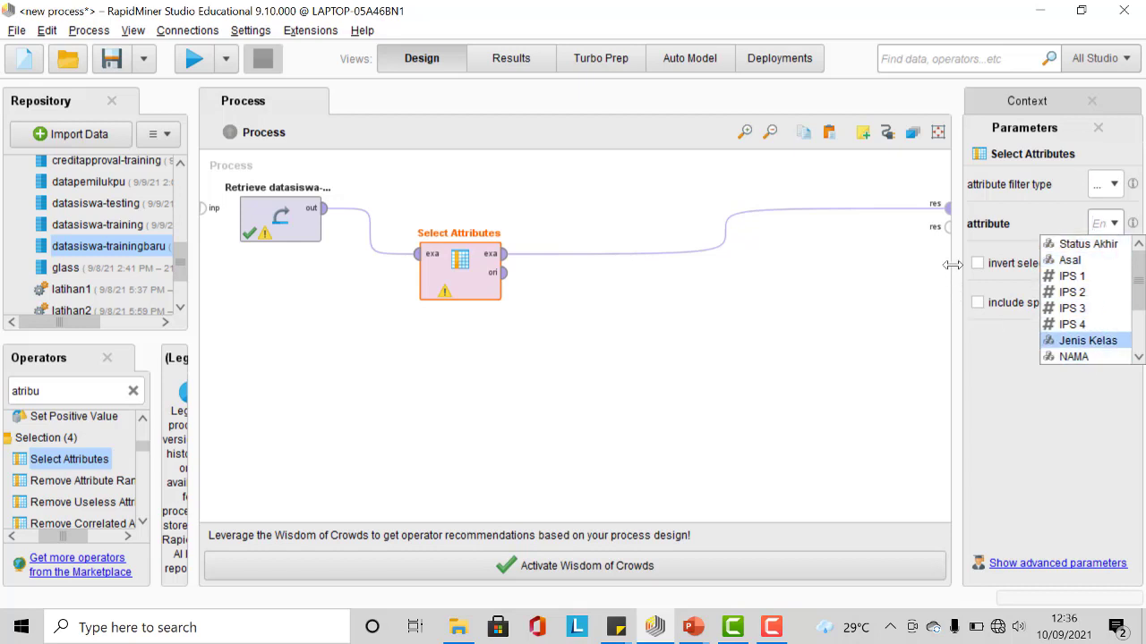
click(1034, 209)
Step: Set the attribute filter type to subset and select the attributes Asal, Jenis Kelas and NAMA
click(1113, 184)
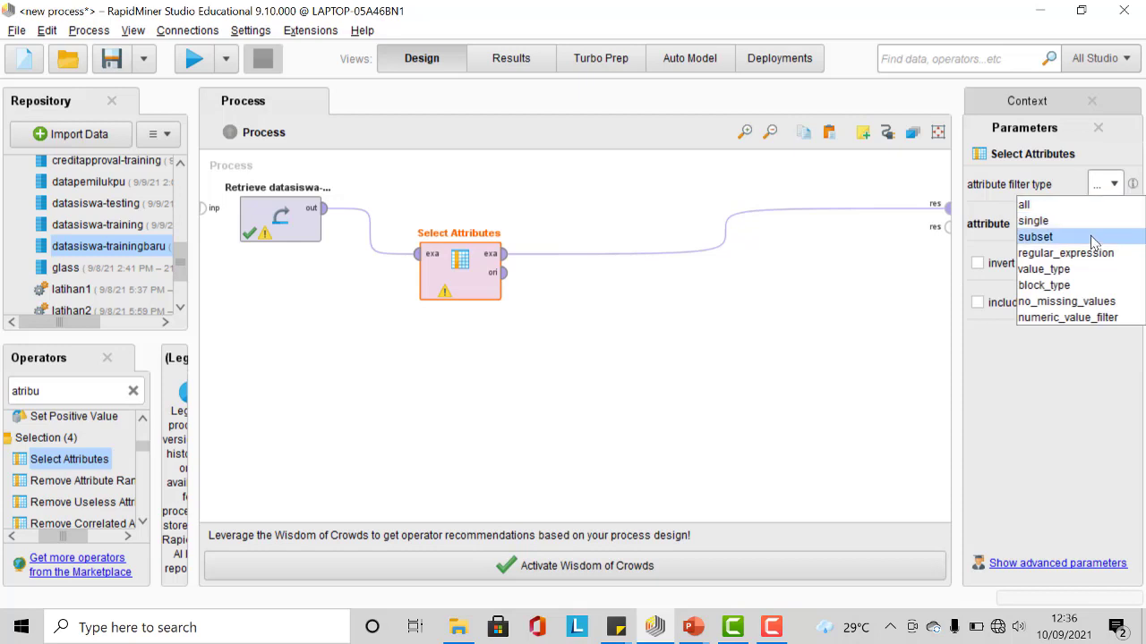
click(1092, 237)
click(1104, 225)
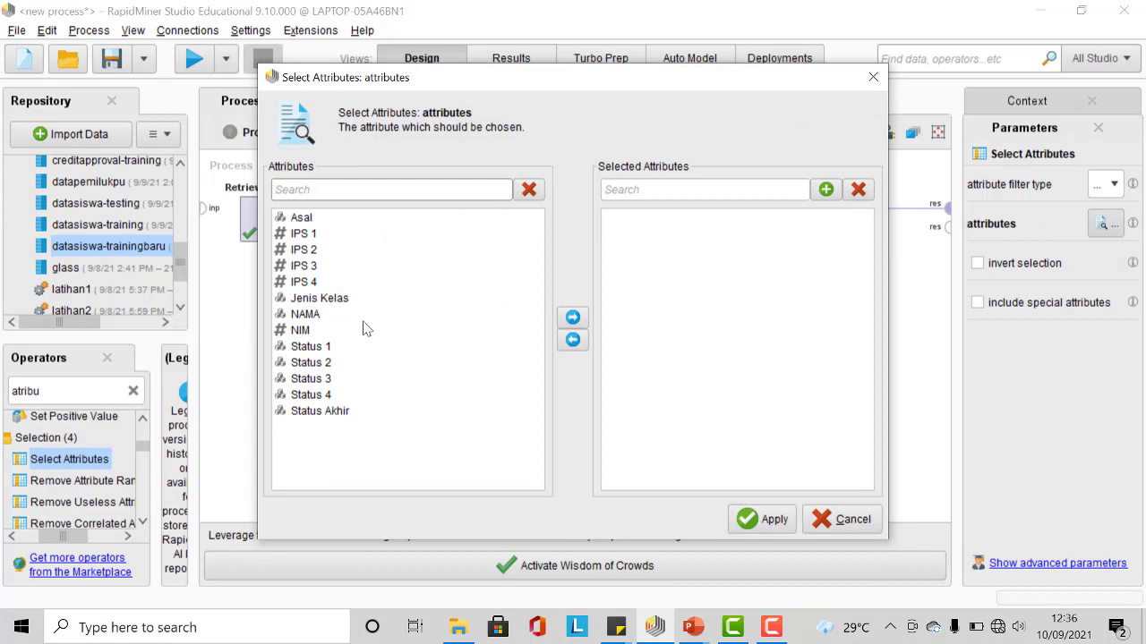
click(302, 219)
click(572, 319)
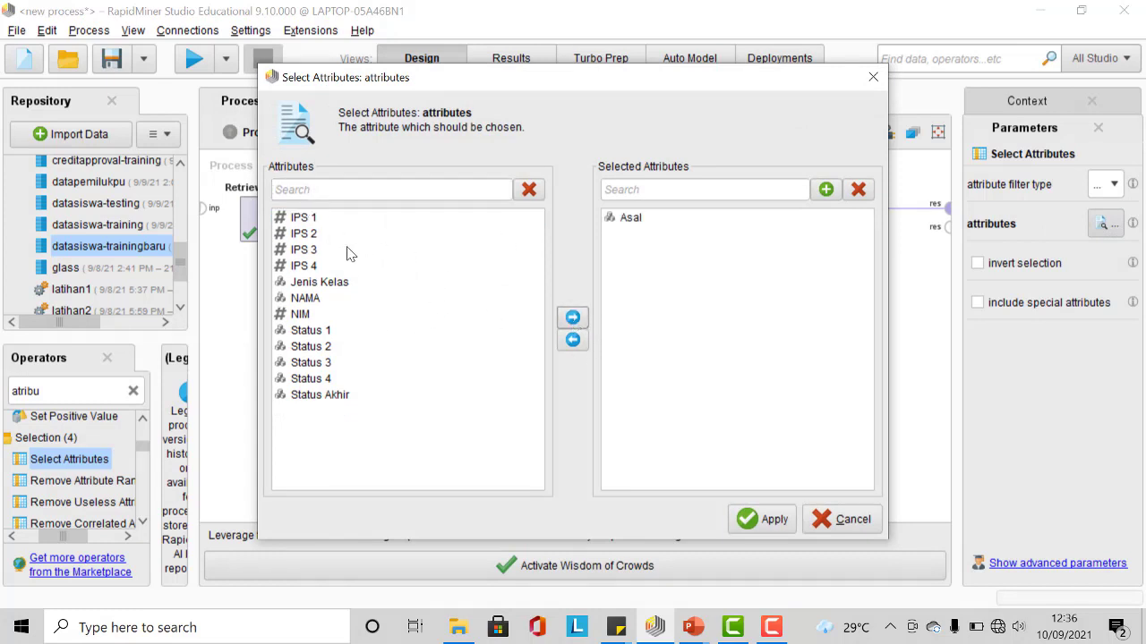
click(350, 284)
click(573, 319)
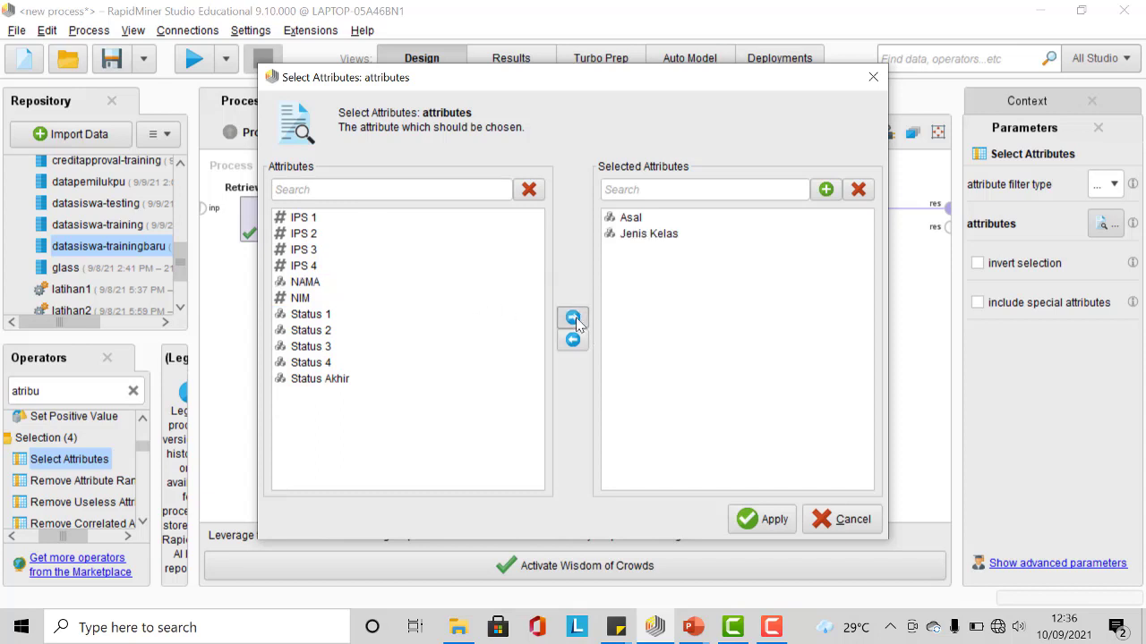
click(329, 284)
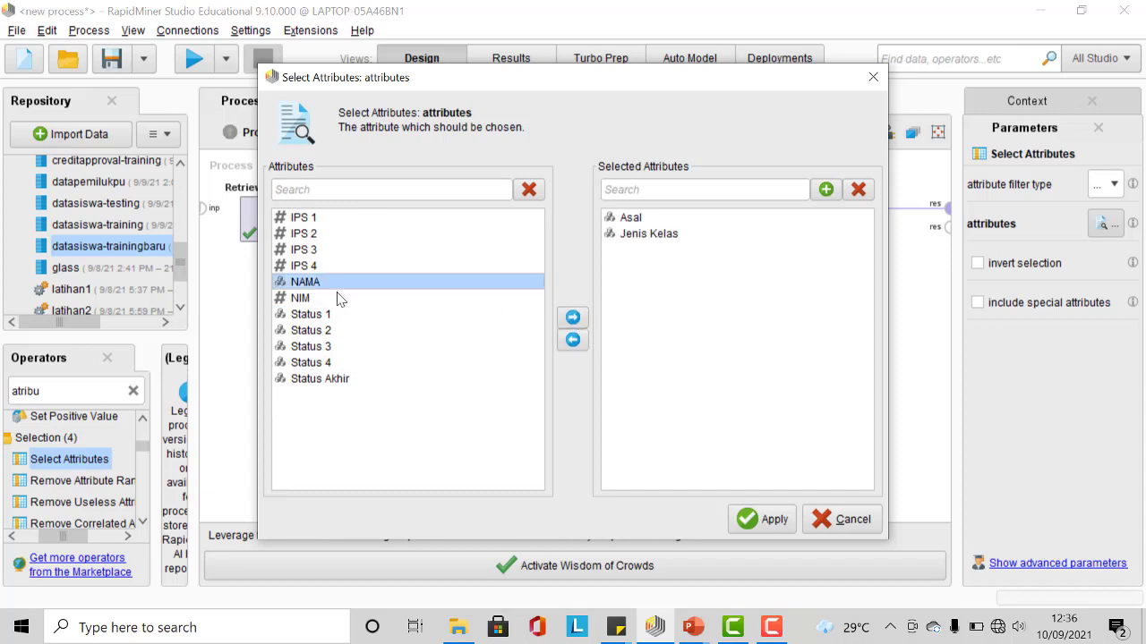
click(574, 319)
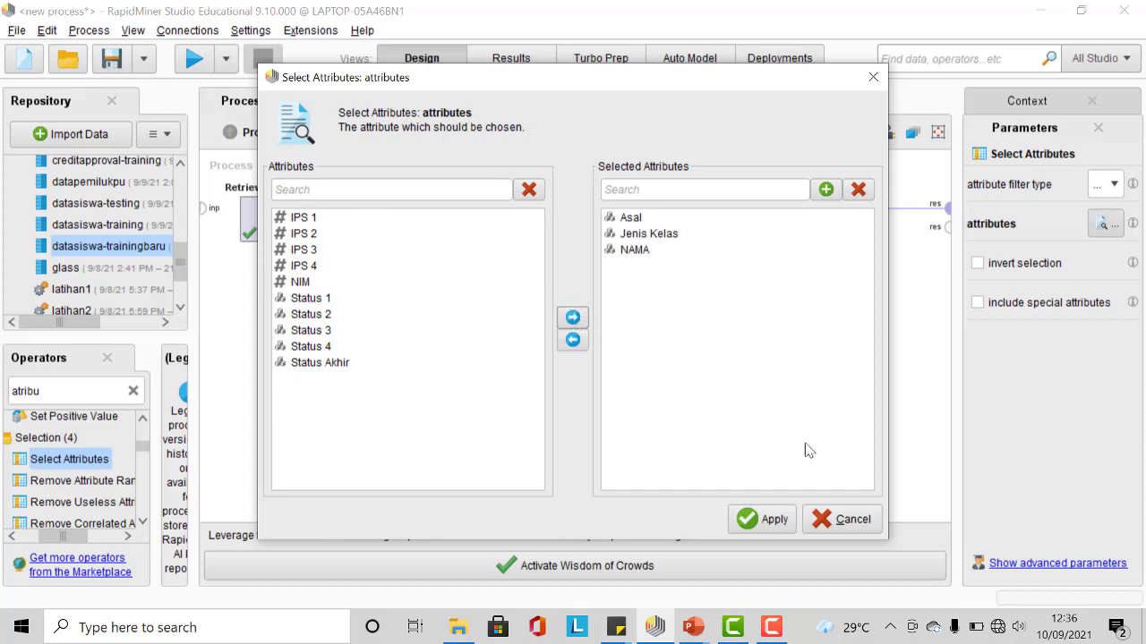
click(771, 520)
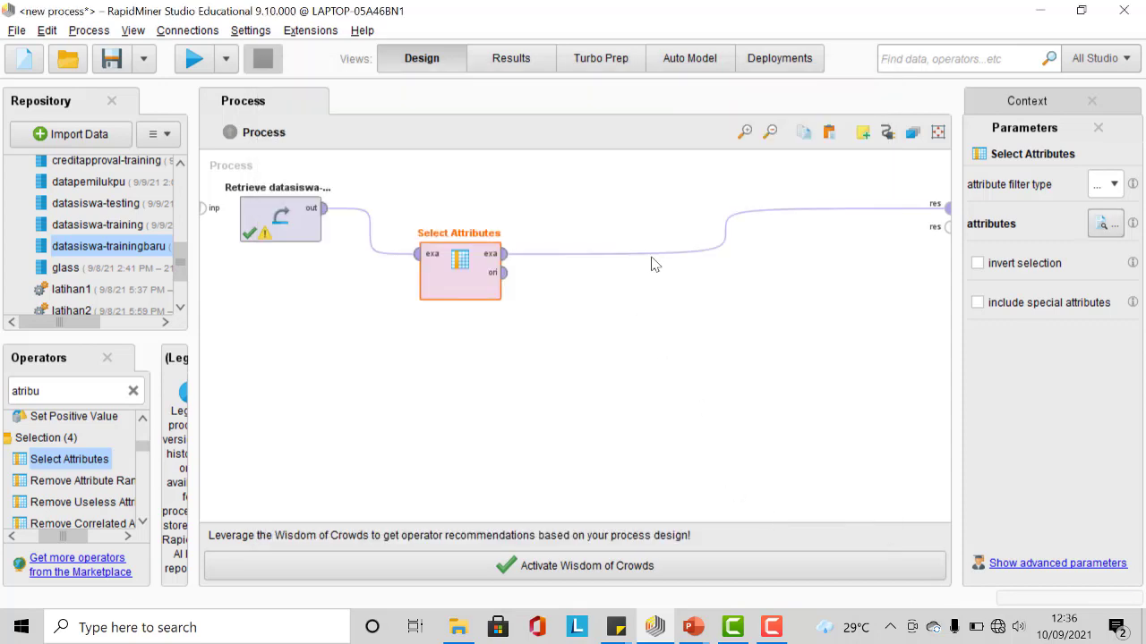
Step: Run the process and inspect the resulting example set
click(195, 59)
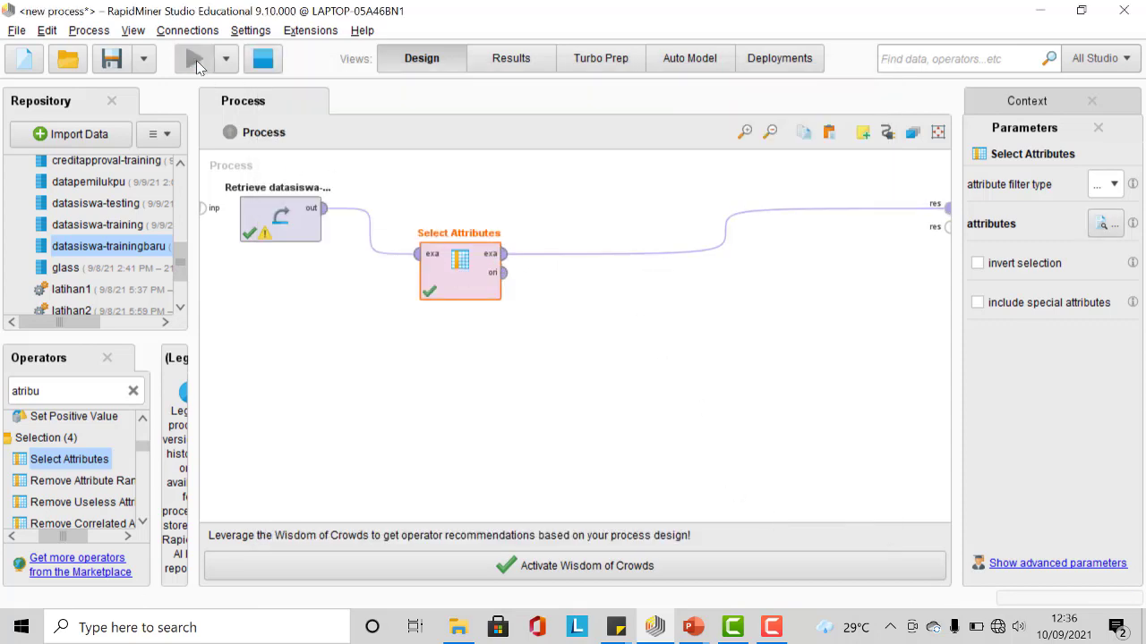
scroll(600, 256, down, 2)
scroll(573, 251, up, 2)
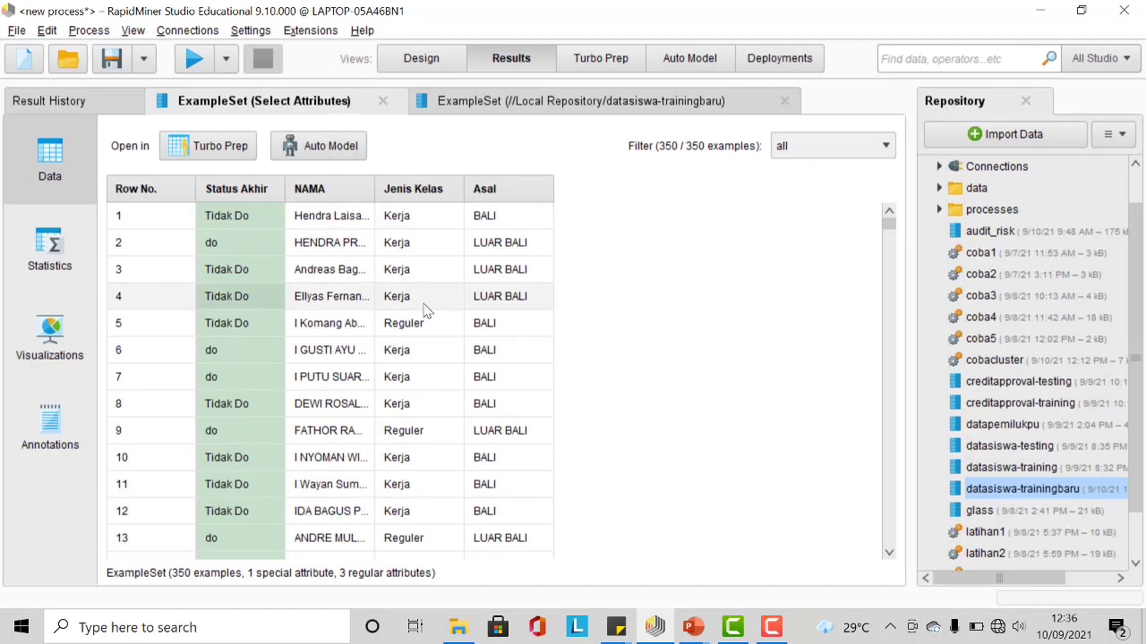
scroll(425, 309, down, 2)
scroll(424, 307, up, 2)
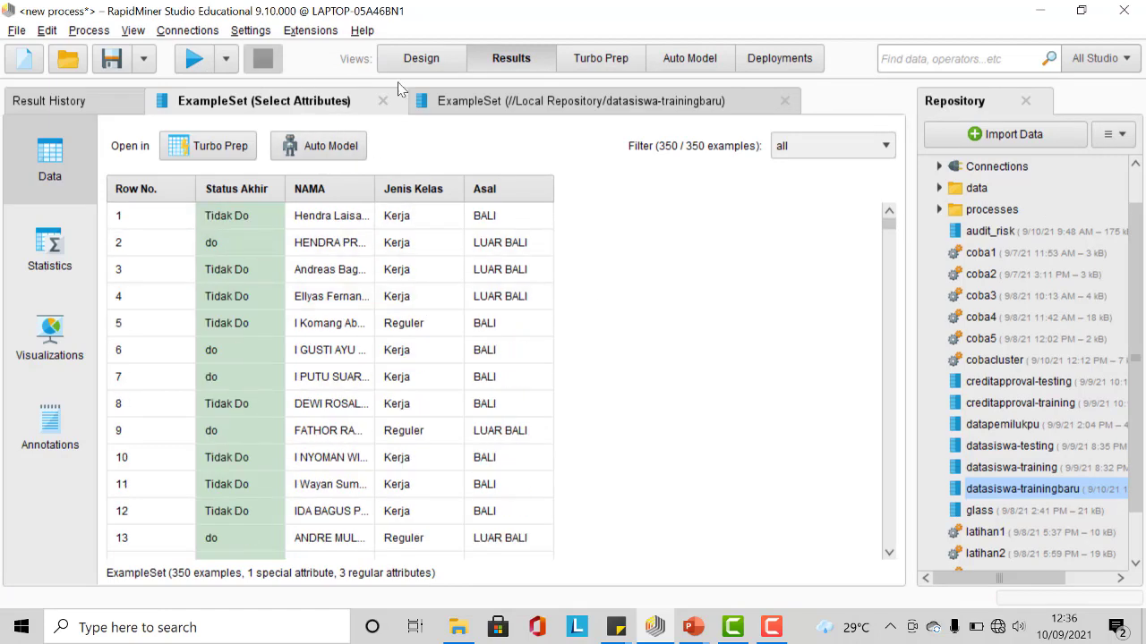
Step: Turn on invert selection for Select Attributes and rerun the process
click(423, 59)
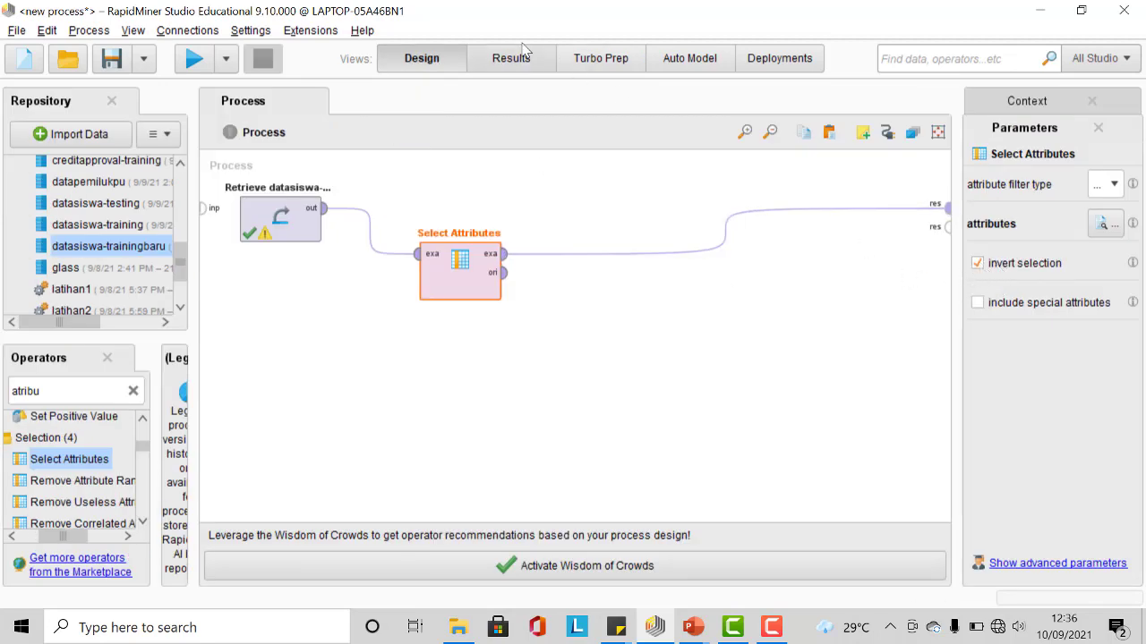
click(195, 59)
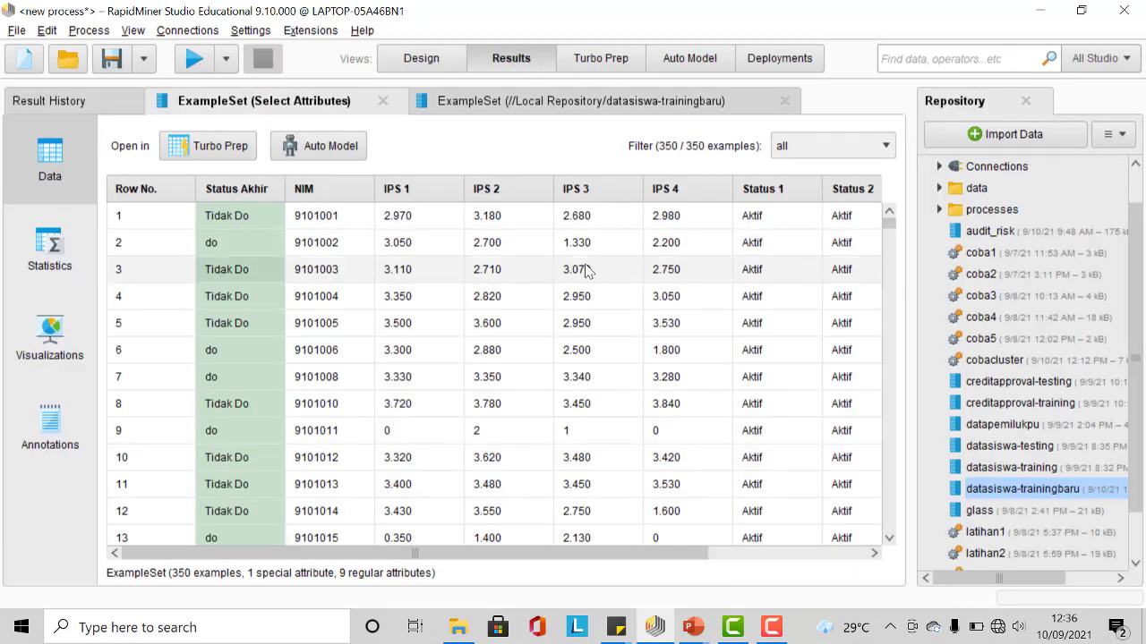
scroll(627, 286, down, 2)
scroll(639, 307, up, 2)
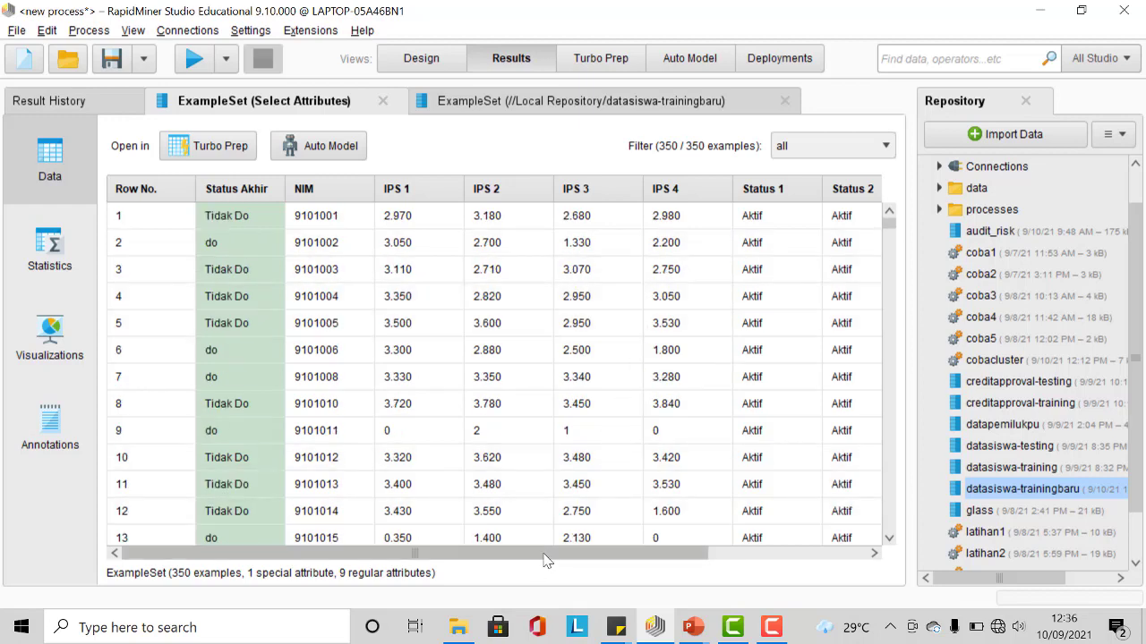
Step: Examine the remaining columns and rows of the resulting example set
drag(546, 559, 464, 537)
drag(573, 550, 728, 558)
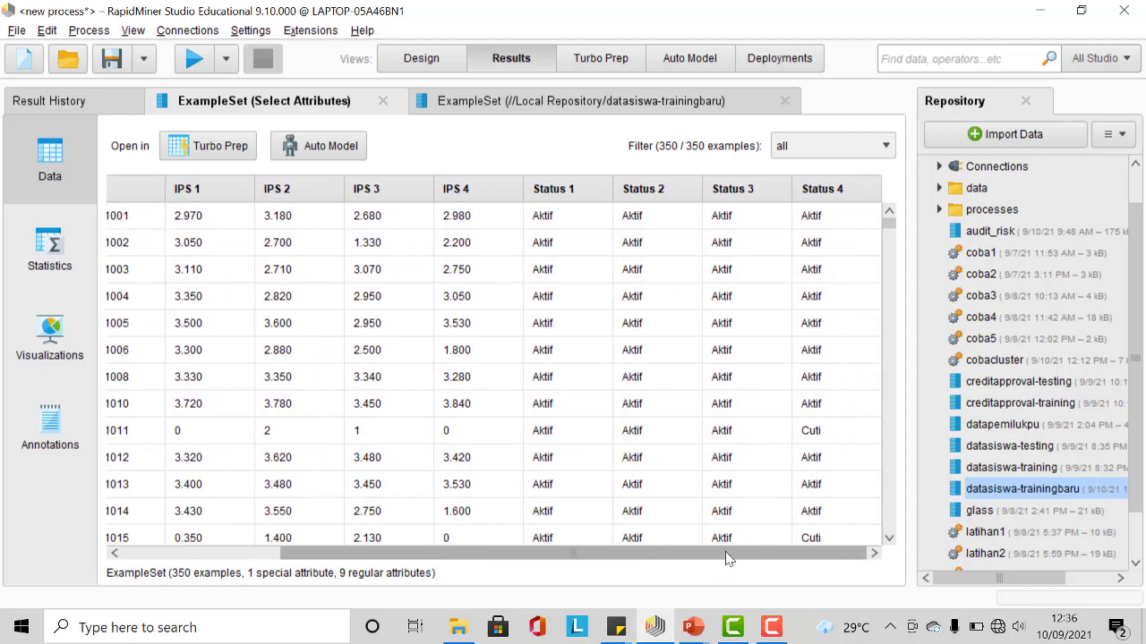
scroll(768, 378, down, 9)
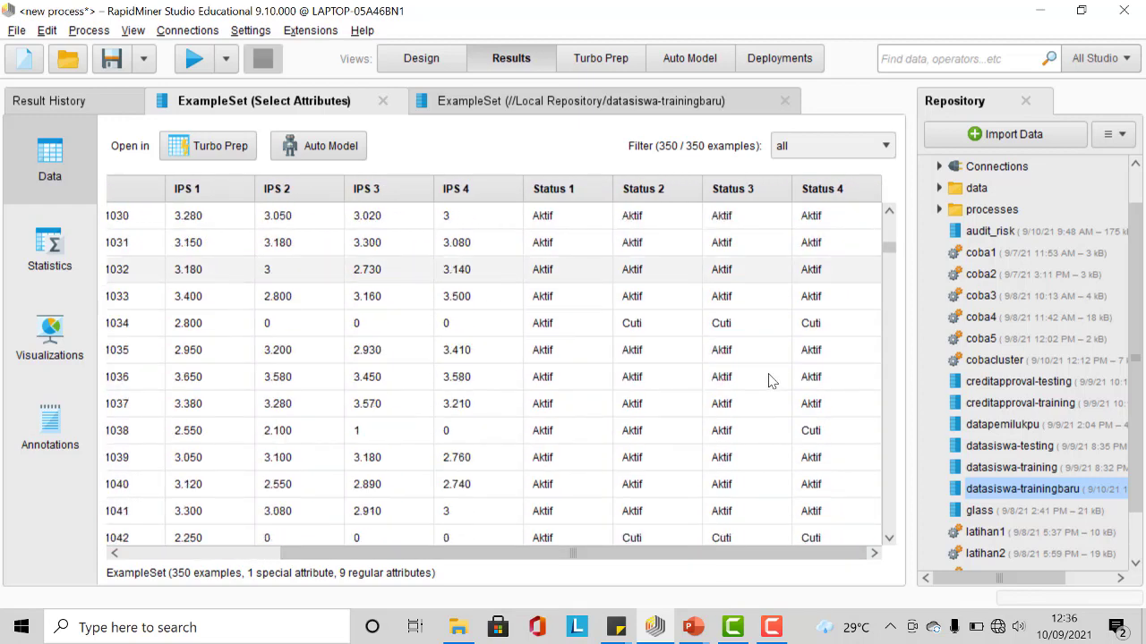
scroll(770, 380, down, 1)
scroll(770, 381, up, 10)
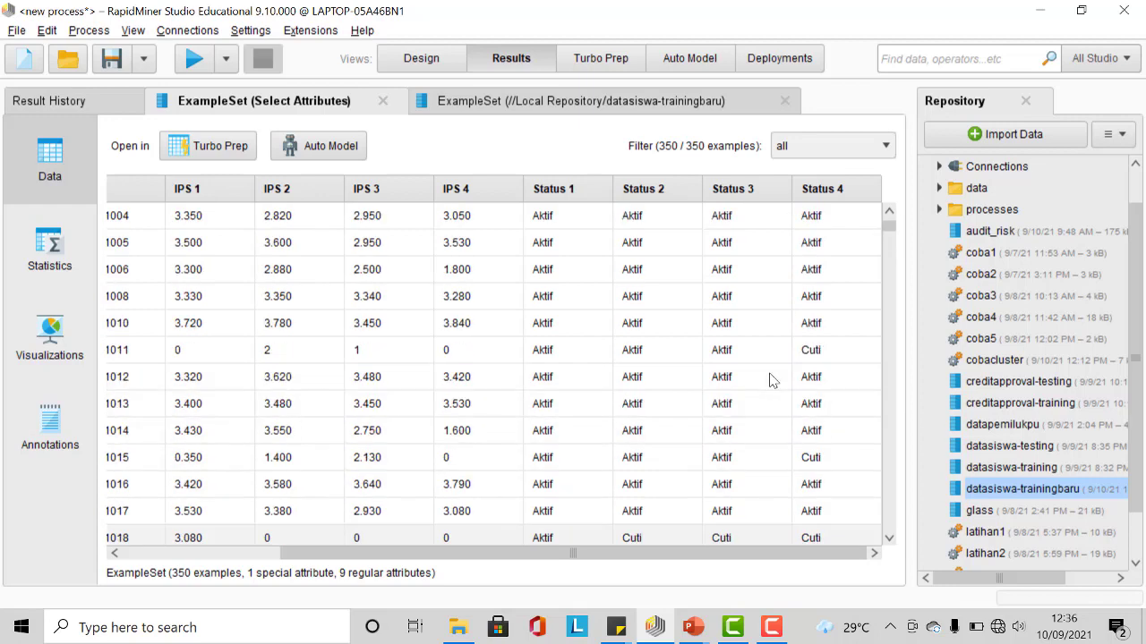
scroll(770, 381, up, 1)
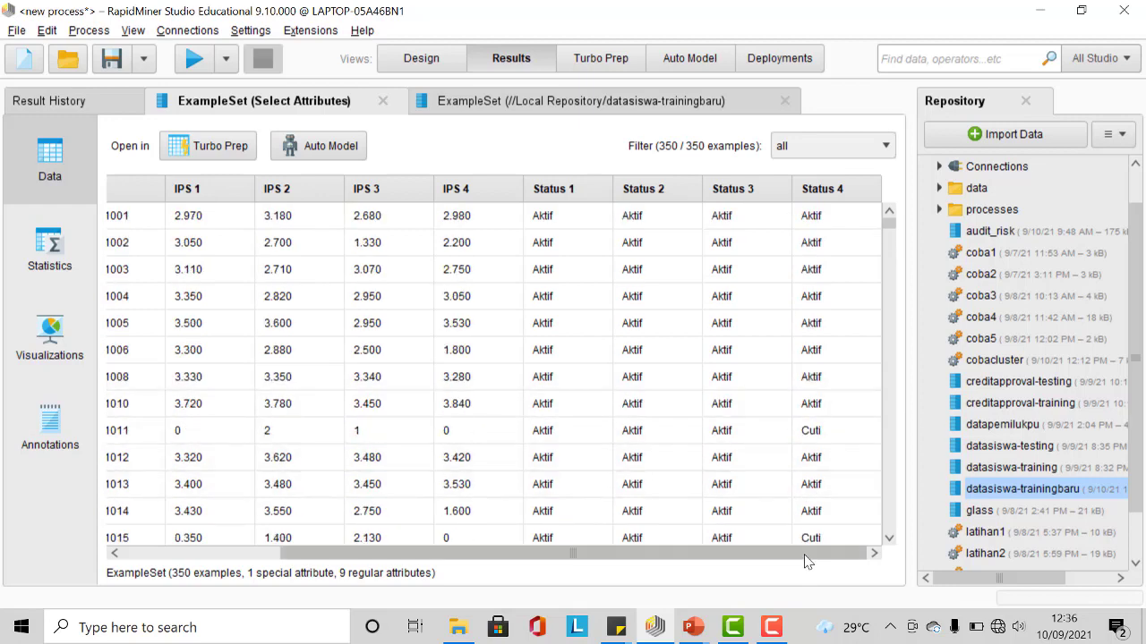
drag(804, 561, 640, 562)
scroll(606, 378, down, 2)
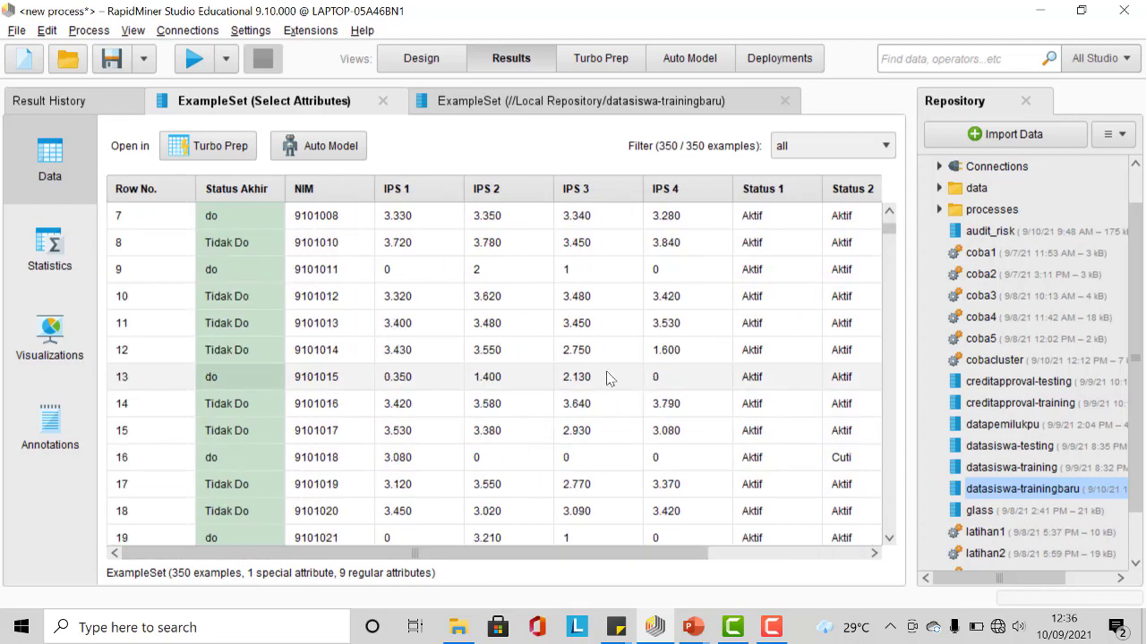
scroll(606, 378, up, 3)
Step: Start importing datasiswa-testing.xlsx from the dataset folder on the computer and continue to column formatting
click(422, 58)
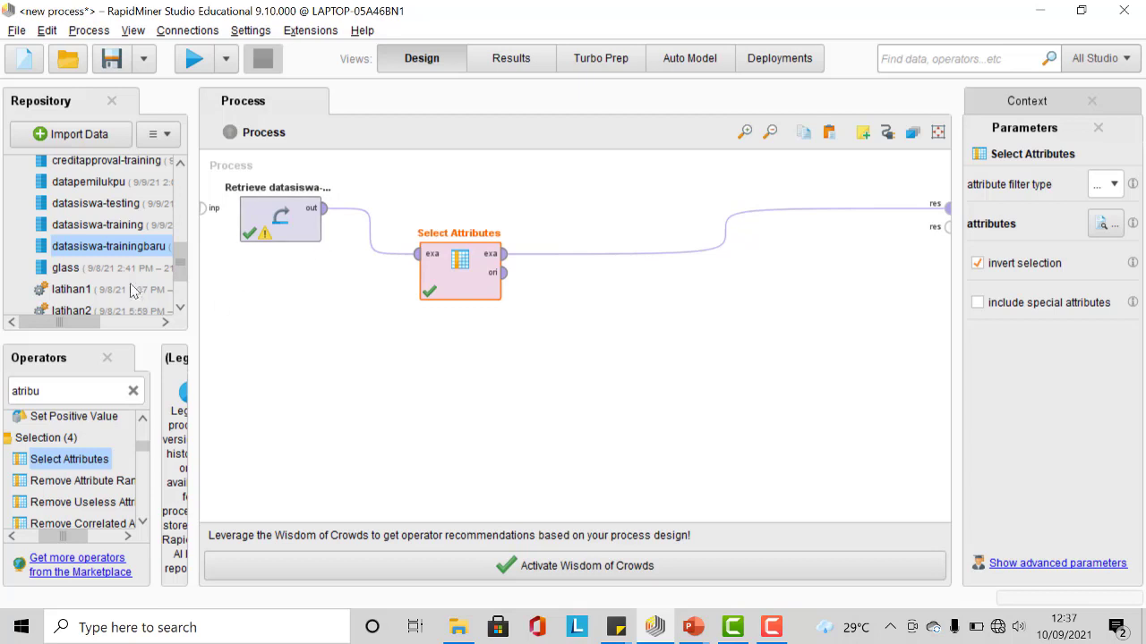
click(93, 139)
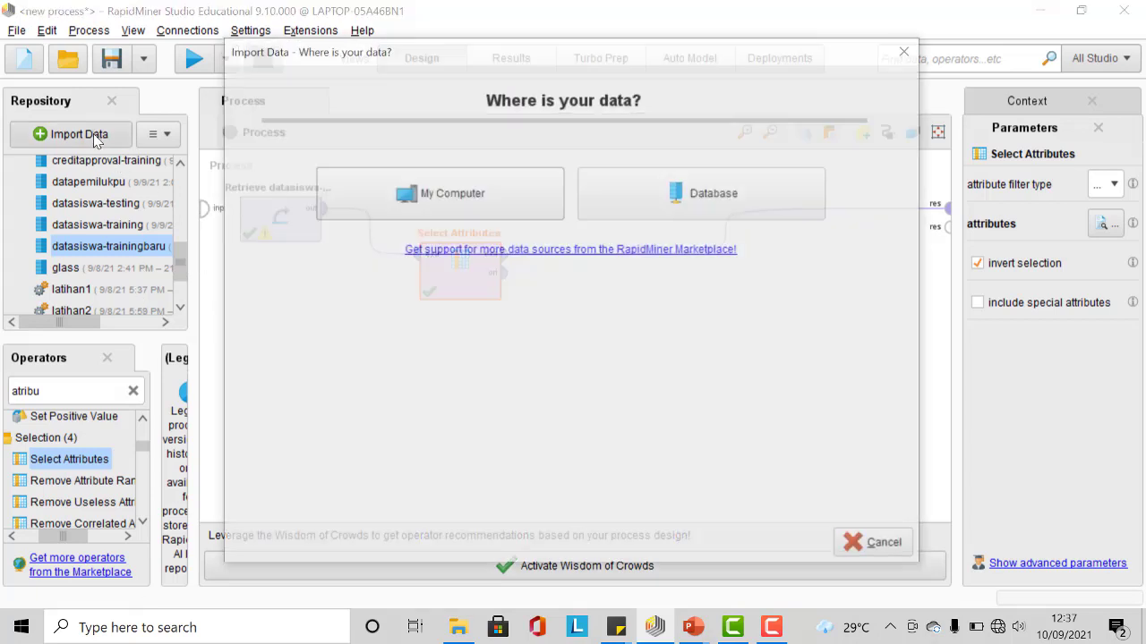
click(452, 196)
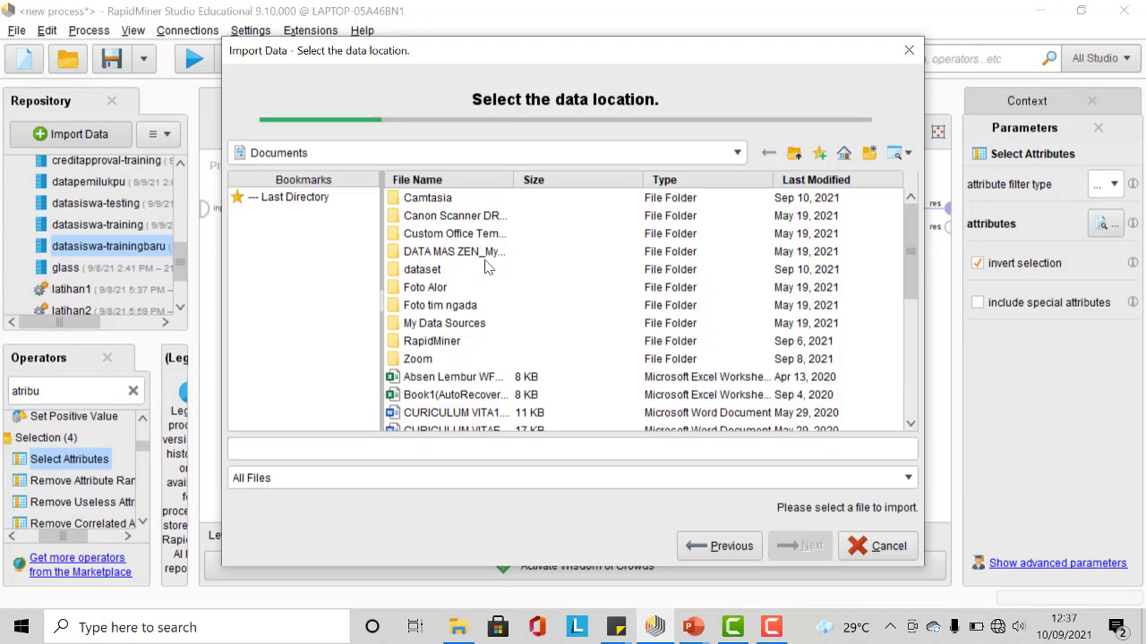
double_click(439, 270)
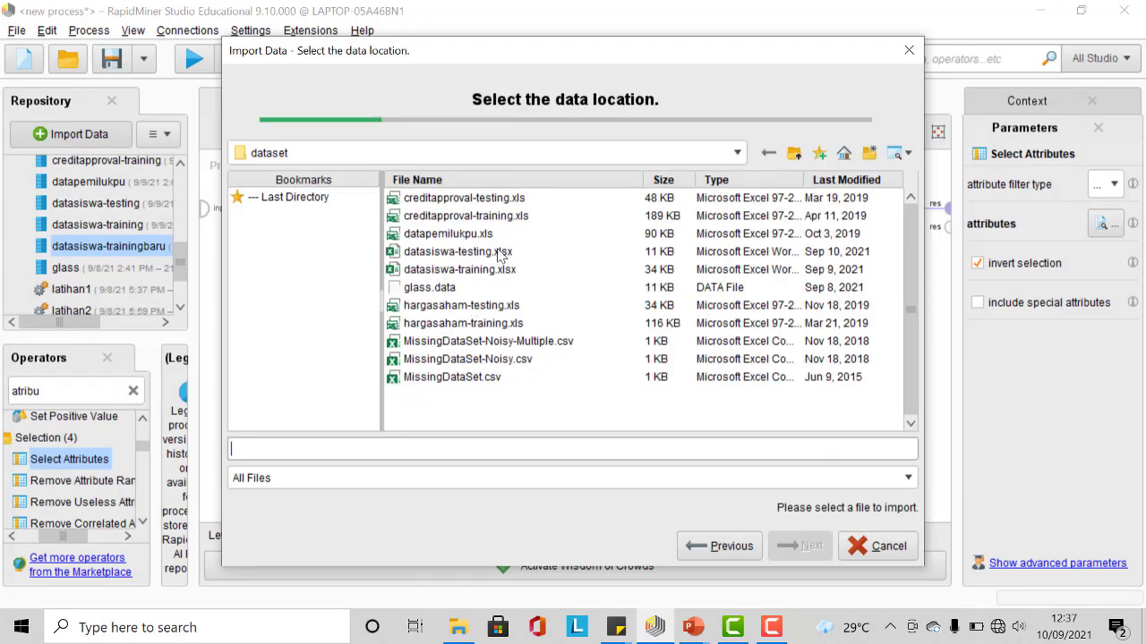
click(501, 255)
click(809, 546)
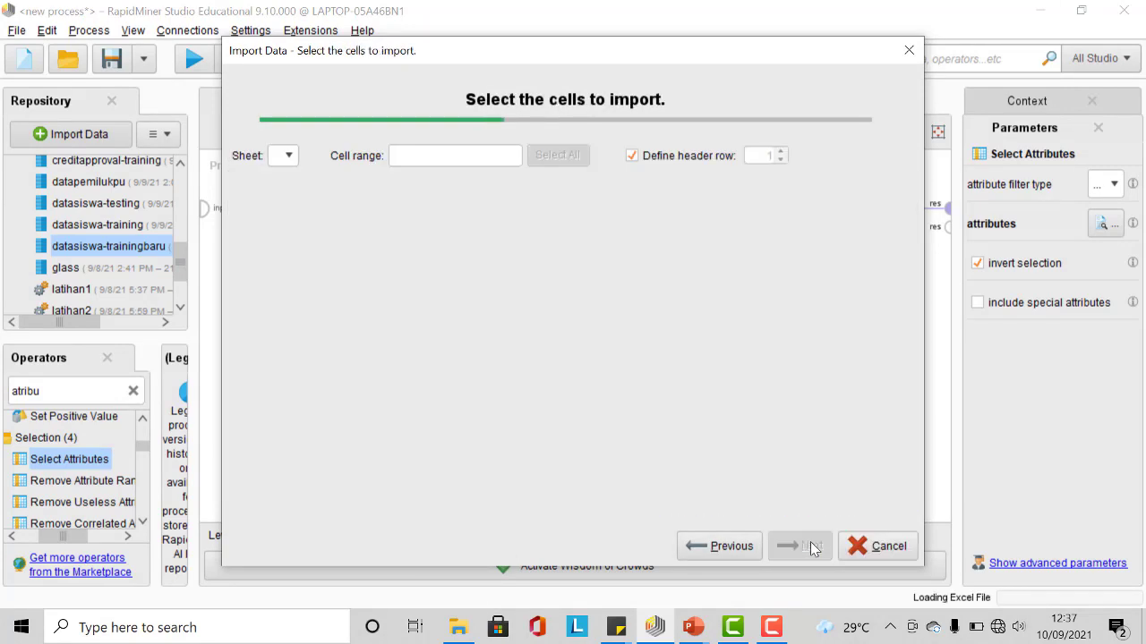
click(809, 545)
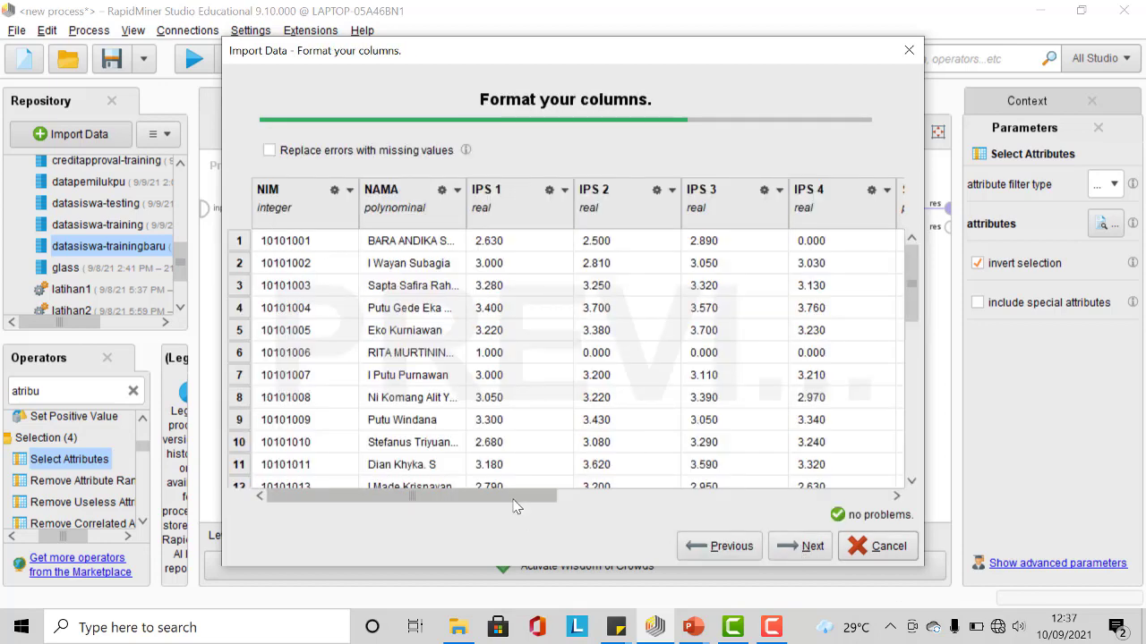
Step: Change the Status Akhir column's type to binominal in the import column formatting
drag(517, 506, 845, 528)
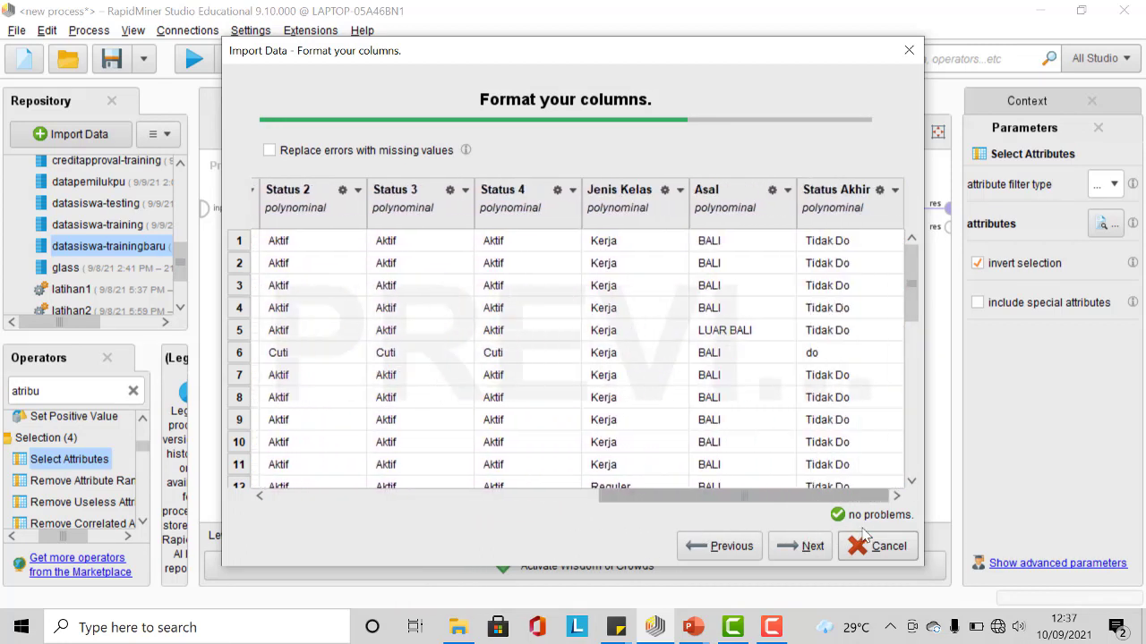
click(895, 191)
mouse_move(915, 220)
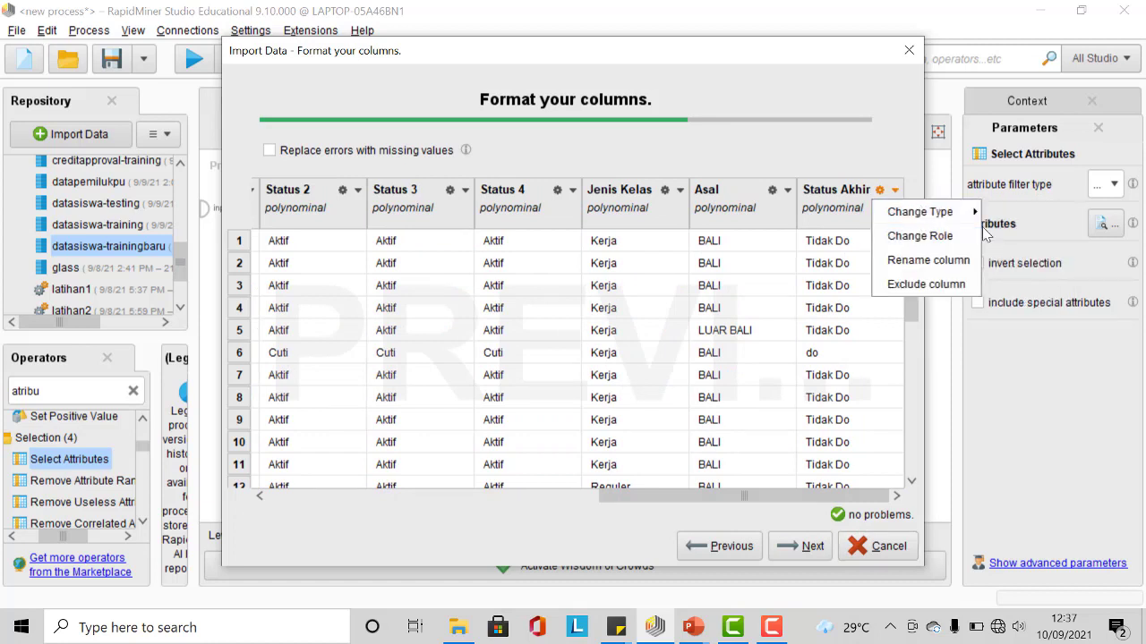
click(1025, 237)
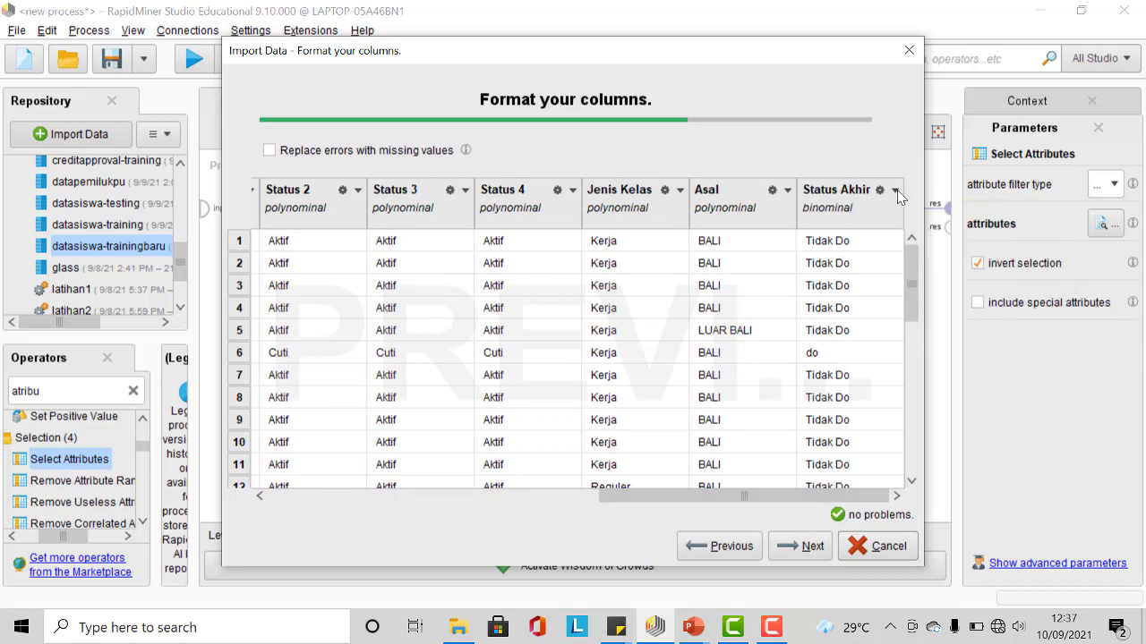
Step: Set the Status Akhir column's role to label and continue to the storage location
click(895, 192)
click(926, 235)
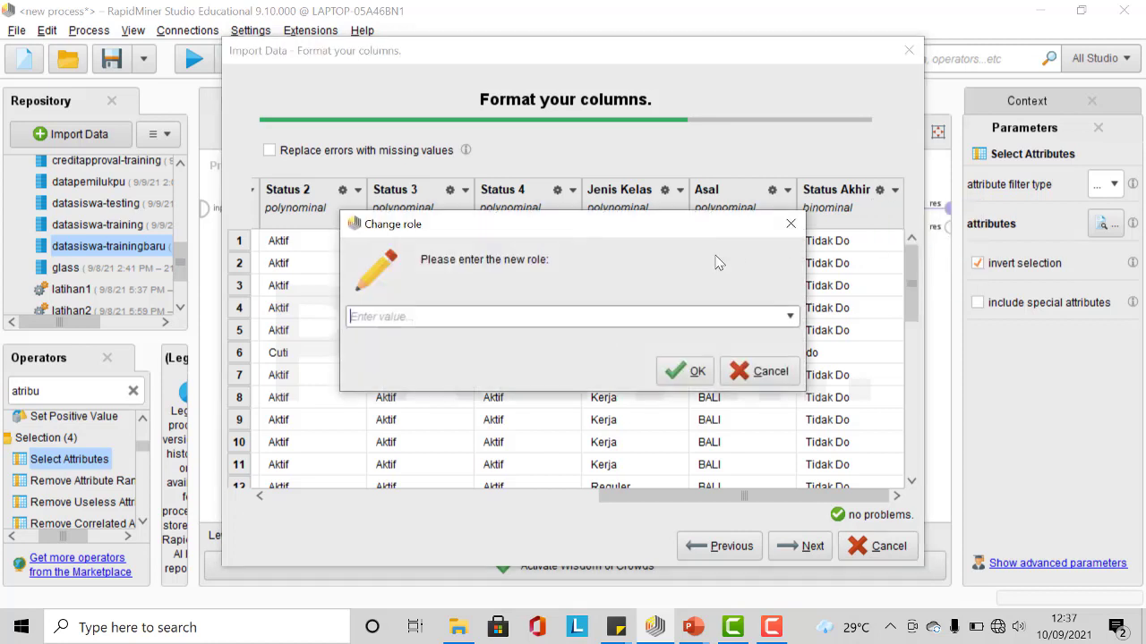
click(789, 316)
click(772, 335)
click(693, 376)
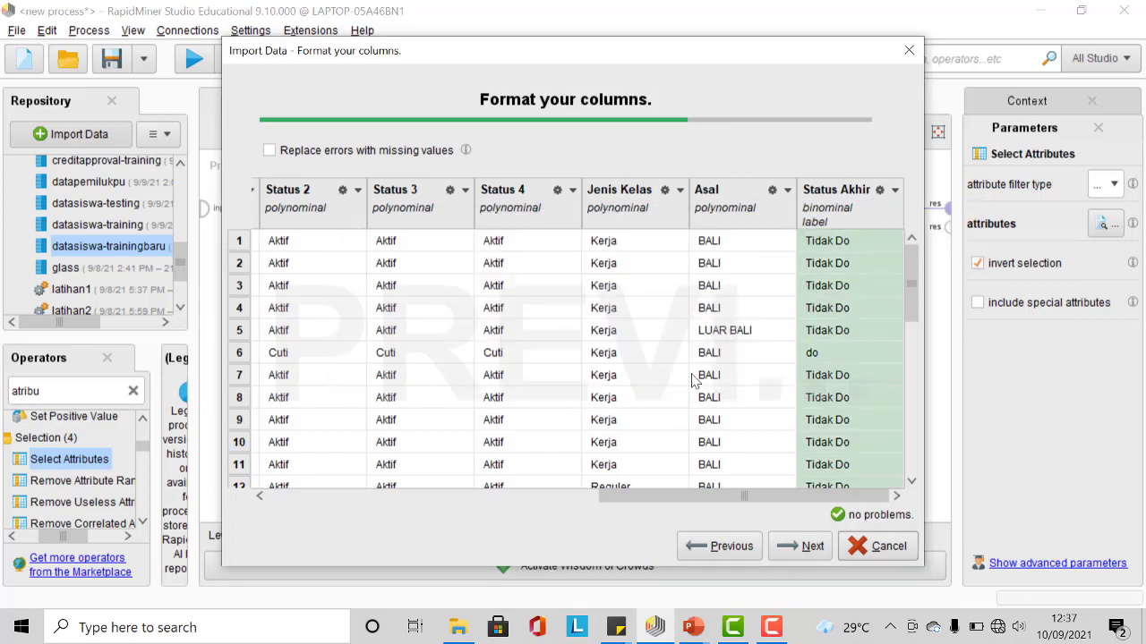
click(809, 546)
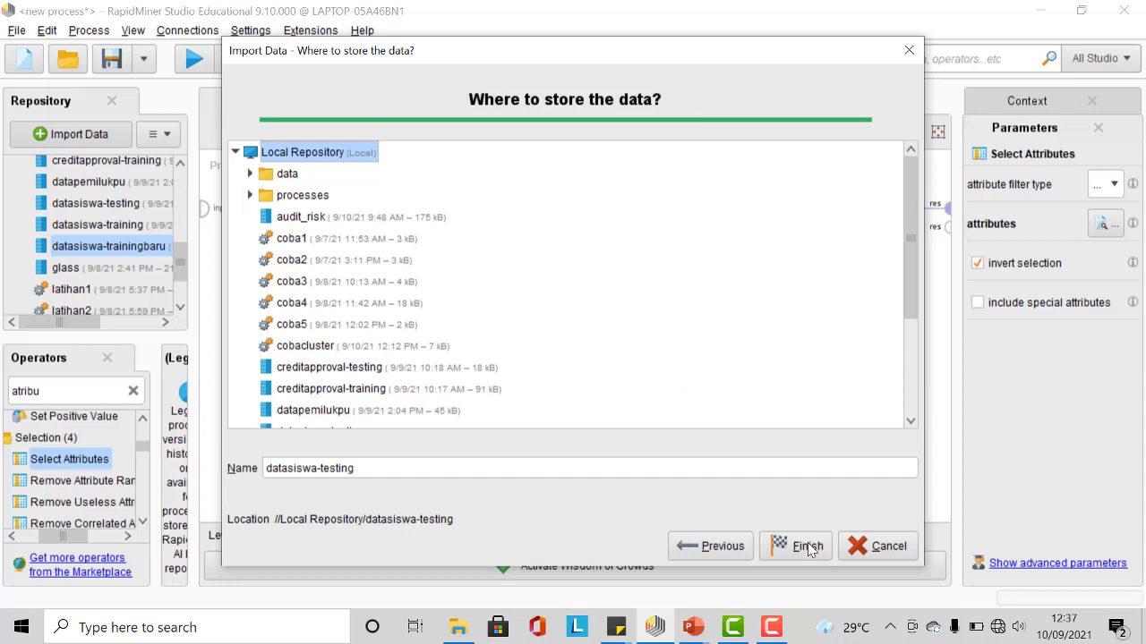
Step: Store the imported data as datasiswa-testingbaru in the Local Repository and finish the import
click(382, 467)
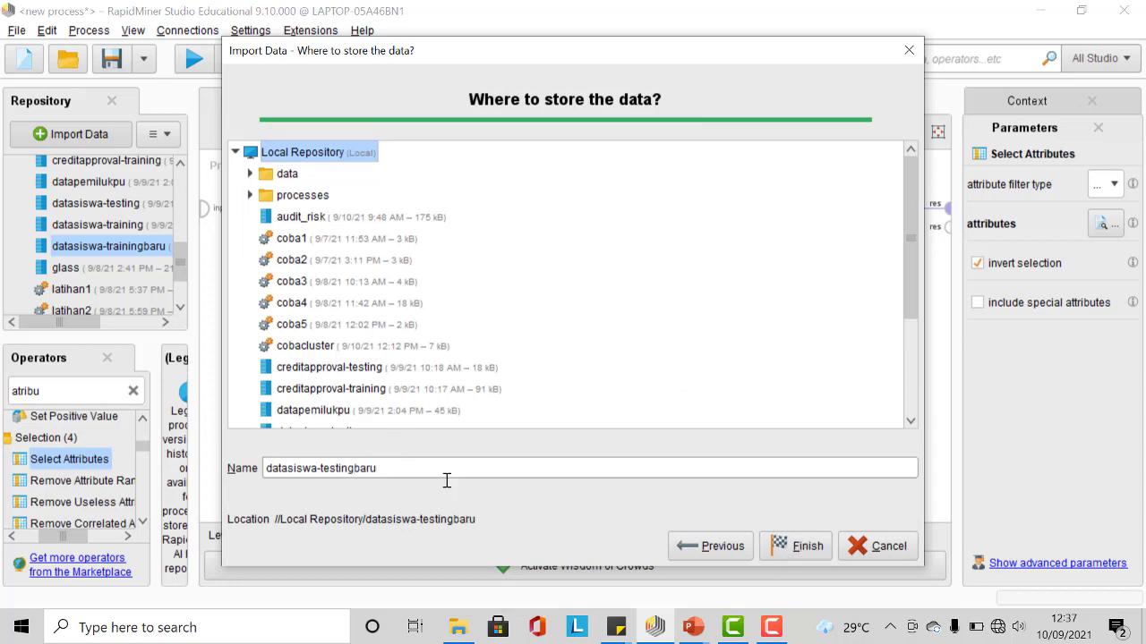
click(803, 546)
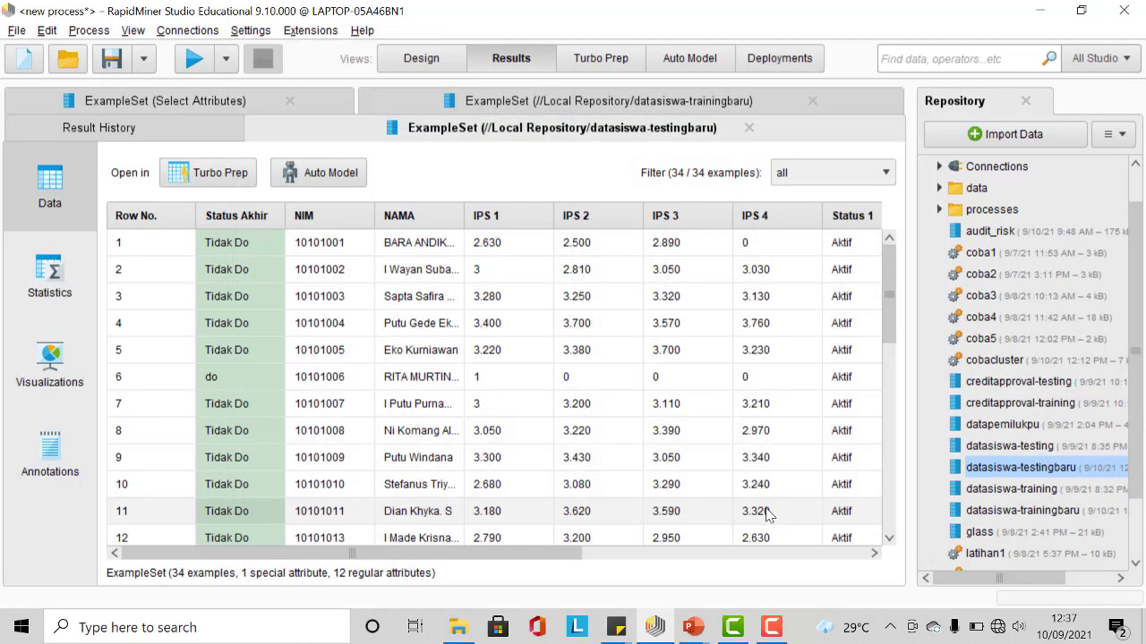
Step: Examine the imported testing data table and its attribute statistics
scroll(609, 309, down, 3)
scroll(618, 340, up, 3)
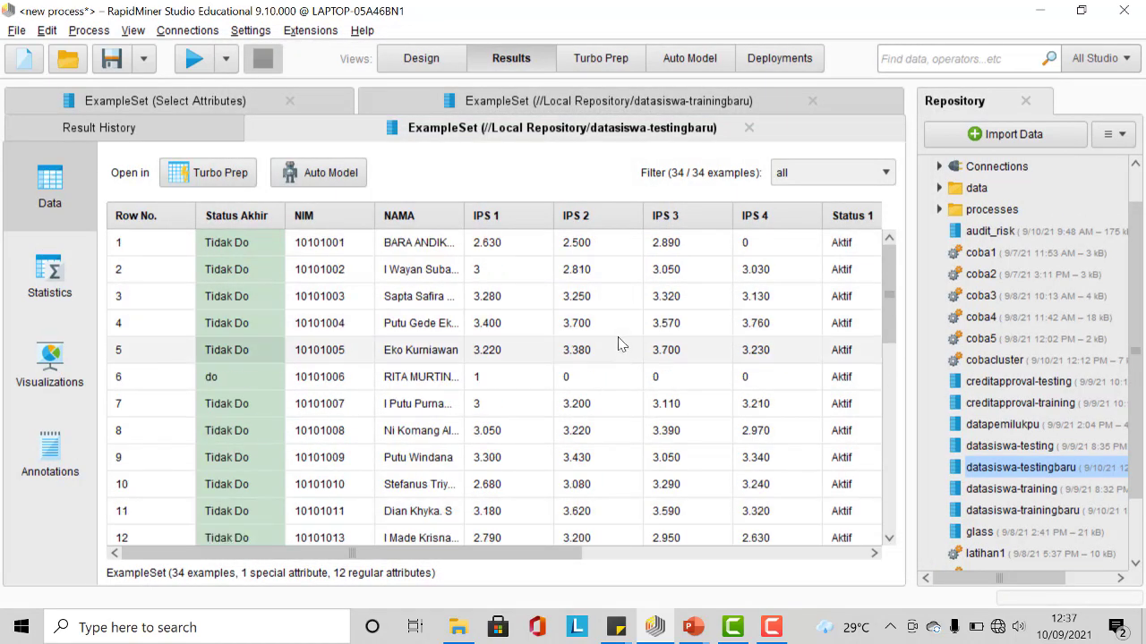
click(53, 284)
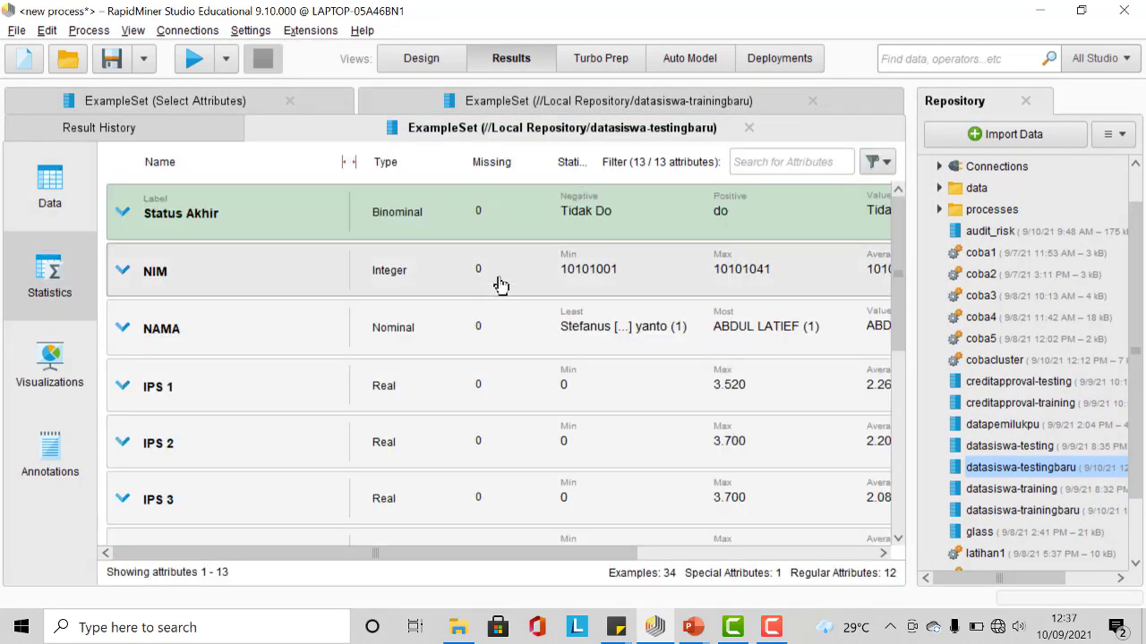
scroll(502, 285, down, 5)
scroll(506, 307, up, 5)
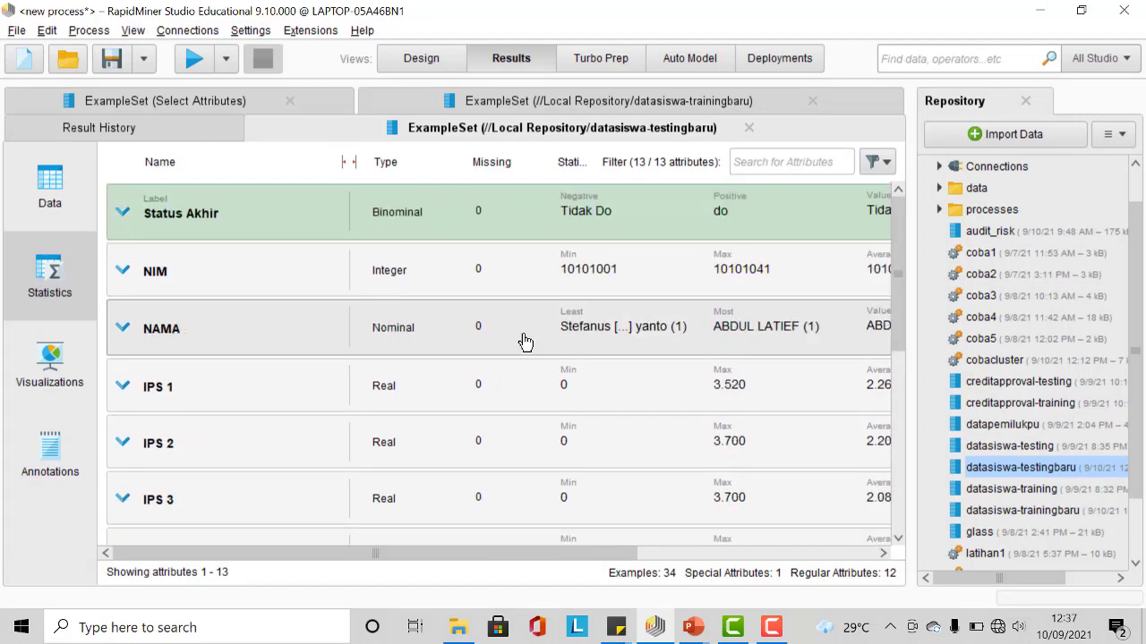
Step: Add a Retrieve operator for datasiswa-testingbaru to the process below the existing operators
click(418, 61)
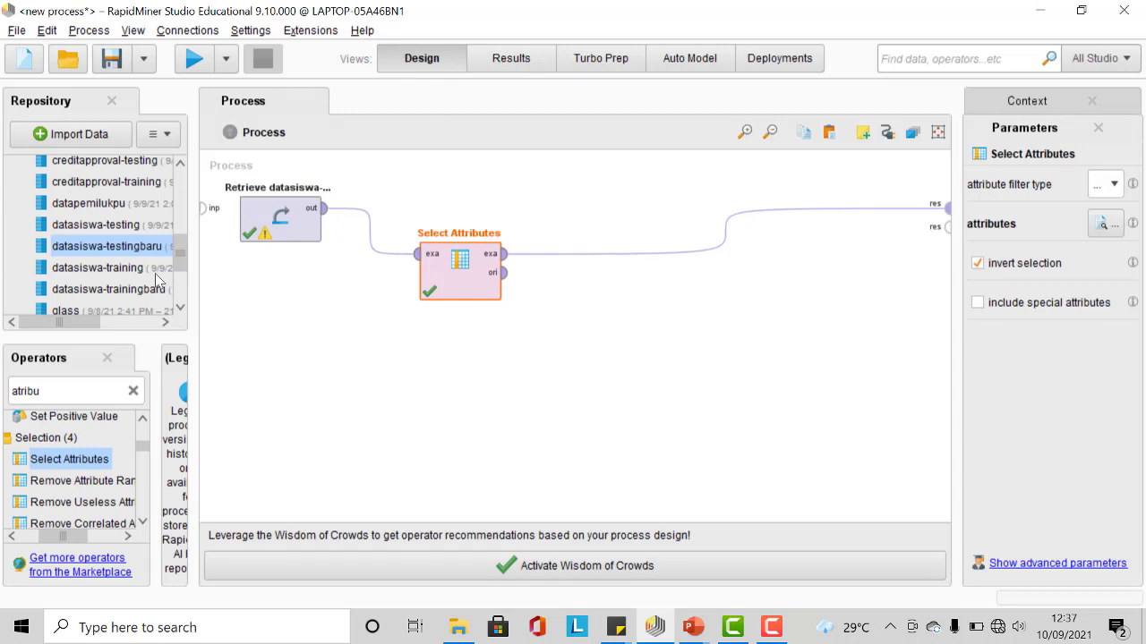
drag(131, 254, 287, 358)
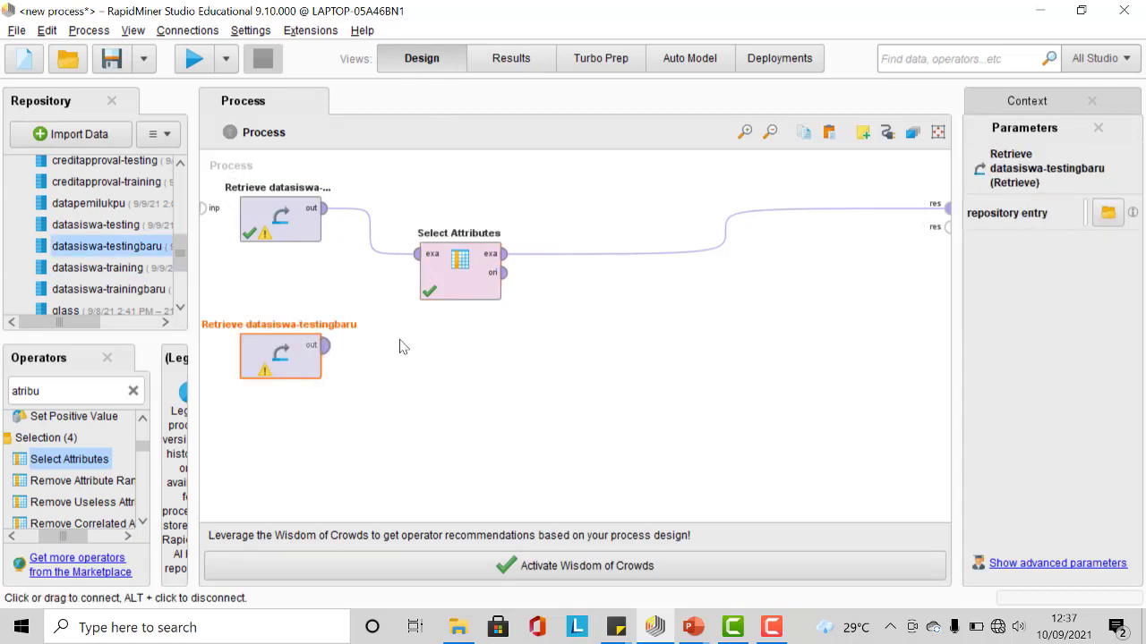
Step: Disable the existing Select Attributes operator and the training-data Retrieve operator
right_click(462, 267)
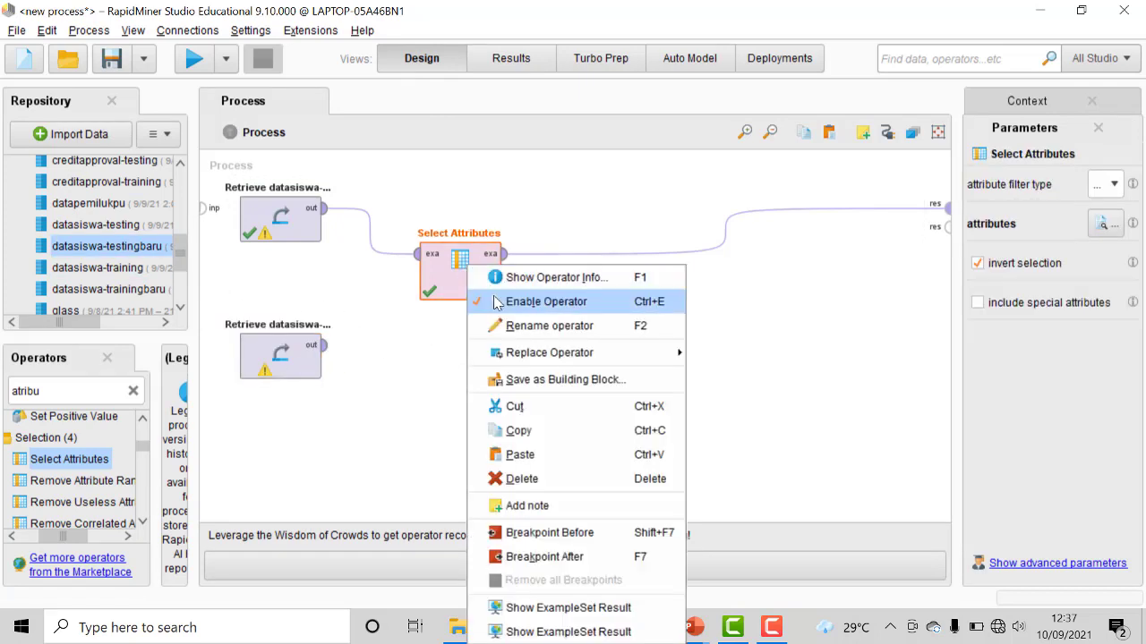
click(478, 299)
click(286, 214)
right_click(304, 211)
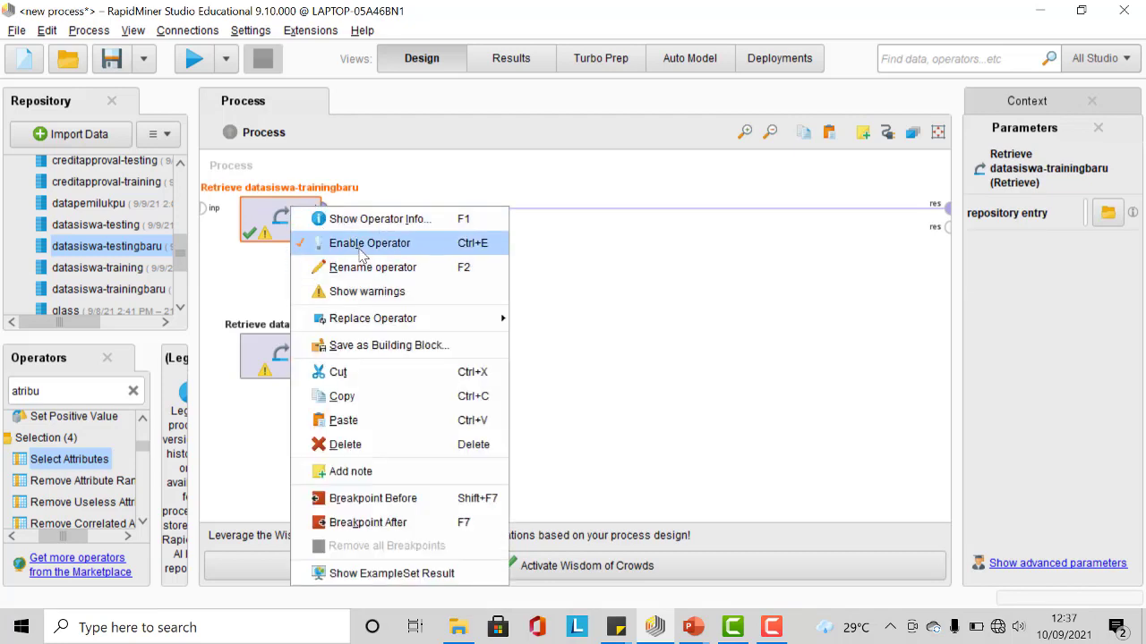
click(364, 242)
Step: Add a second Select Attributes operator and connect it from the testing Retrieve output to the result port
mouse_move(327, 357)
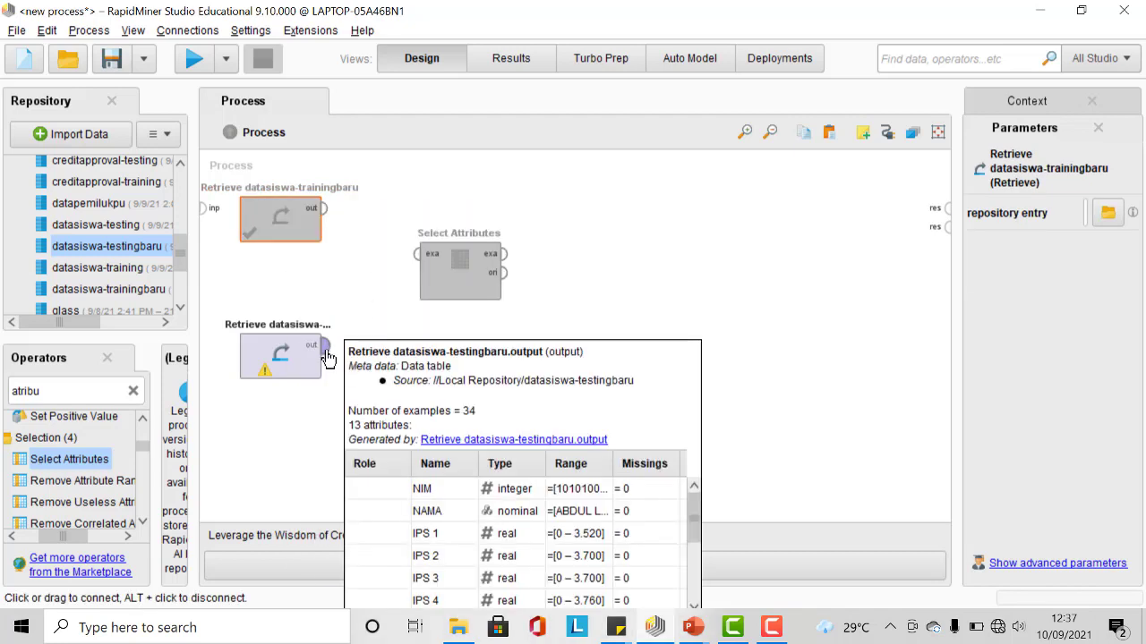
drag(100, 459, 401, 358)
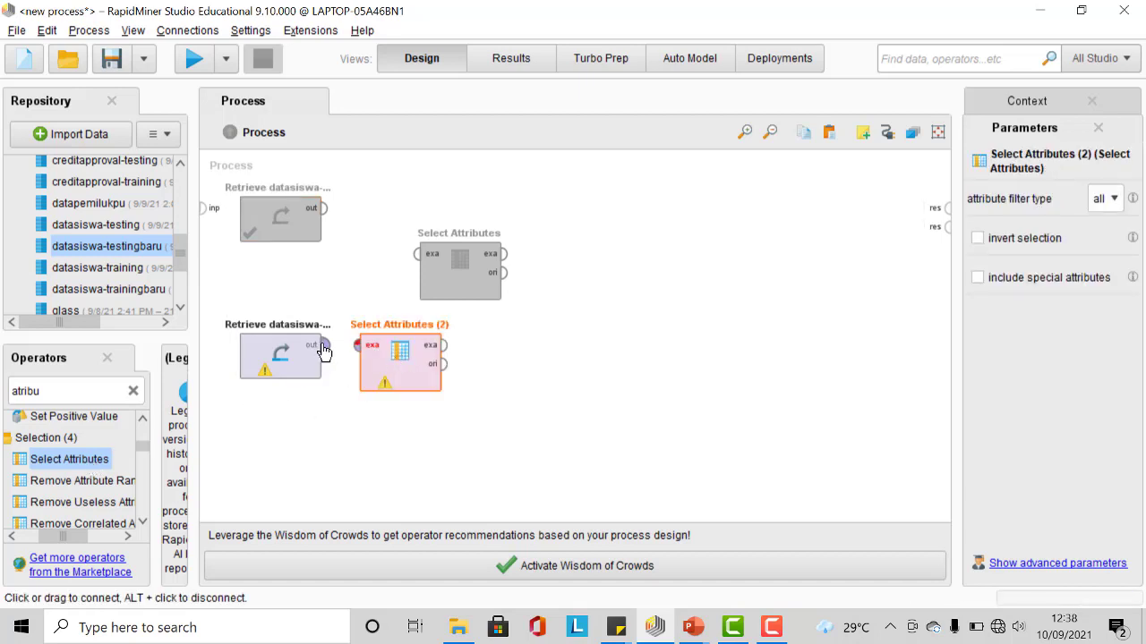
click(324, 346)
click(356, 347)
click(443, 346)
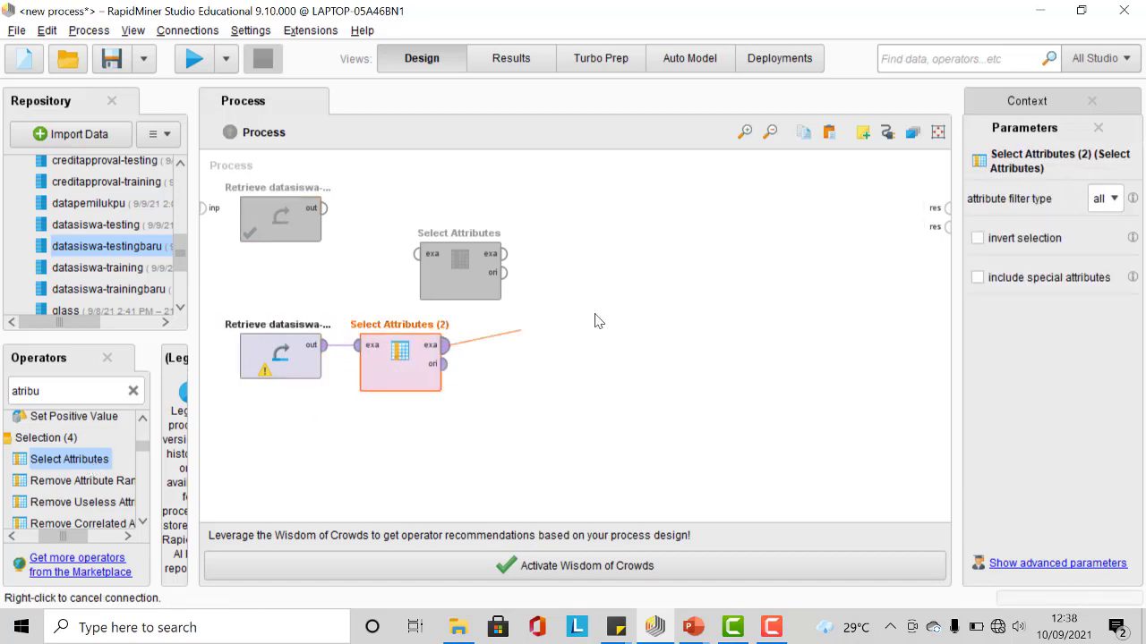
click(946, 212)
Step: Set Select Attributes (2) to the subset filter and choose the attributes Asal, Jenis Kelas and NAMA
click(1106, 198)
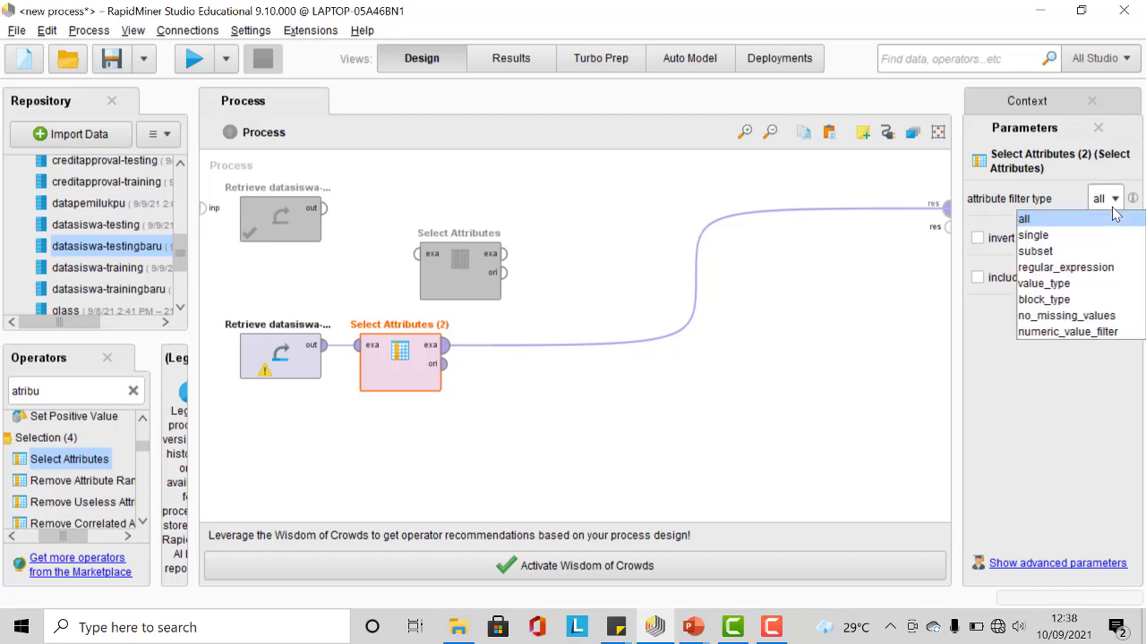
click(1085, 251)
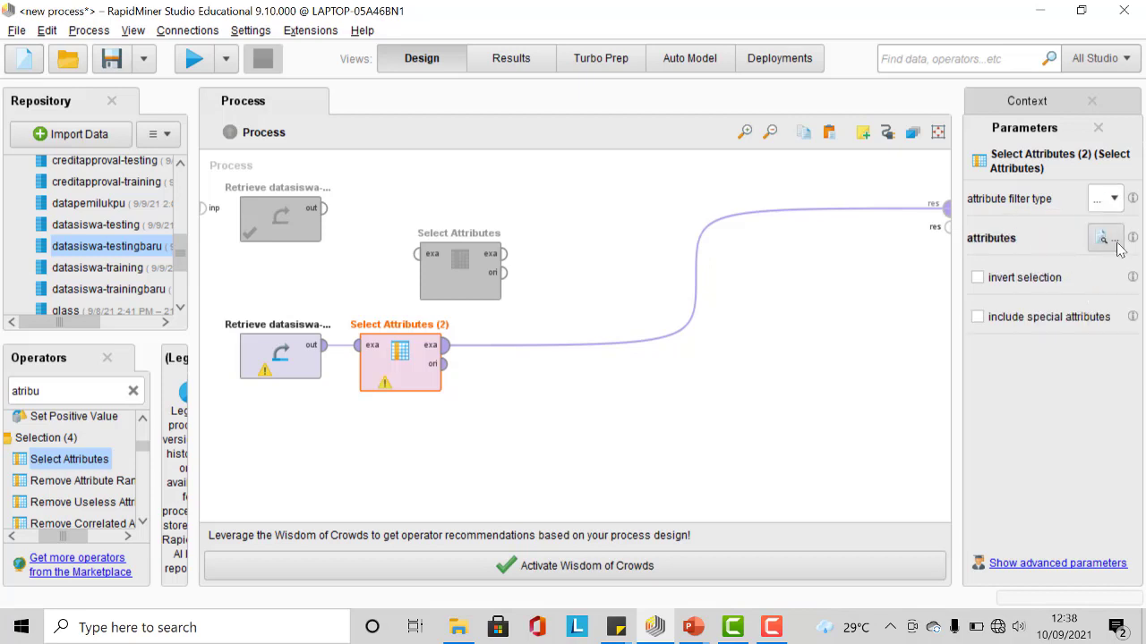
click(1103, 238)
click(308, 220)
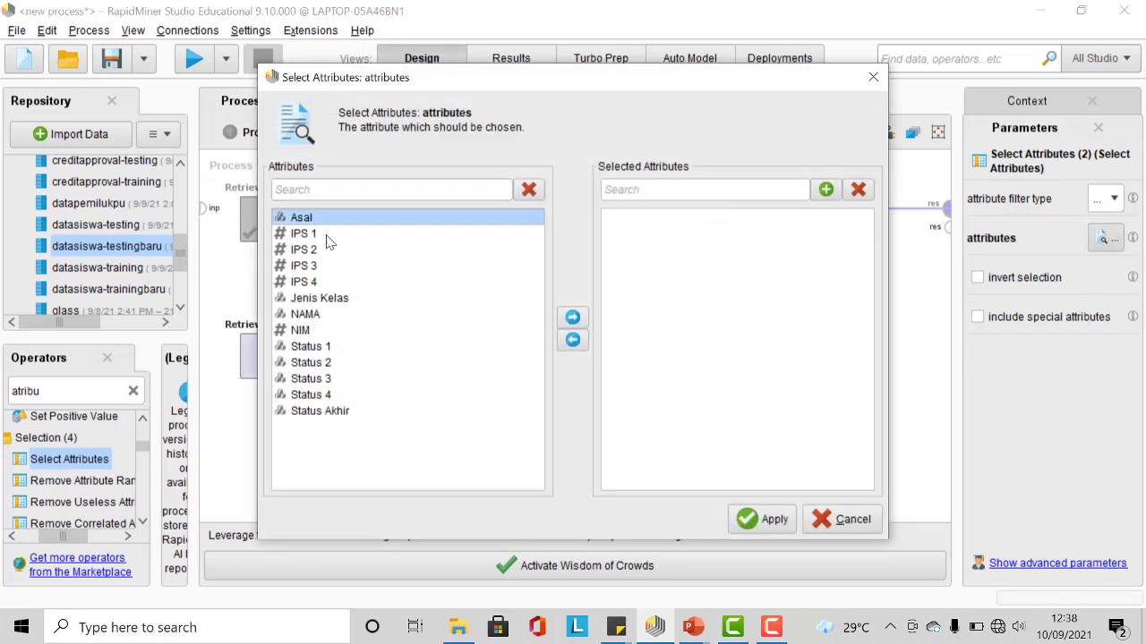
click(574, 319)
click(368, 287)
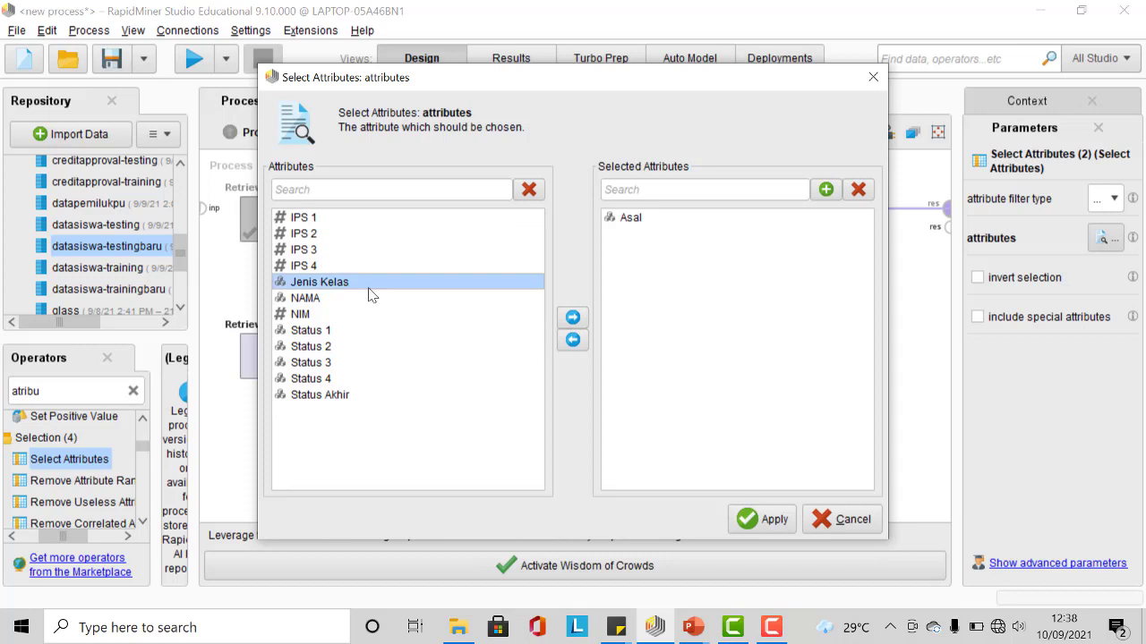
click(573, 321)
click(316, 283)
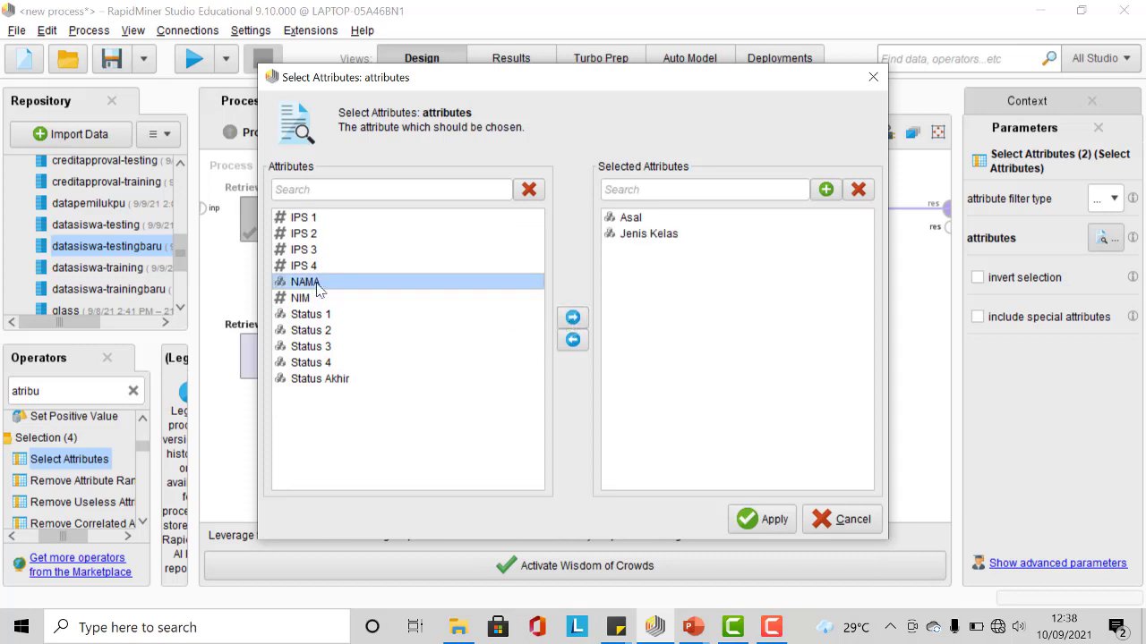
click(573, 318)
click(766, 519)
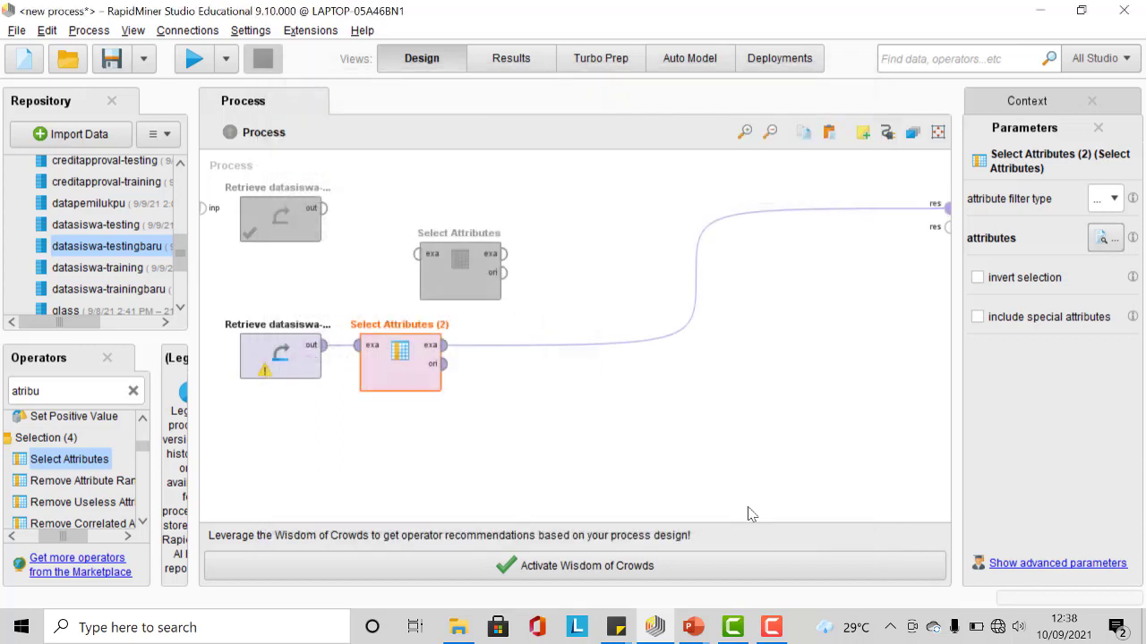
Step: Run the process and view the resulting example set
click(195, 59)
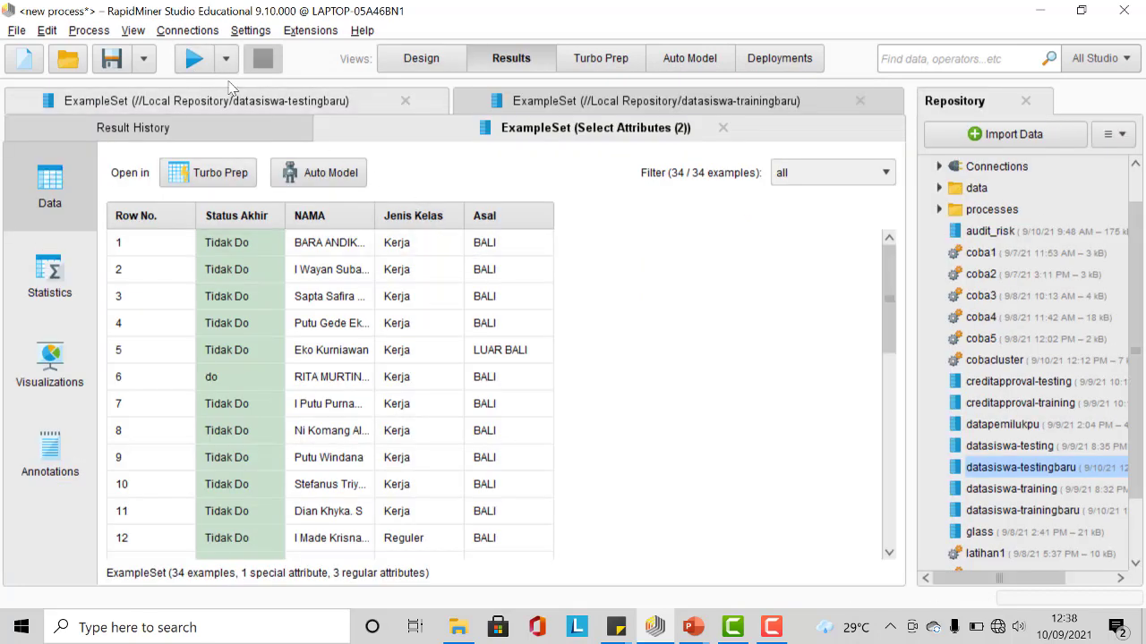
click(417, 57)
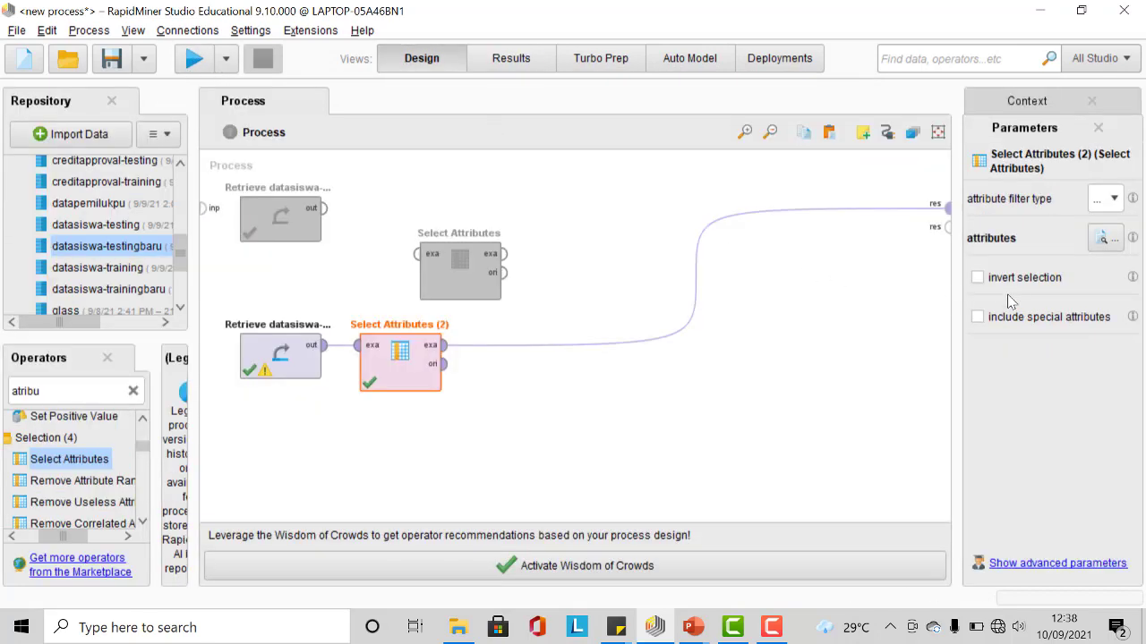
Step: Turn on invert selection for Select Attributes (2), rerun the process, and scroll through the resulting rows
click(194, 58)
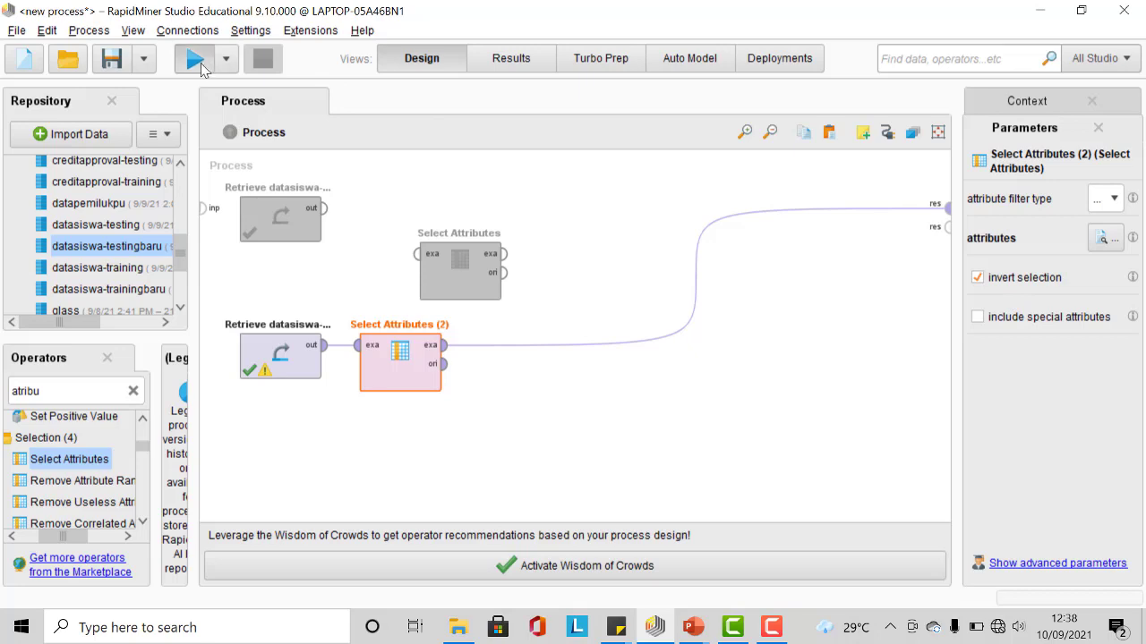
scroll(595, 340, down, 5)
scroll(601, 346, down, 3)
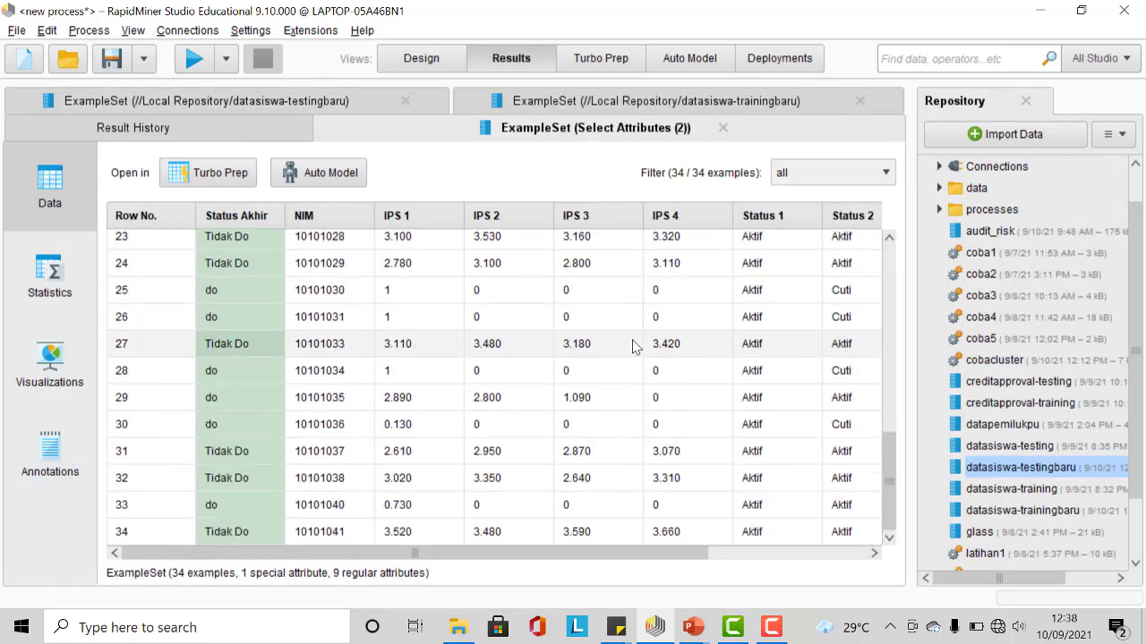
scroll(635, 345, up, 8)
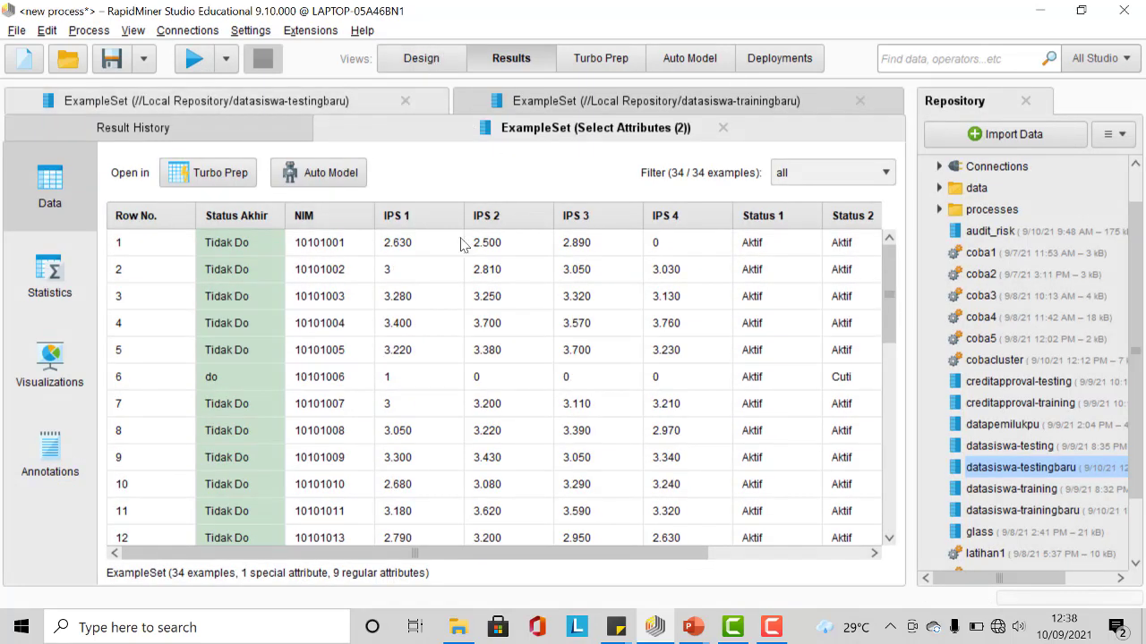
scroll(568, 312, down, 4)
scroll(573, 376, up, 4)
scroll(580, 381, down, 3)
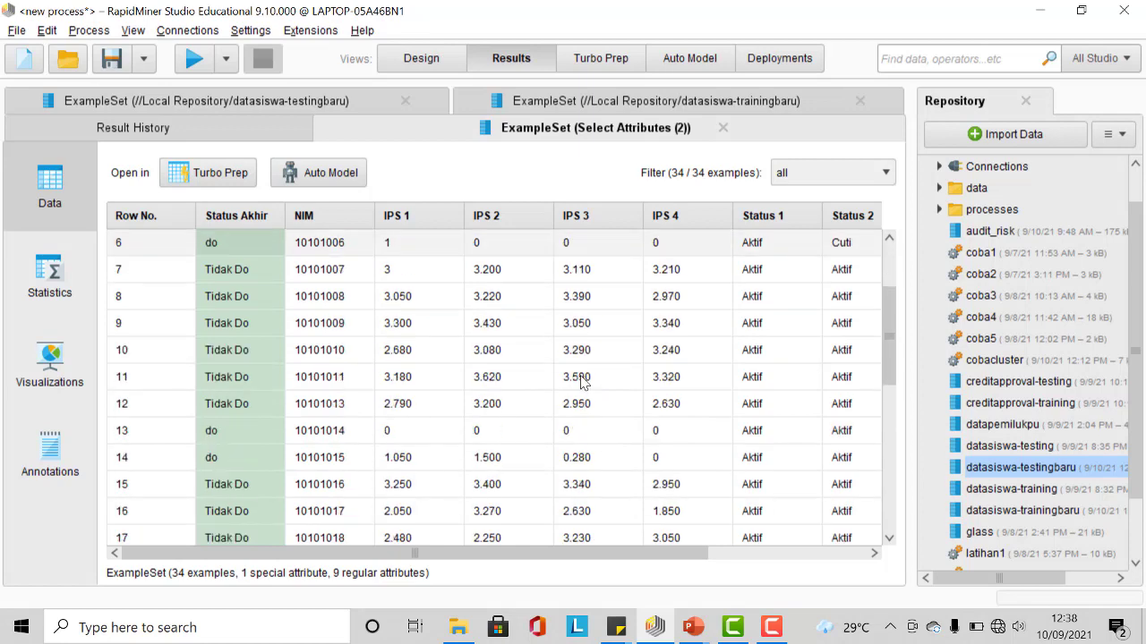
scroll(537, 376, up, 3)
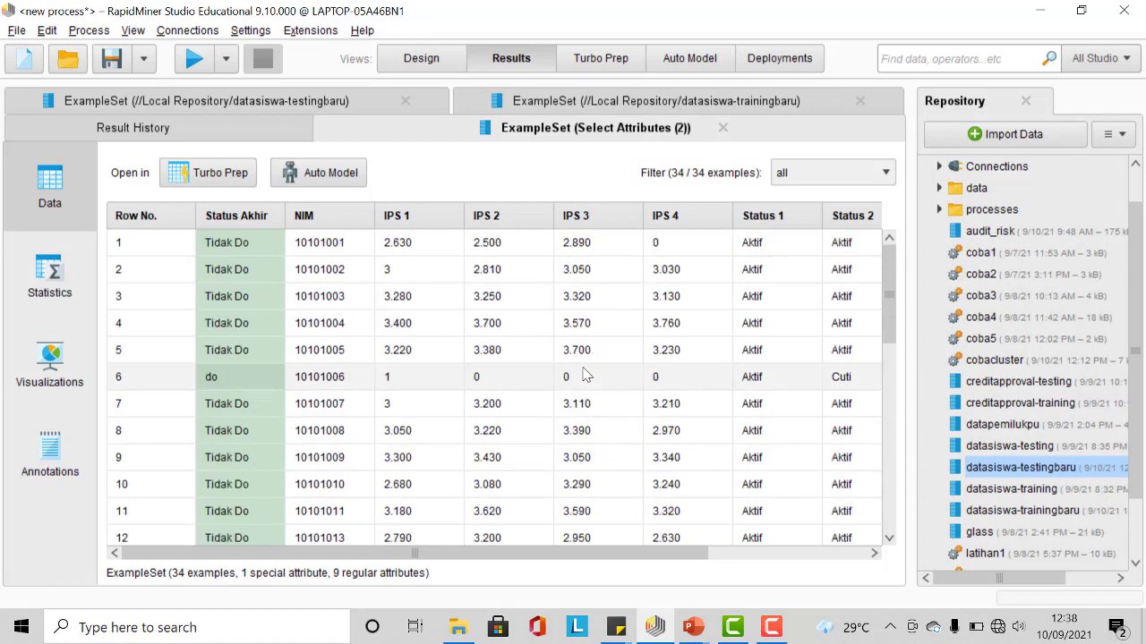
Step: Re-enable the original Select Attributes operator and the training-data Retrieve operator
click(421, 58)
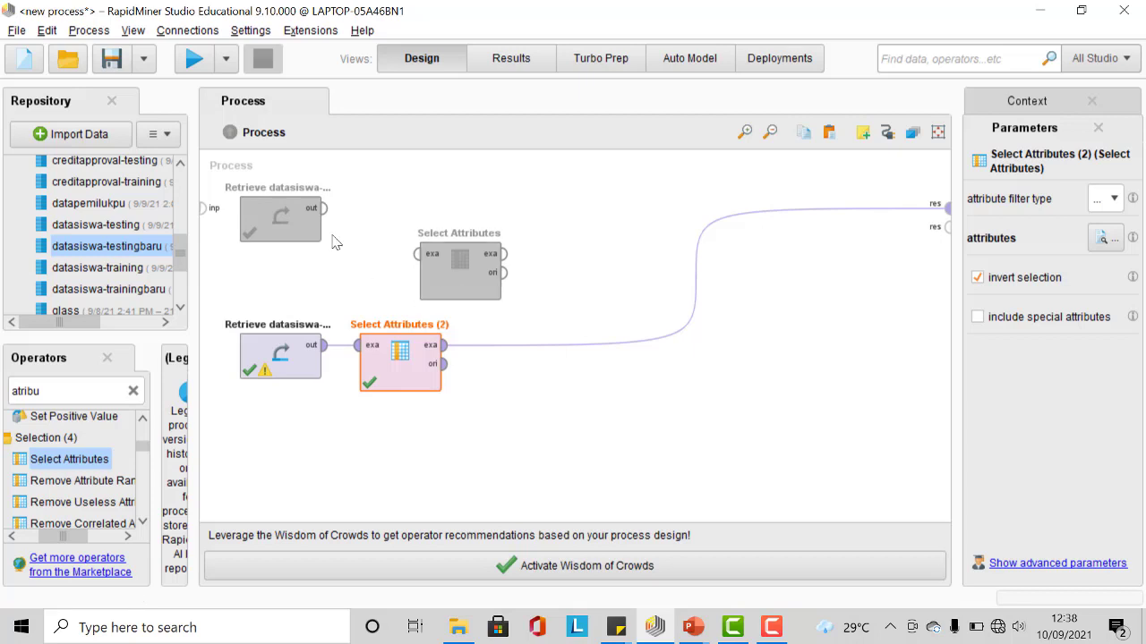
click(460, 277)
right_click(460, 277)
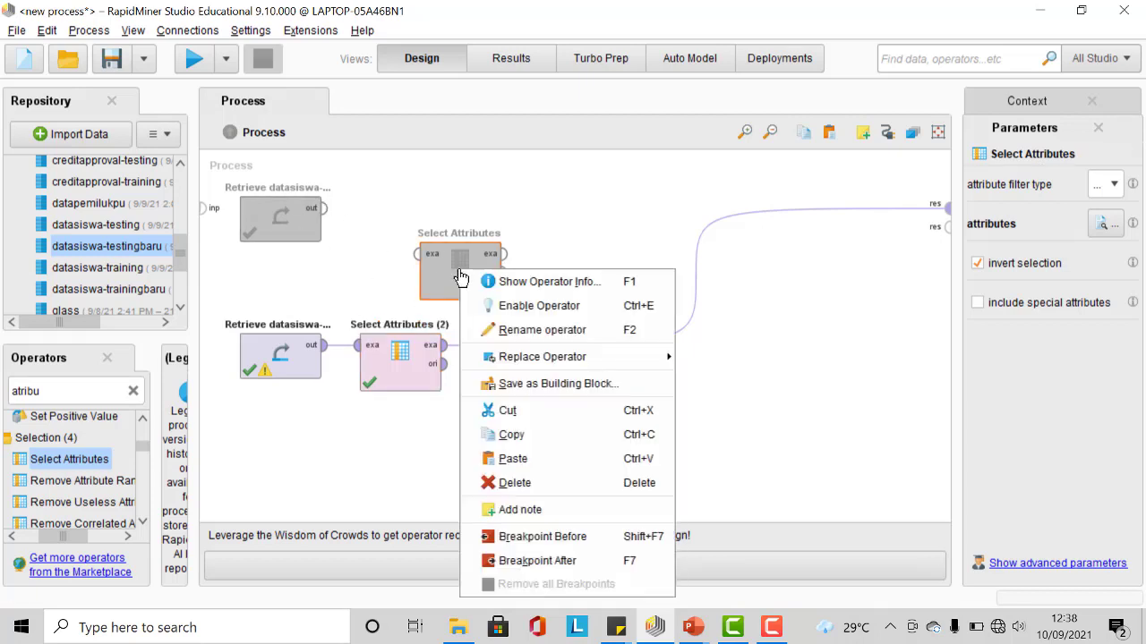
click(516, 315)
click(291, 218)
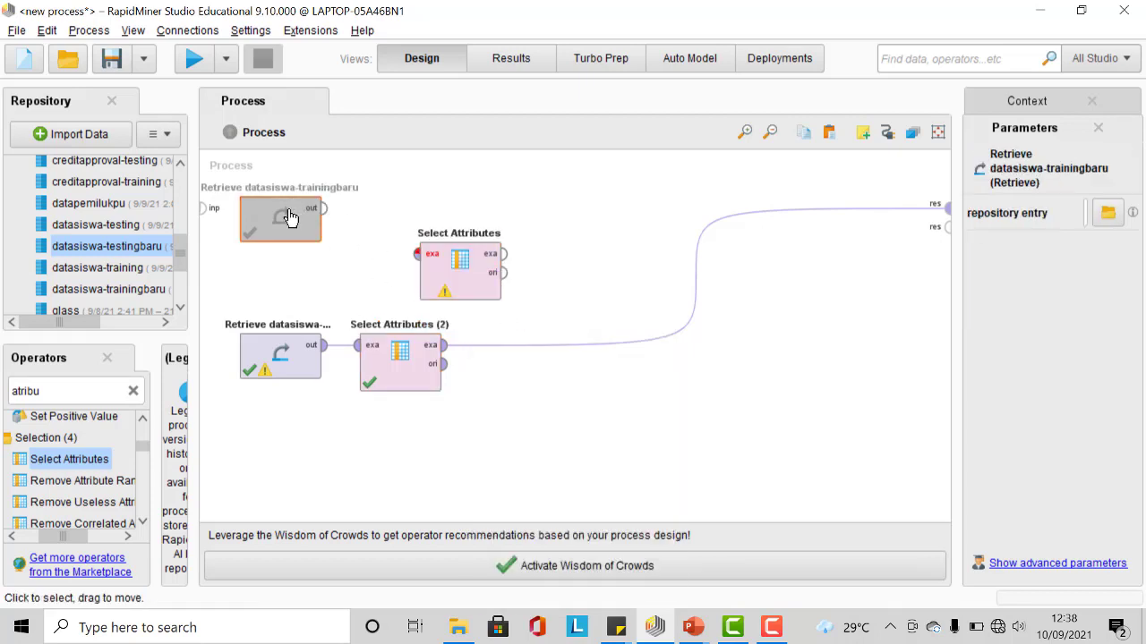
right_click(291, 218)
click(432, 254)
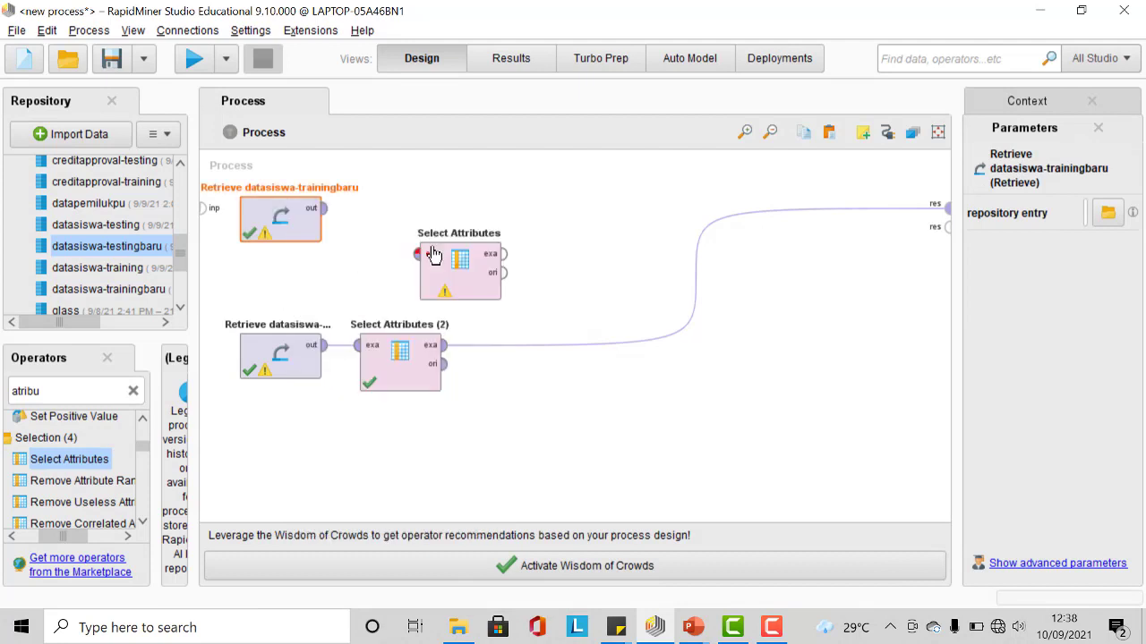
Step: Connect the training-data Retrieve to the original Select Attributes and its output to a process result port
click(325, 209)
click(413, 255)
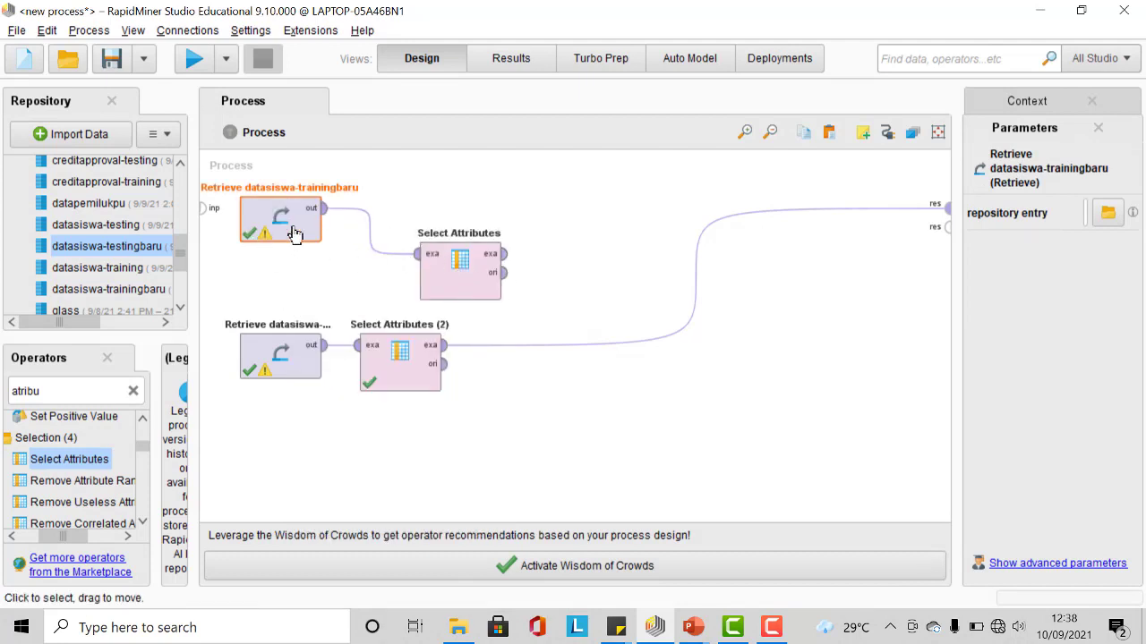
mouse_move(507, 260)
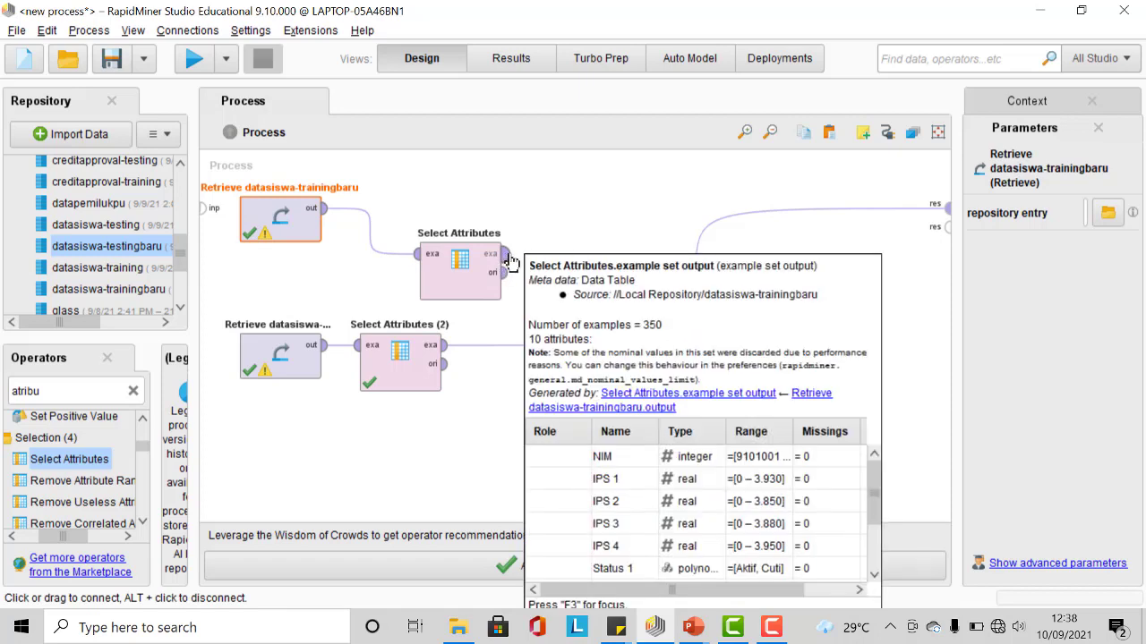
click(506, 255)
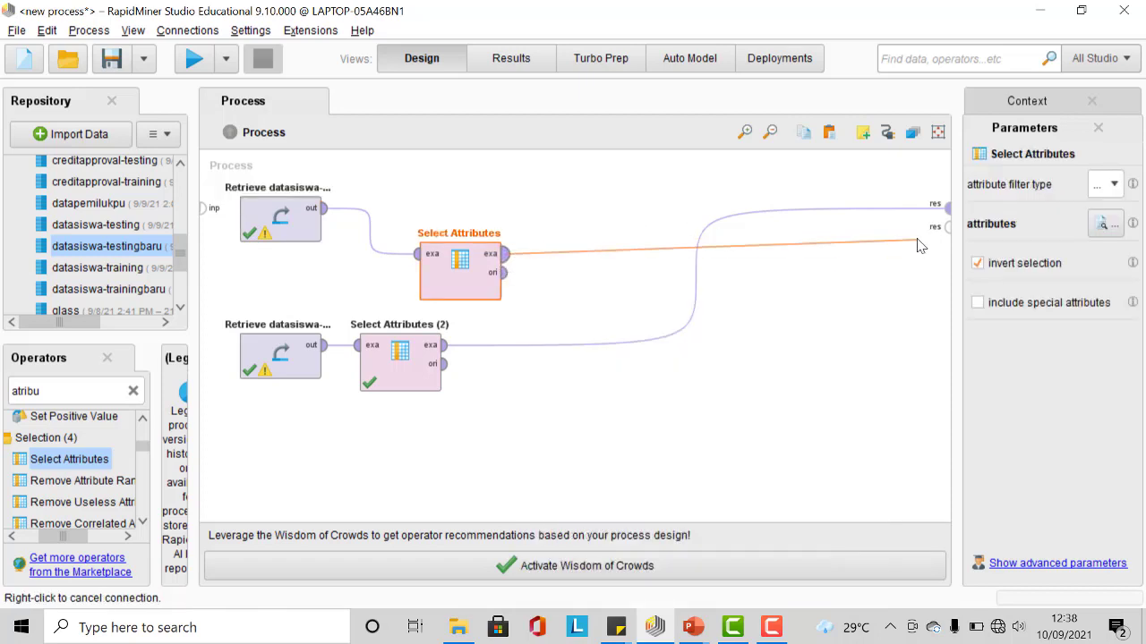
click(946, 227)
Step: Run the process and compare the Select Attributes and Select Attributes (2) example sets
click(194, 60)
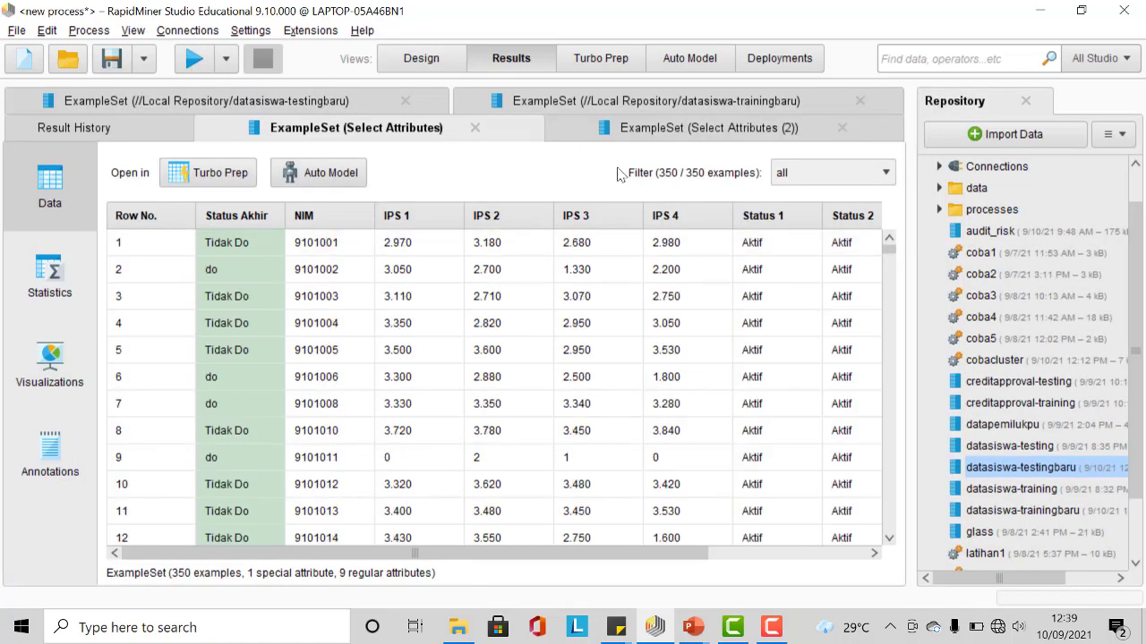
click(648, 136)
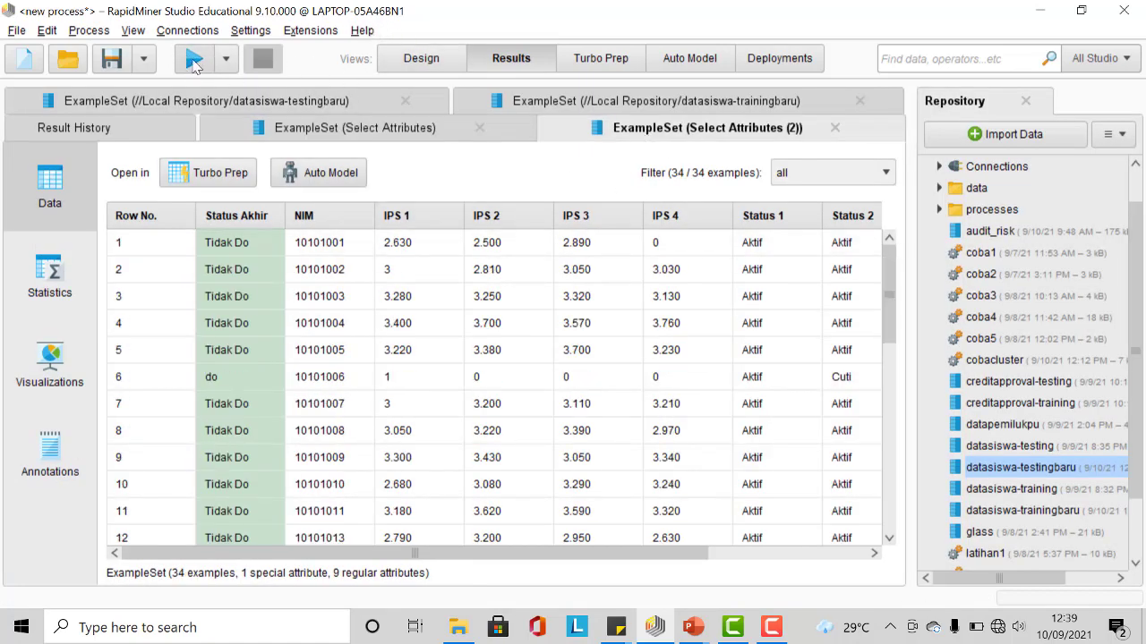
click(410, 64)
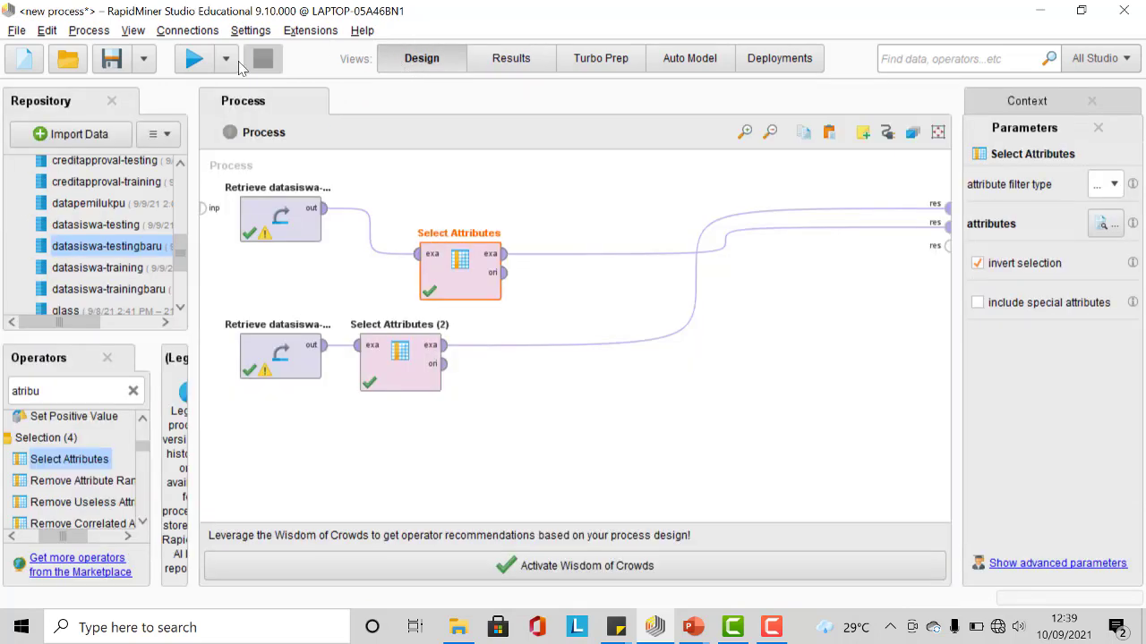
Step: Move Select Attributes beside the Retrieve operator and add a Decision Tree operator to the process
drag(433, 250, 373, 204)
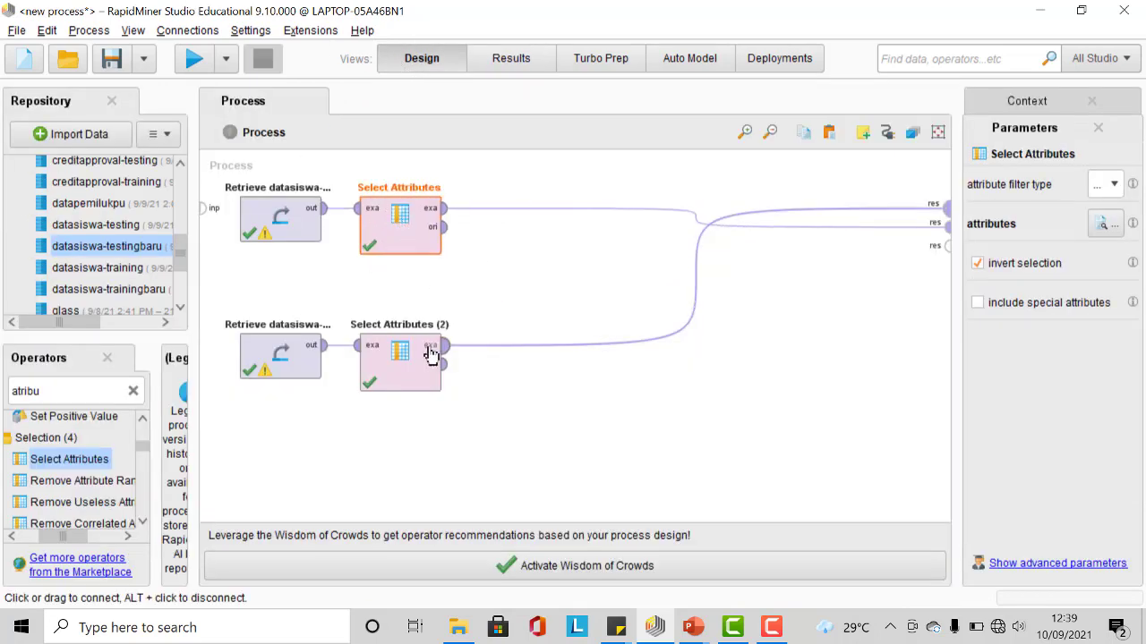
click(132, 392)
text(decision)
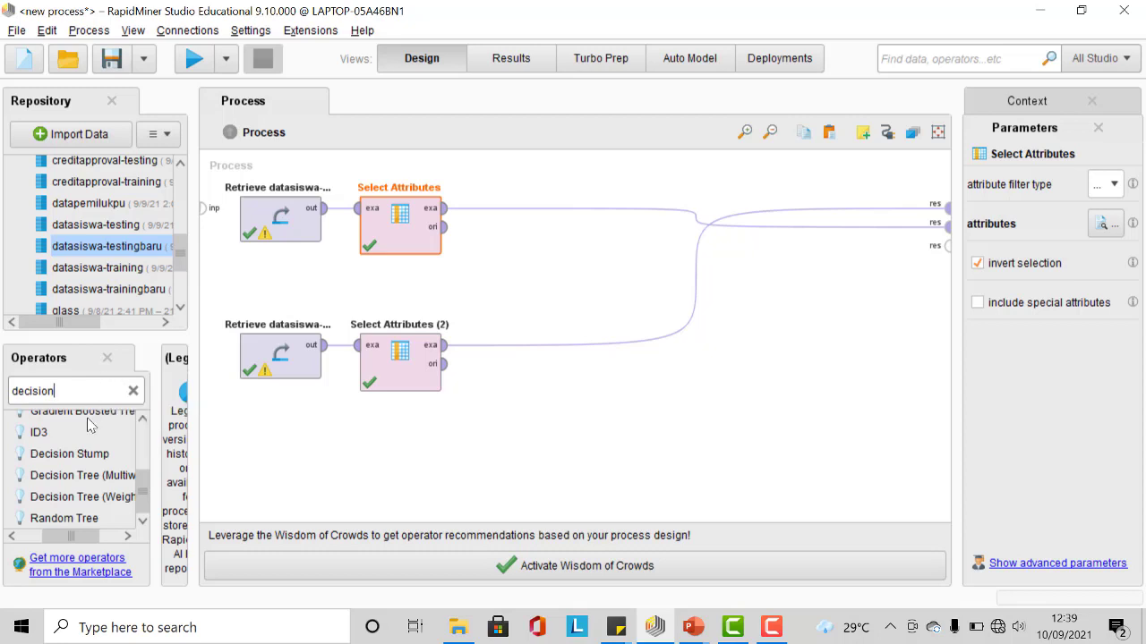
scroll(93, 461, up, 4)
drag(80, 481, 566, 331)
drag(555, 254, 555, 253)
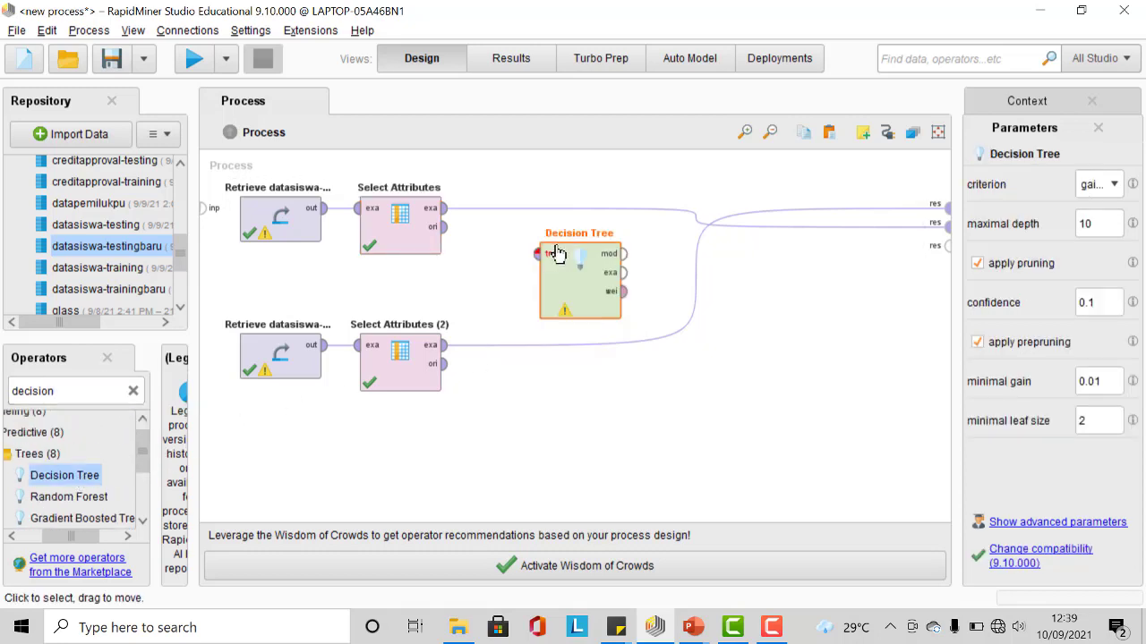
Step: Remove Select Attributes' result connection and feed its output into the Decision Tree training input
alt+click(690, 222)
click(305, 225)
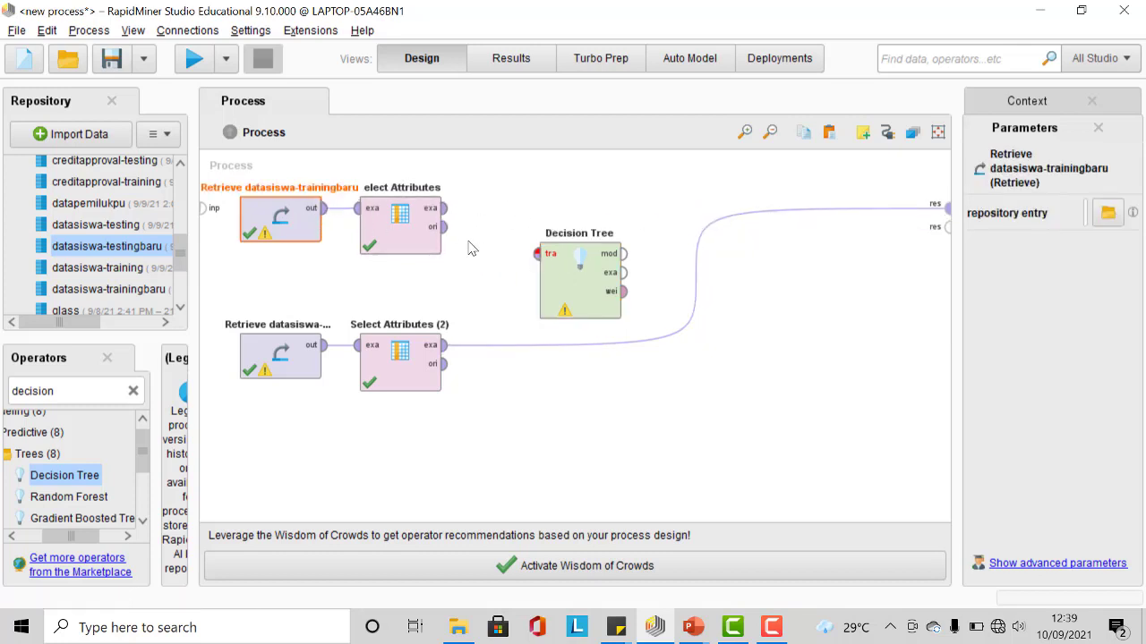
click(443, 208)
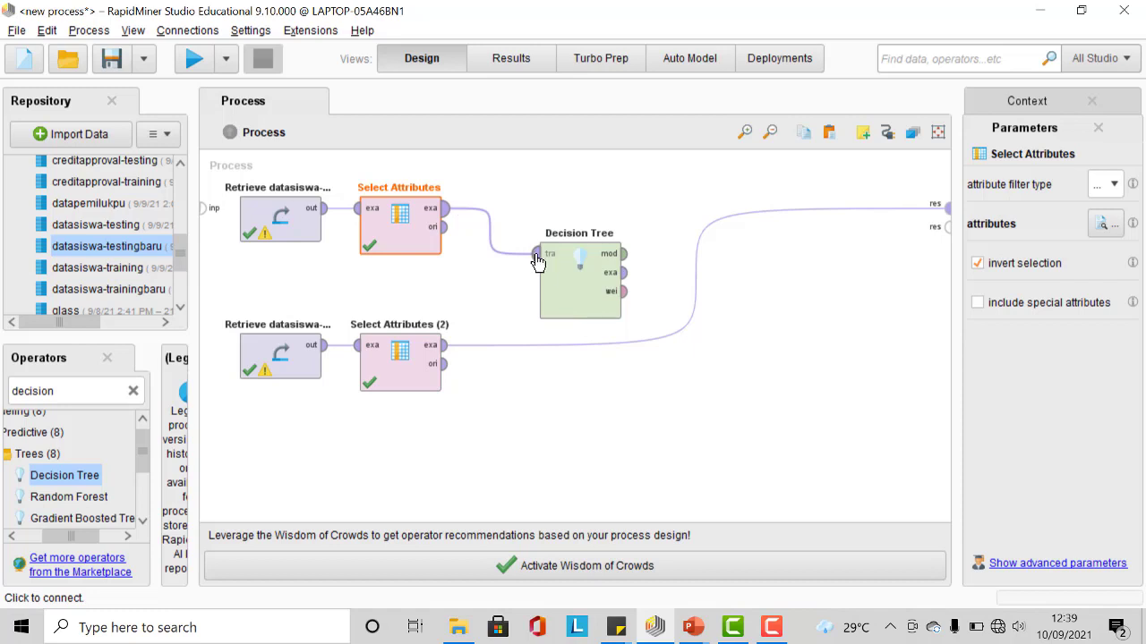
click(537, 258)
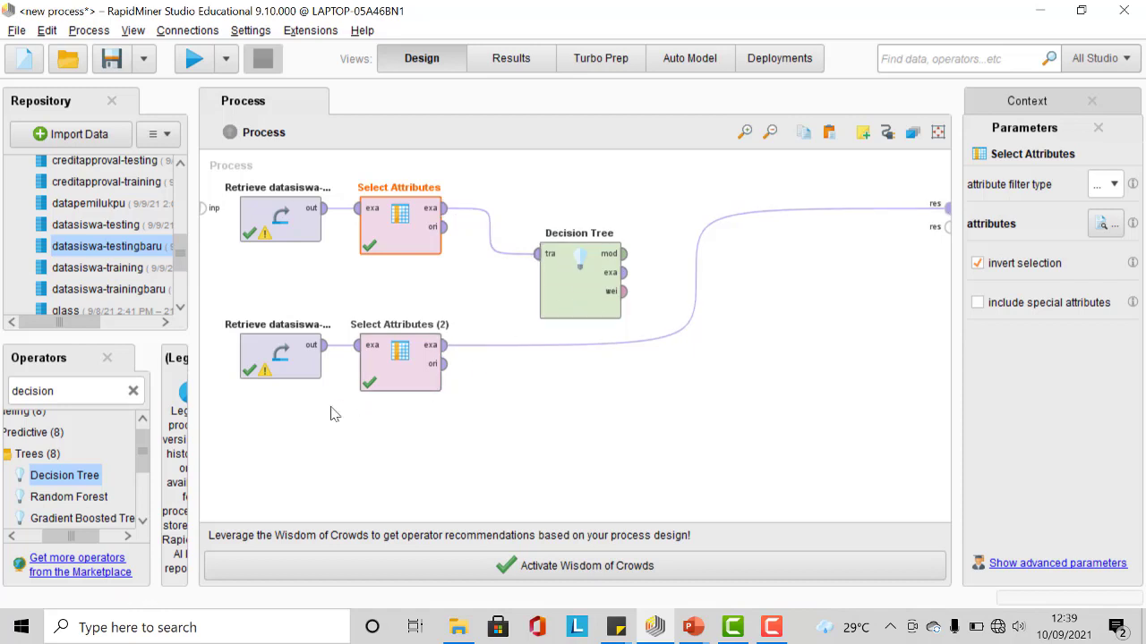
Step: Search for Apply Model and add it to the process below the Decision Tree
click(133, 390)
text(aply m)
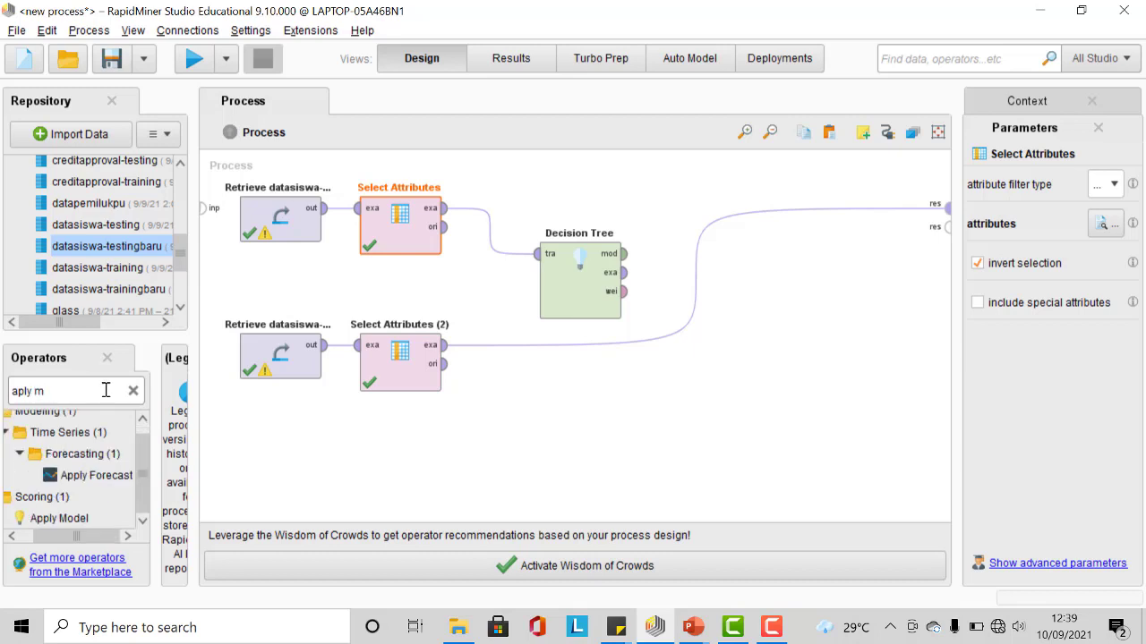
drag(77, 523, 593, 380)
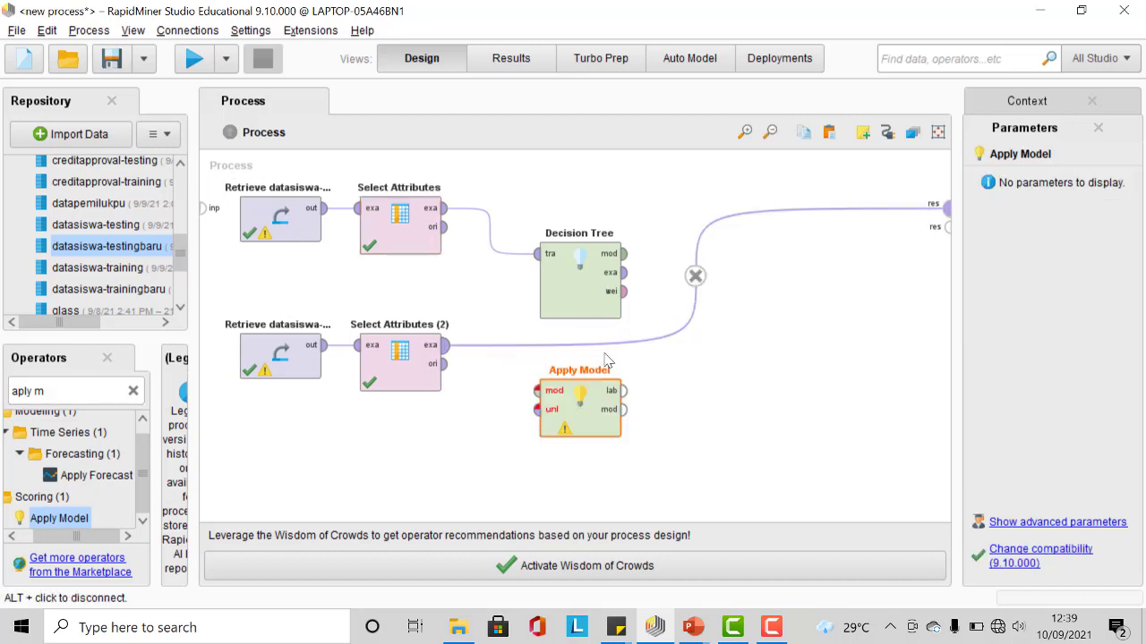
Step: Wire the Decision Tree model and Select Attributes (2) output into Apply Model, and its labelled output to the result
click(696, 275)
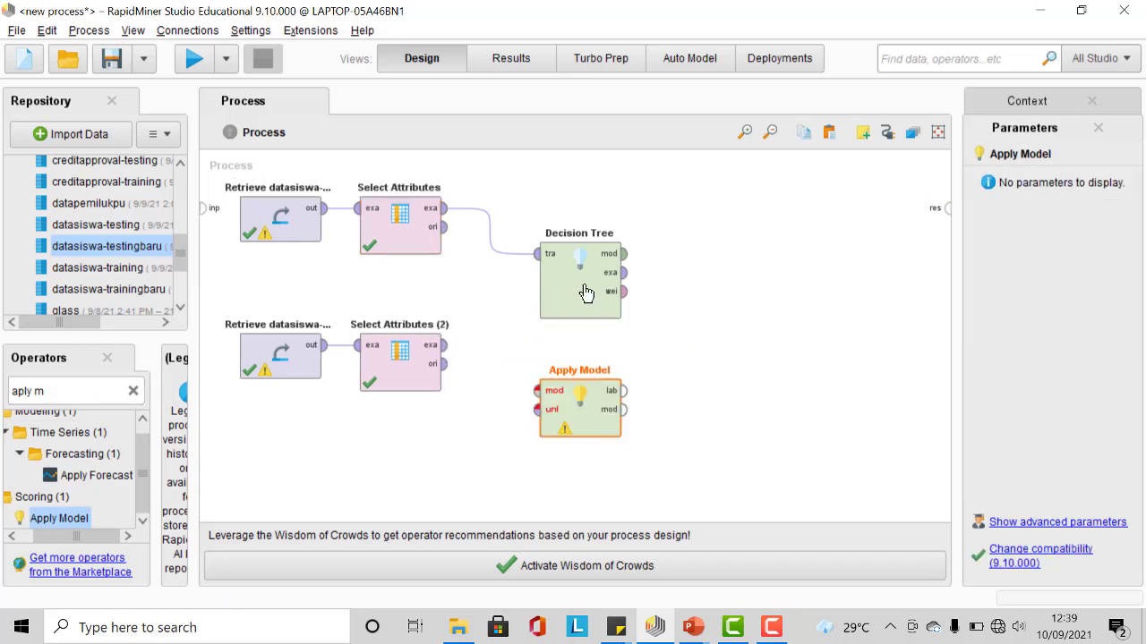
click(624, 254)
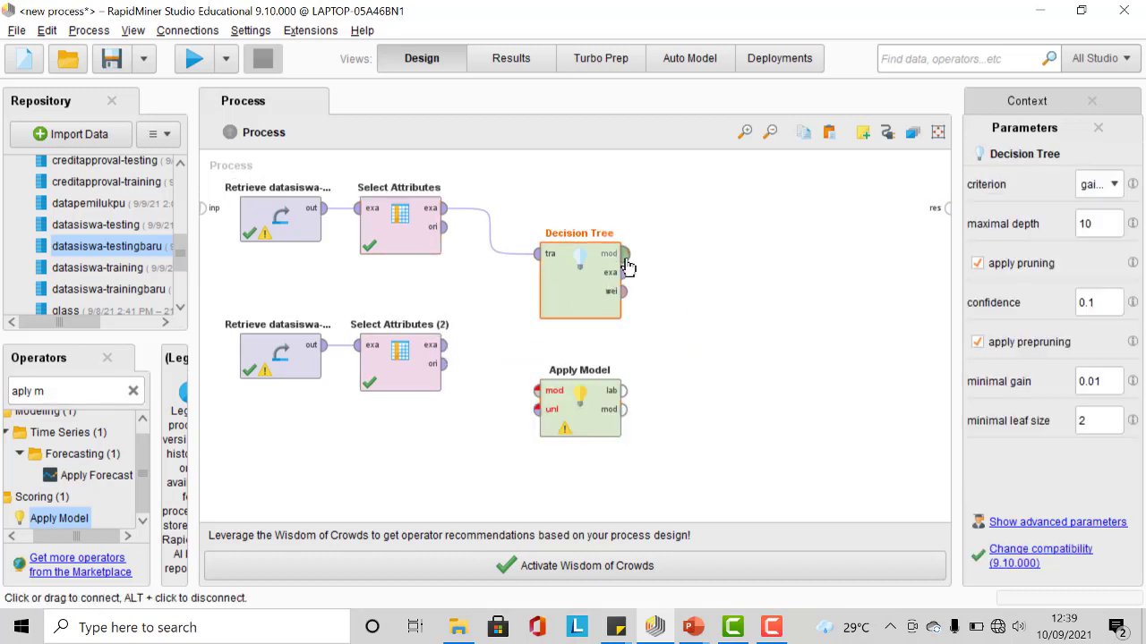
click(537, 391)
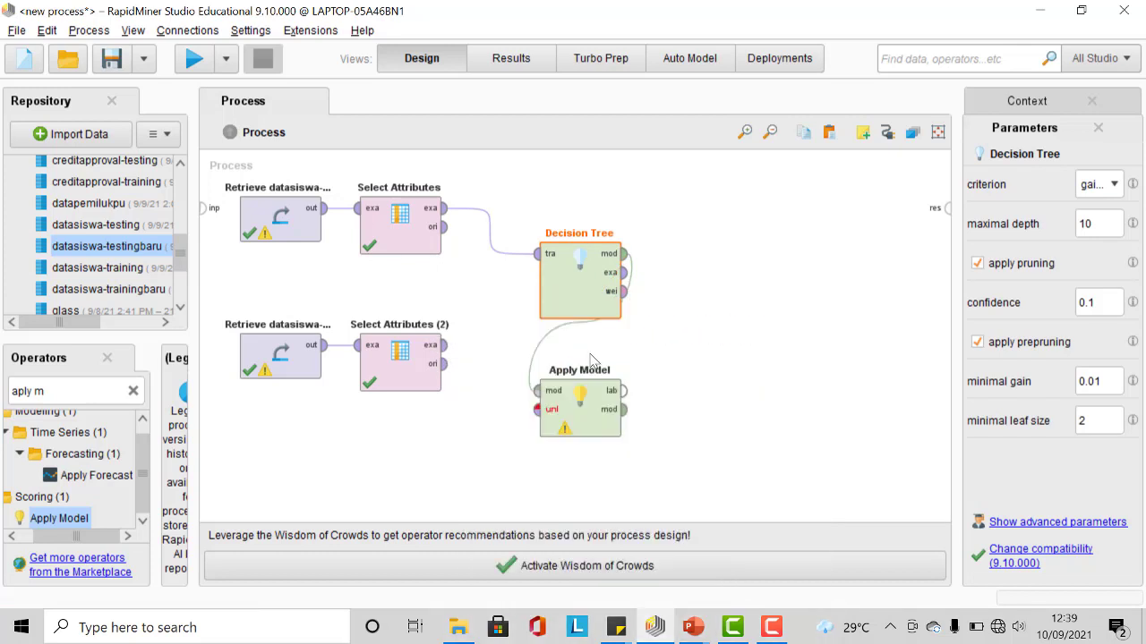
click(445, 347)
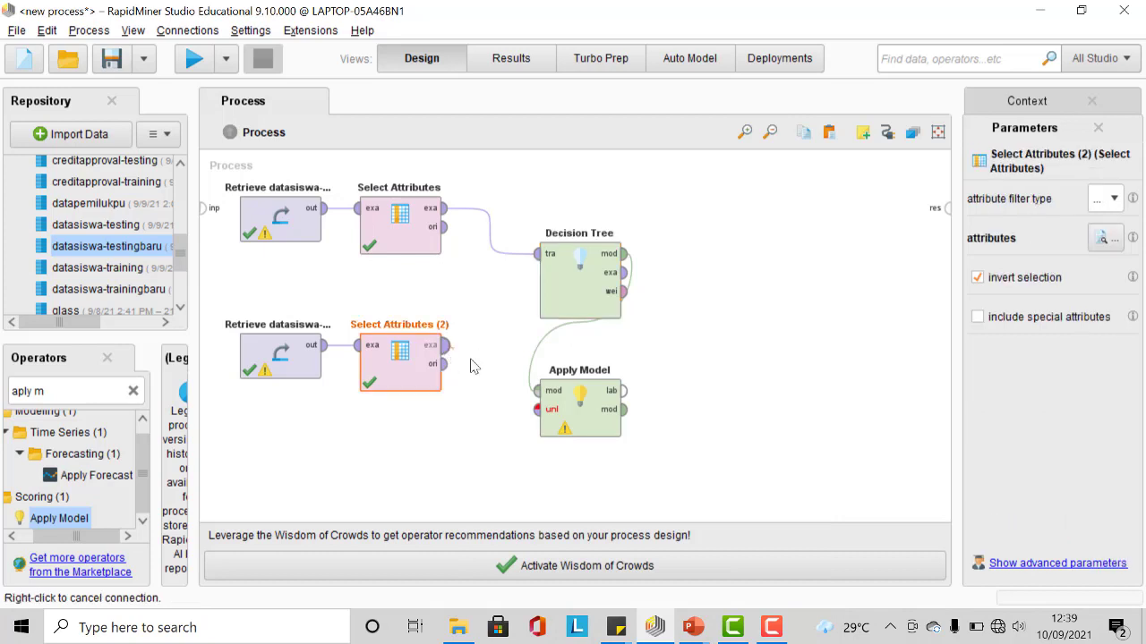
click(537, 410)
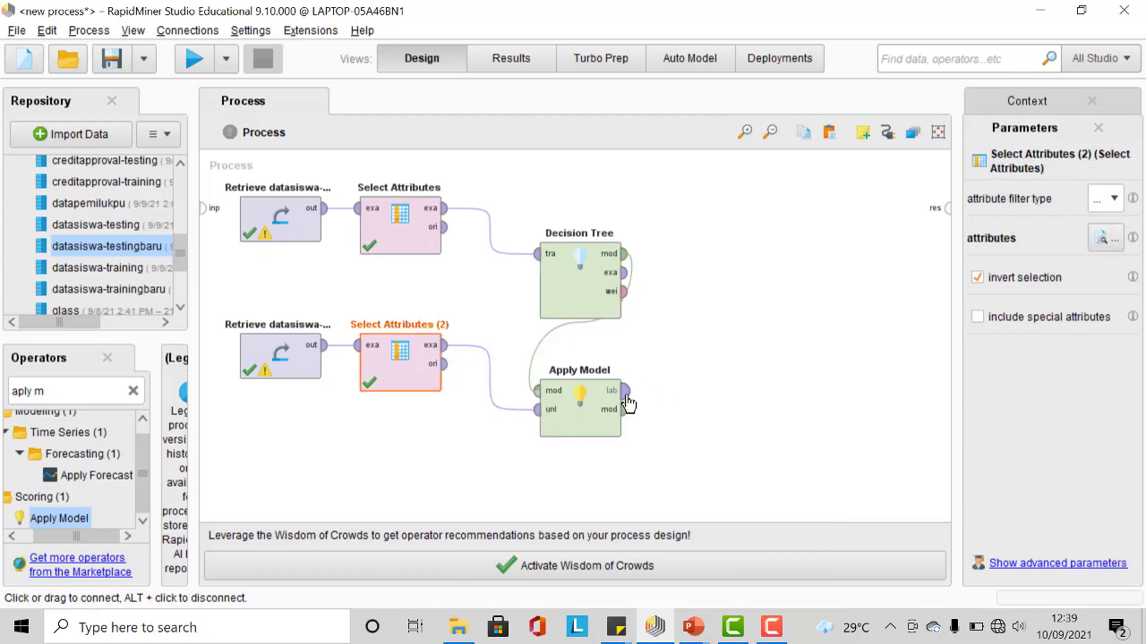
click(625, 392)
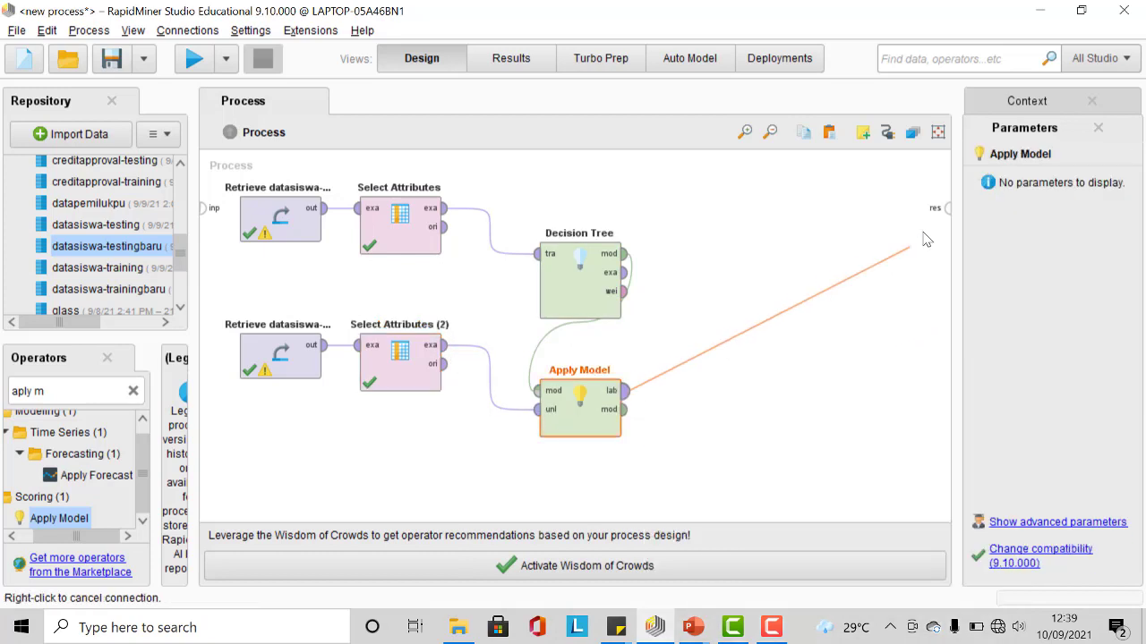
click(945, 211)
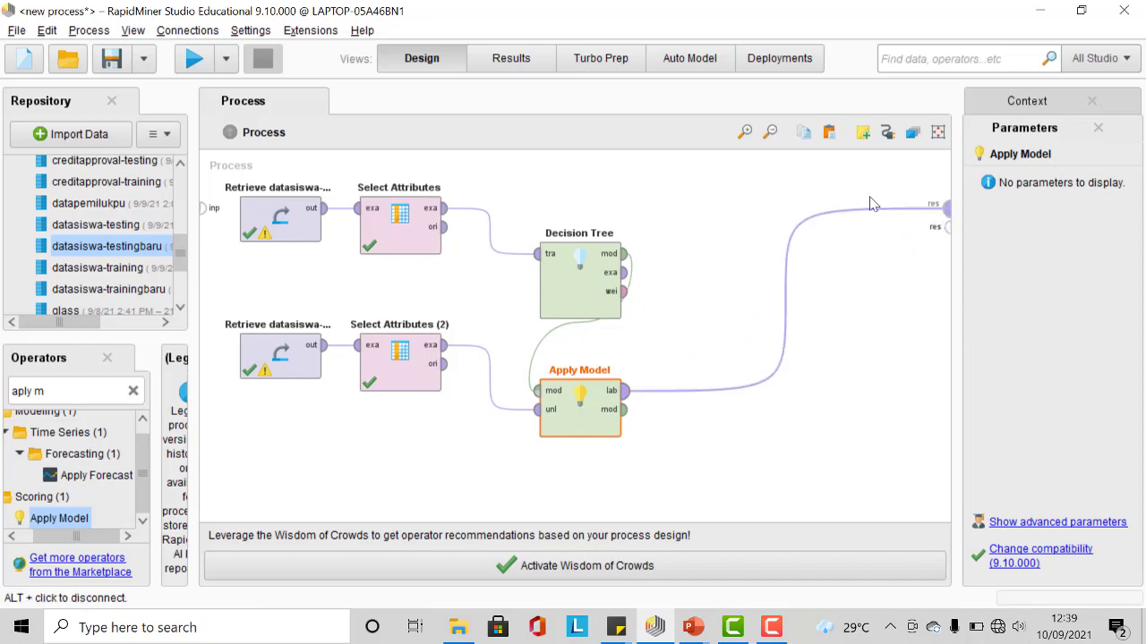
Step: Run the process and scroll through the Apply Model predictions and confidence values
click(194, 59)
scroll(509, 302, down, 7)
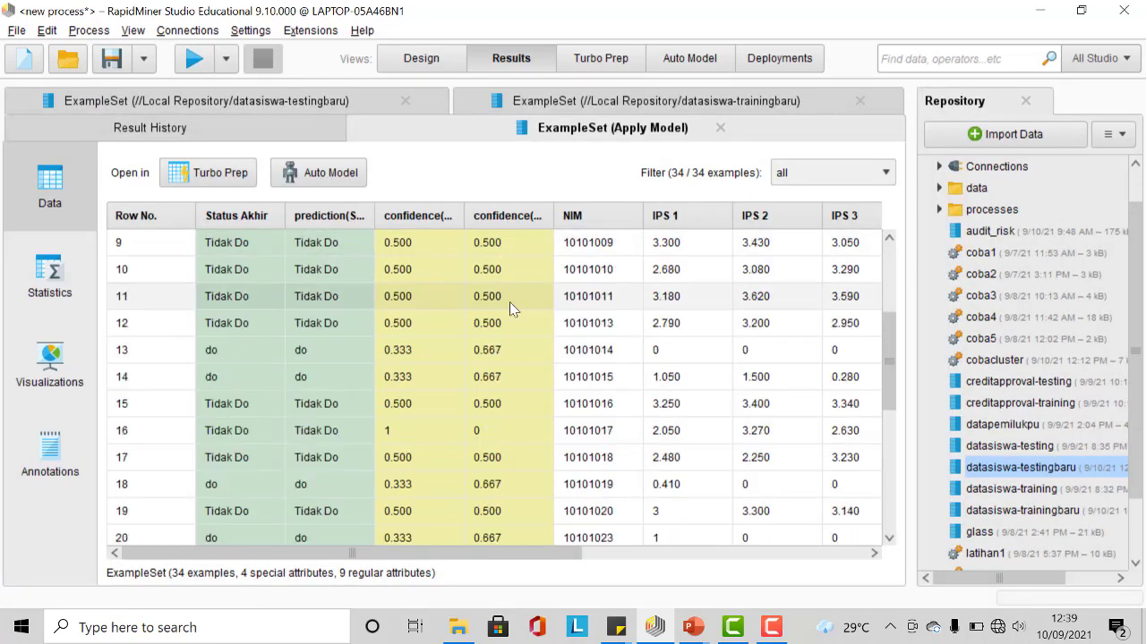
scroll(516, 306, up, 7)
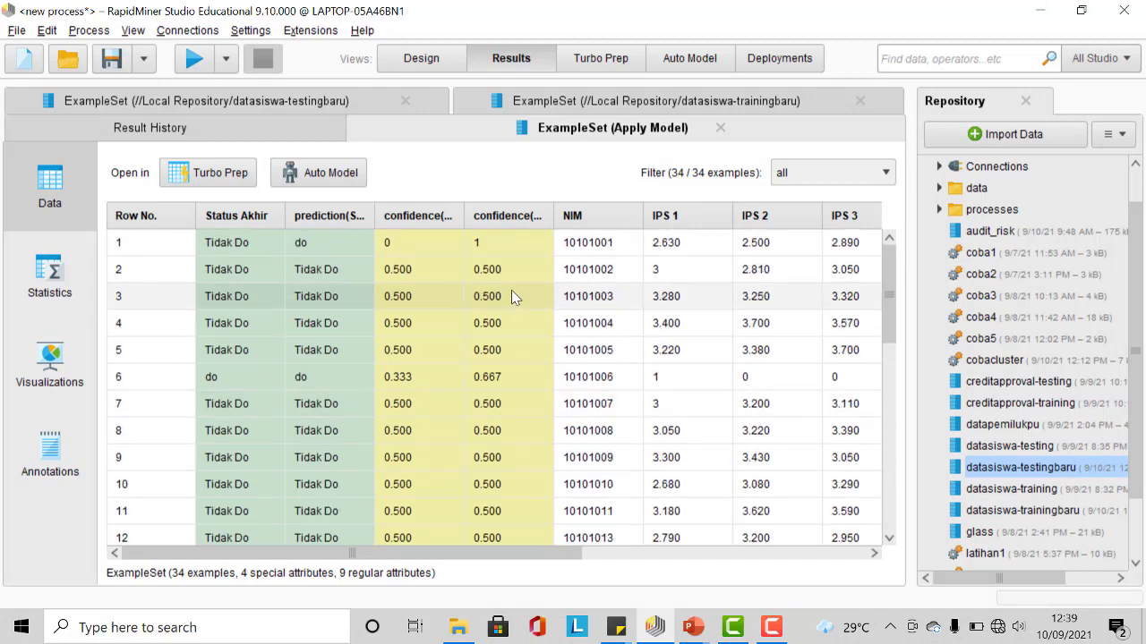
scroll(421, 283, down, 7)
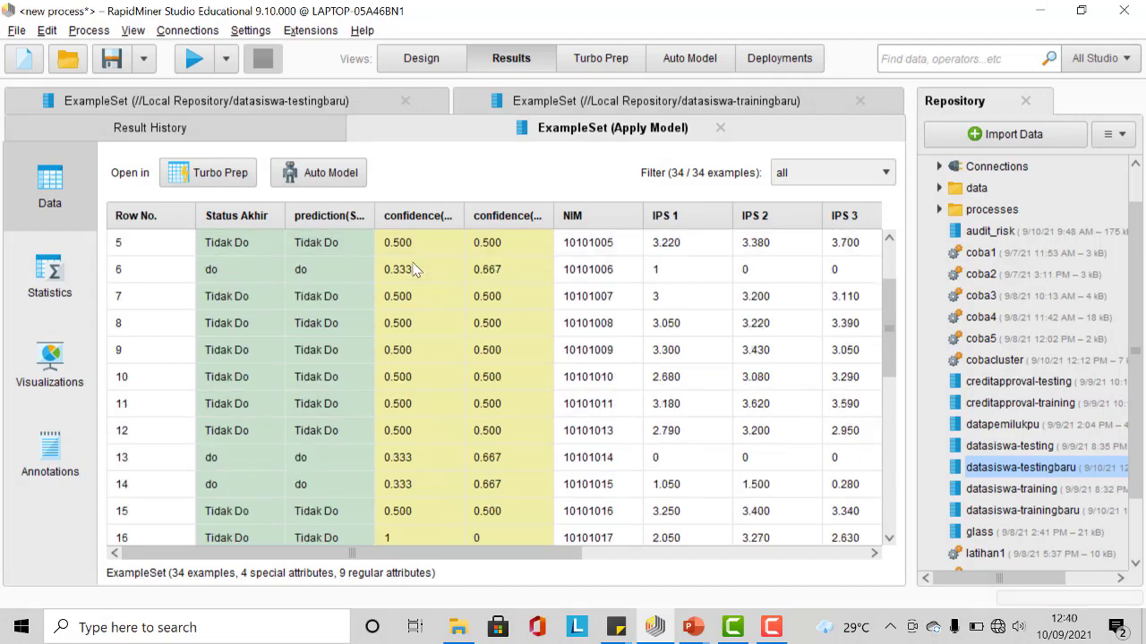
scroll(465, 304, up, 7)
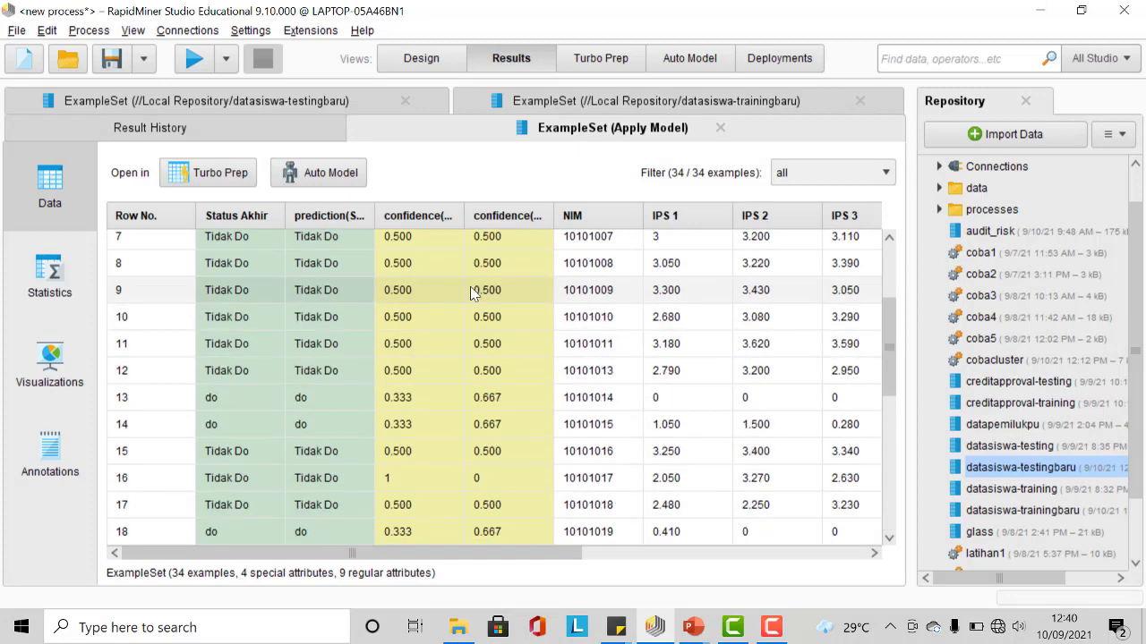
scroll(434, 295, down, 7)
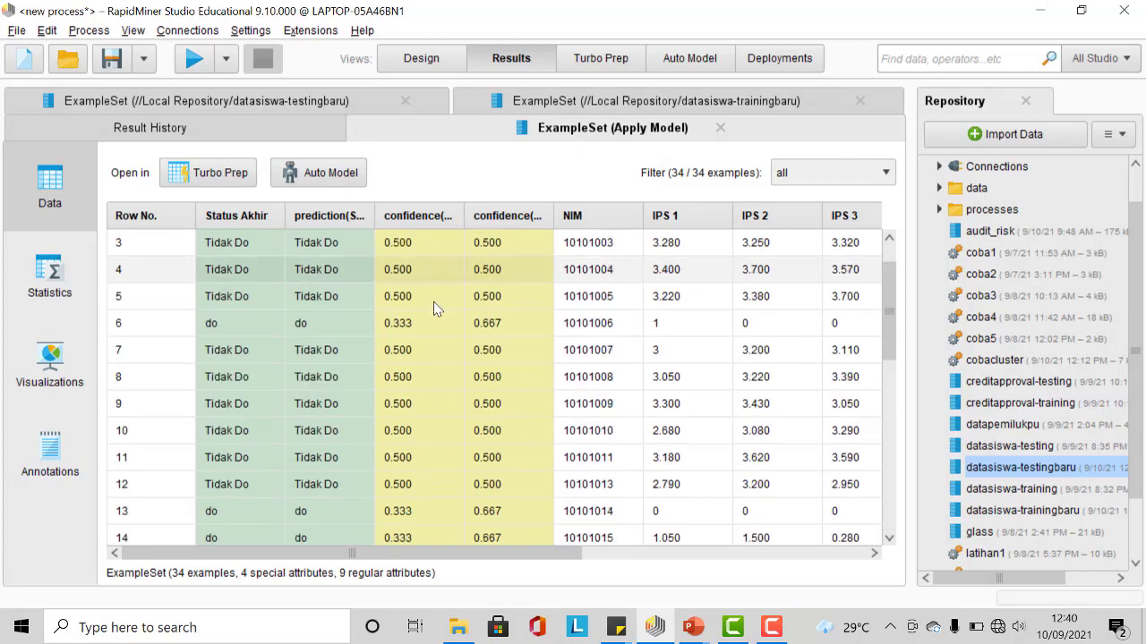
scroll(445, 294, up, 3)
scroll(445, 294, up, 5)
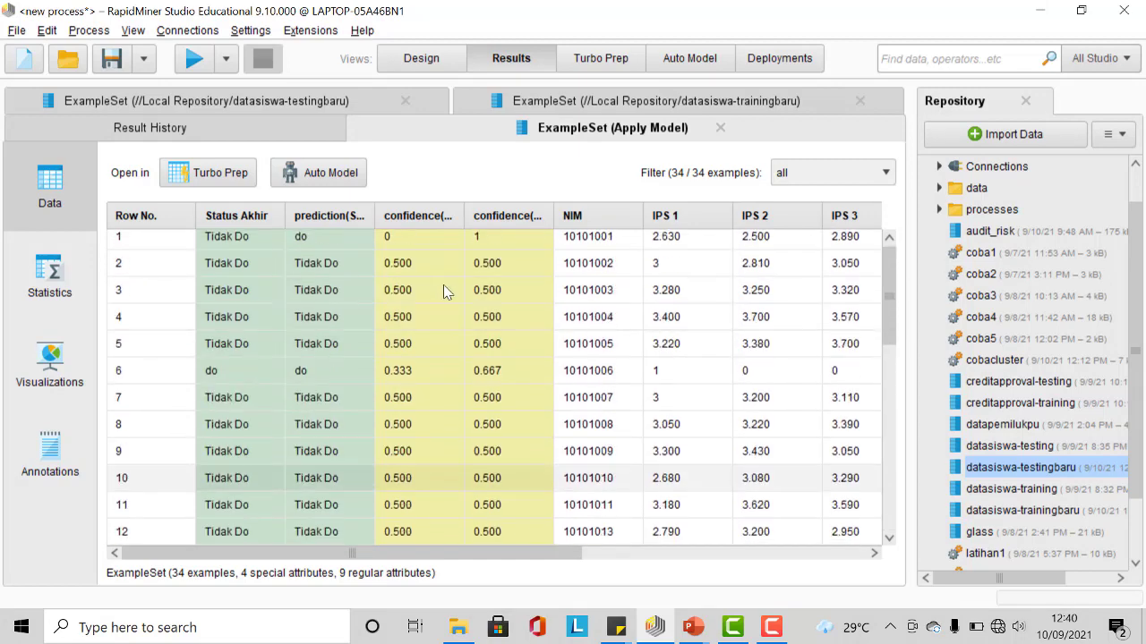
Step: Examine the Apply Model result's statistics and visualization, then the training, testing and Apply Model result tabs
click(48, 304)
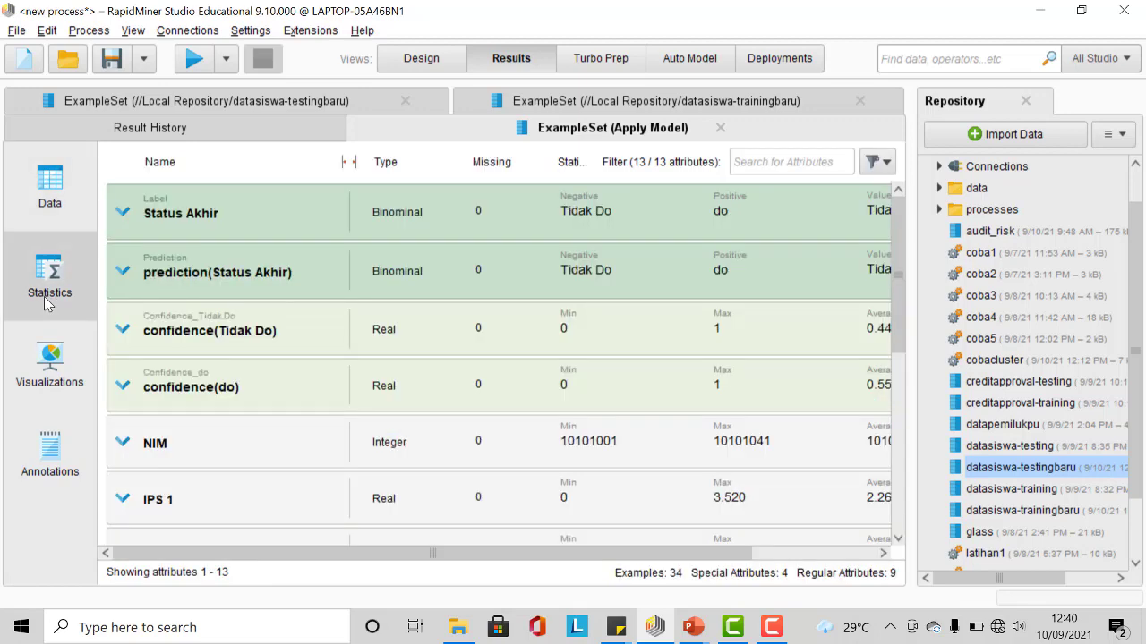
click(72, 356)
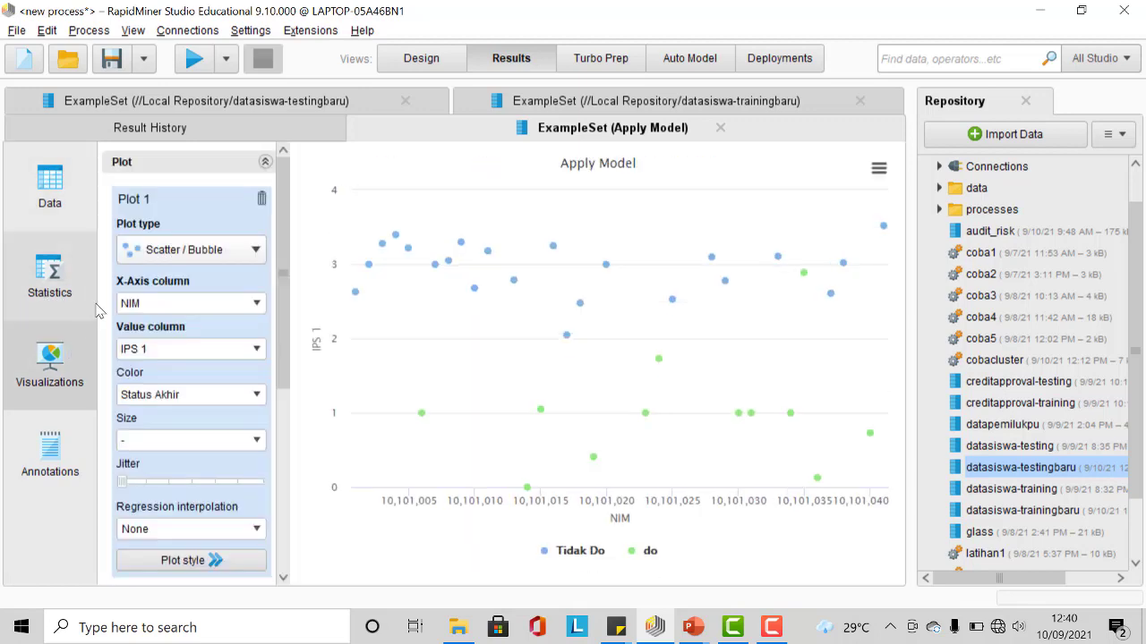
click(52, 192)
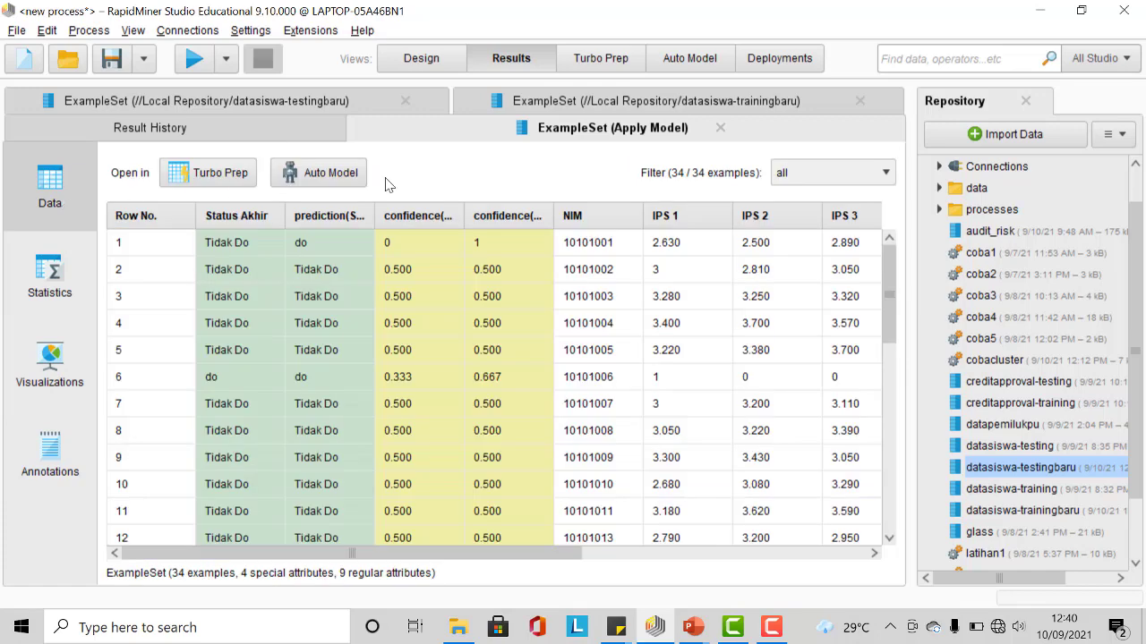
click(561, 104)
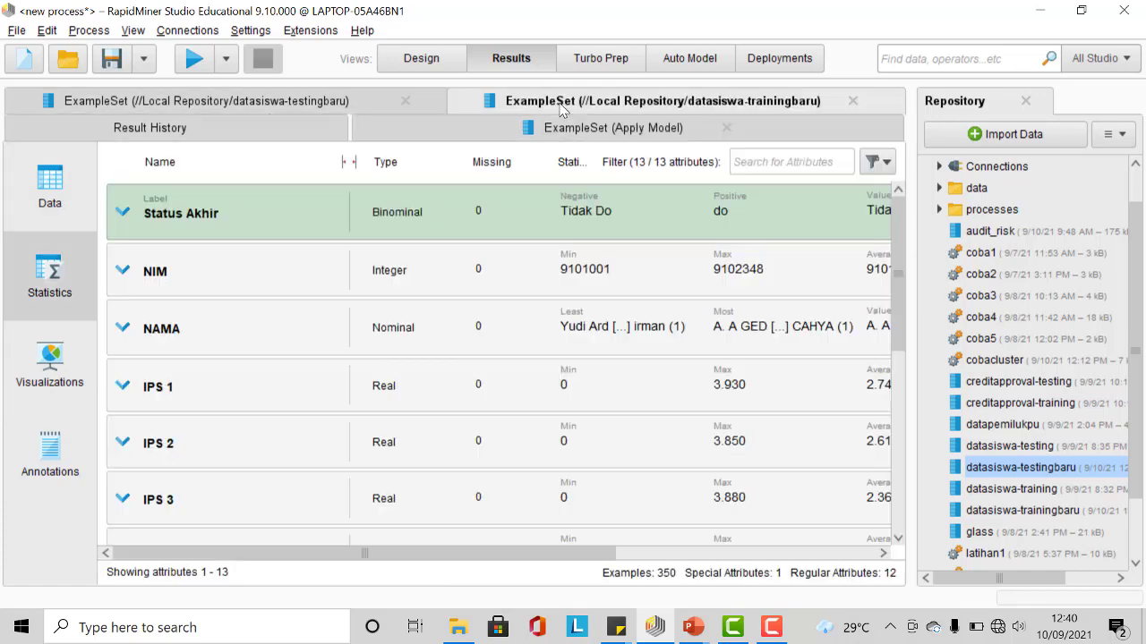
click(389, 104)
click(595, 132)
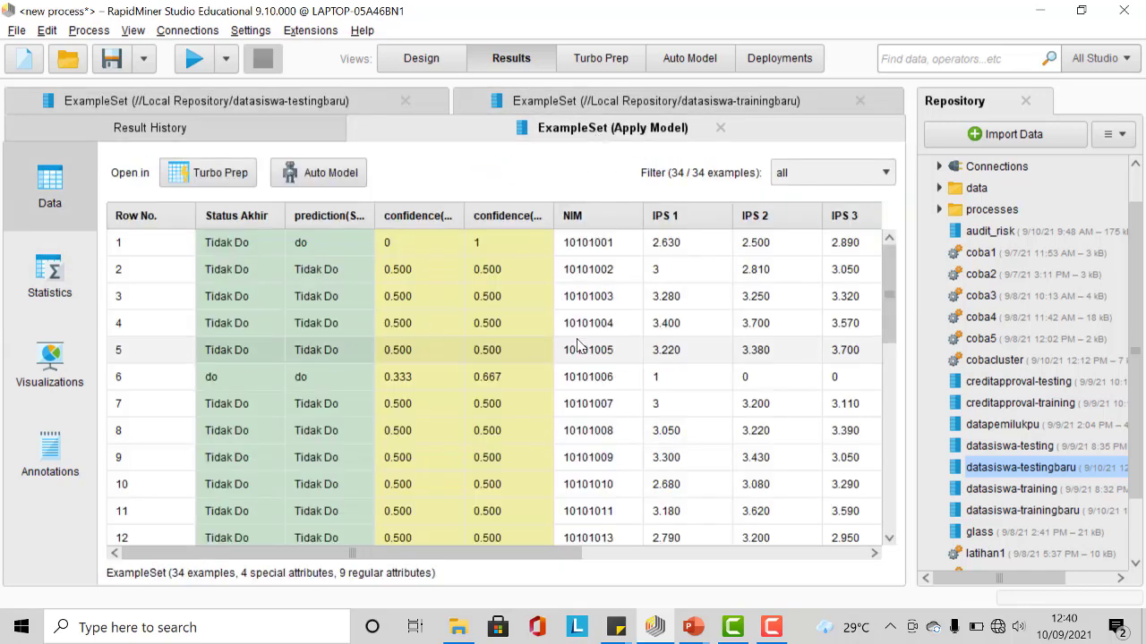
scroll(580, 350, down, 5)
scroll(580, 349, down, 3)
scroll(528, 336, up, 8)
Step: Search for the Performance operator and place it in the process to the right of the Decision Tree
click(421, 58)
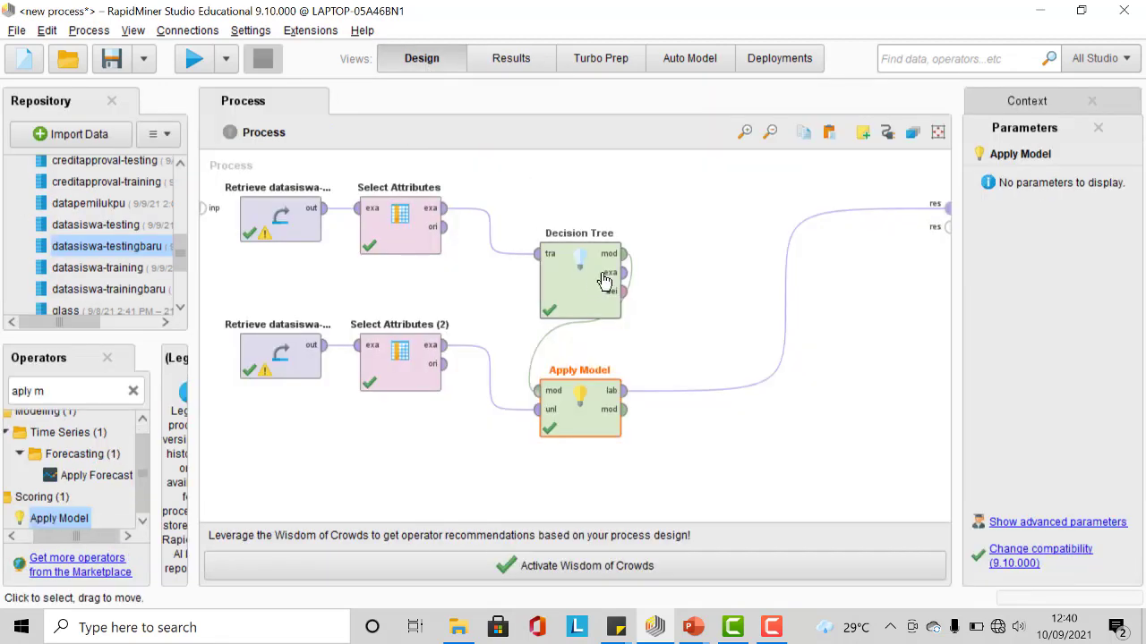
click(132, 391)
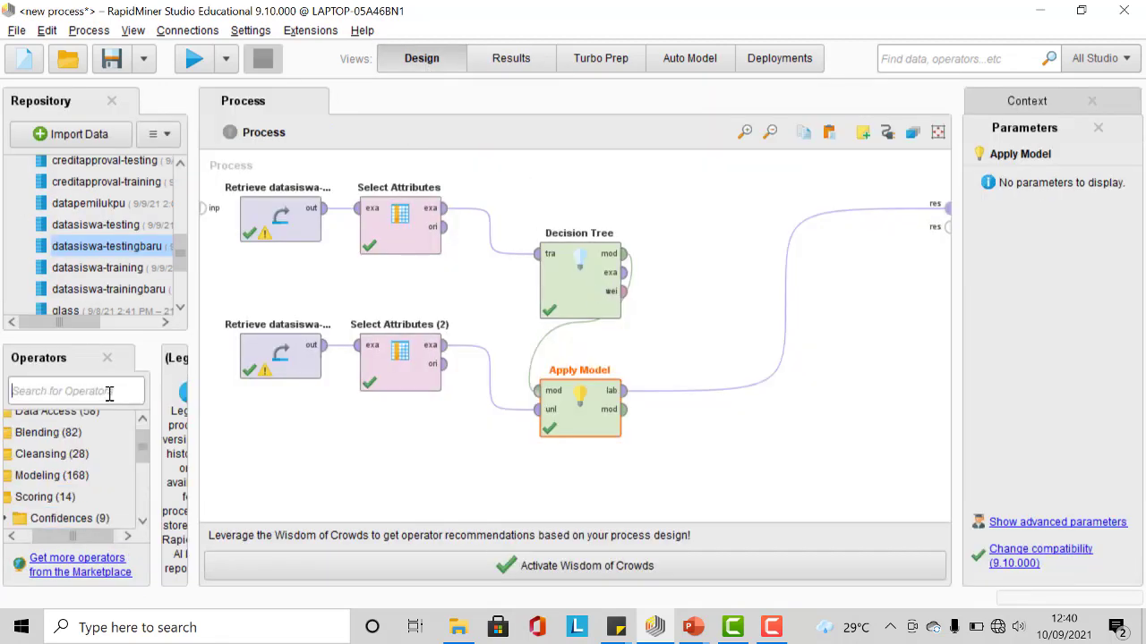
text(performance)
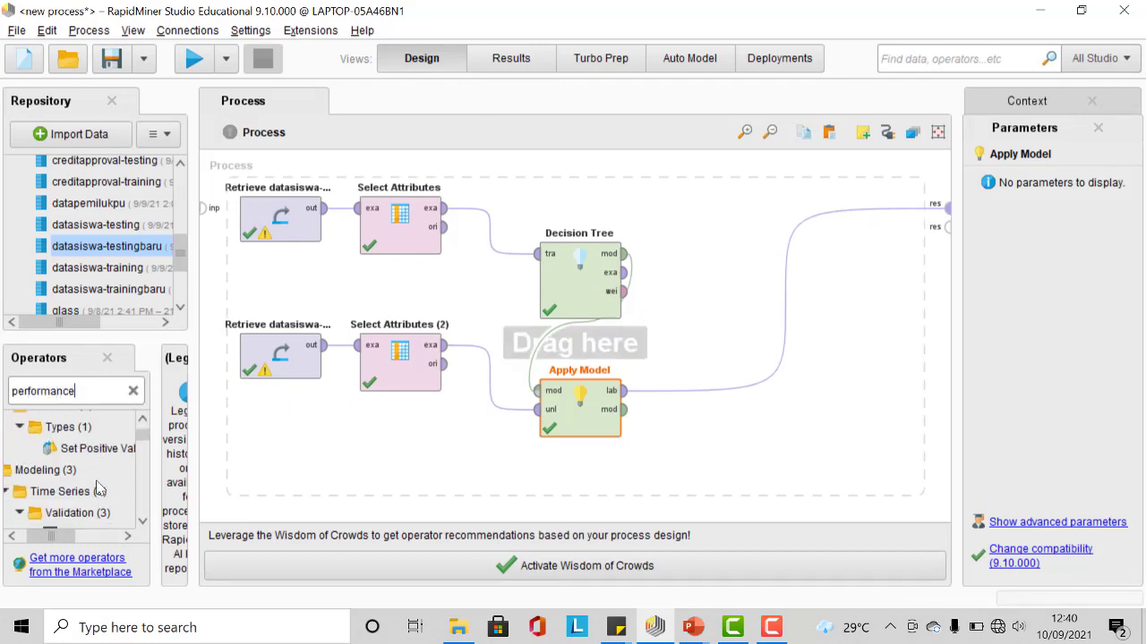
drag(103, 483, 750, 277)
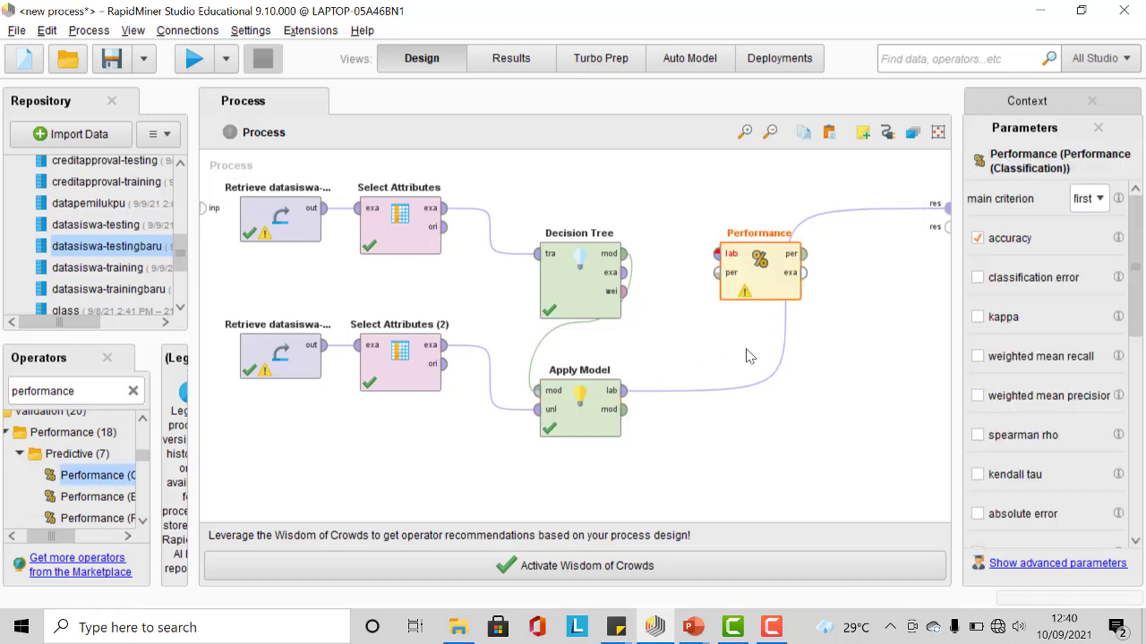
Step: Wire Apply Model's labelled output into Performance, and Performance's performance output to the process result
alt+click(787, 315)
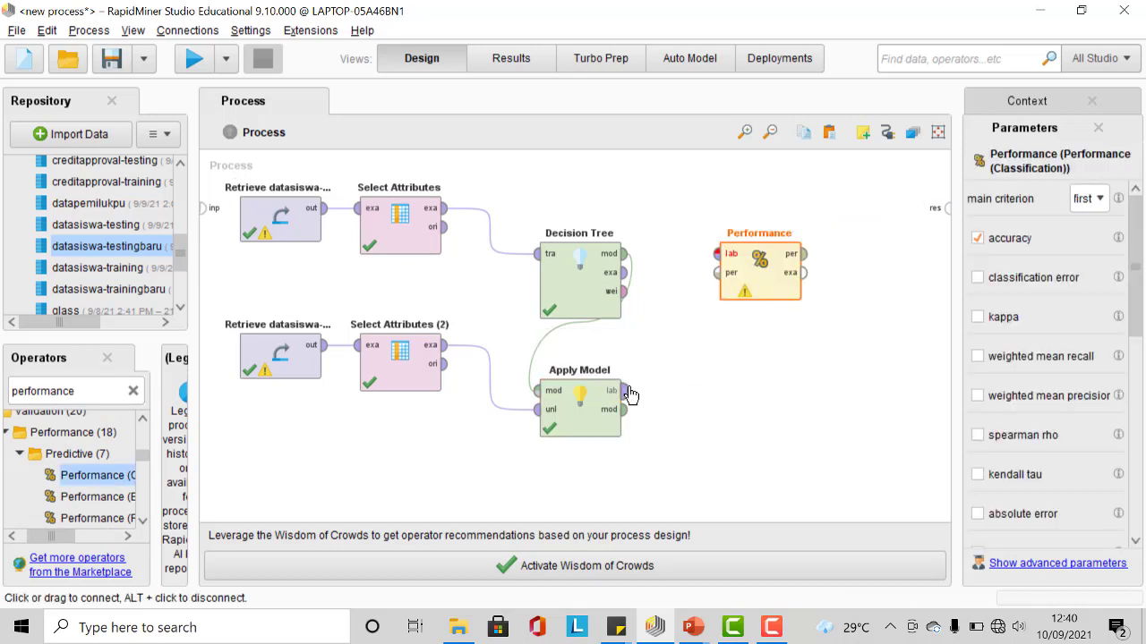
click(626, 391)
click(717, 254)
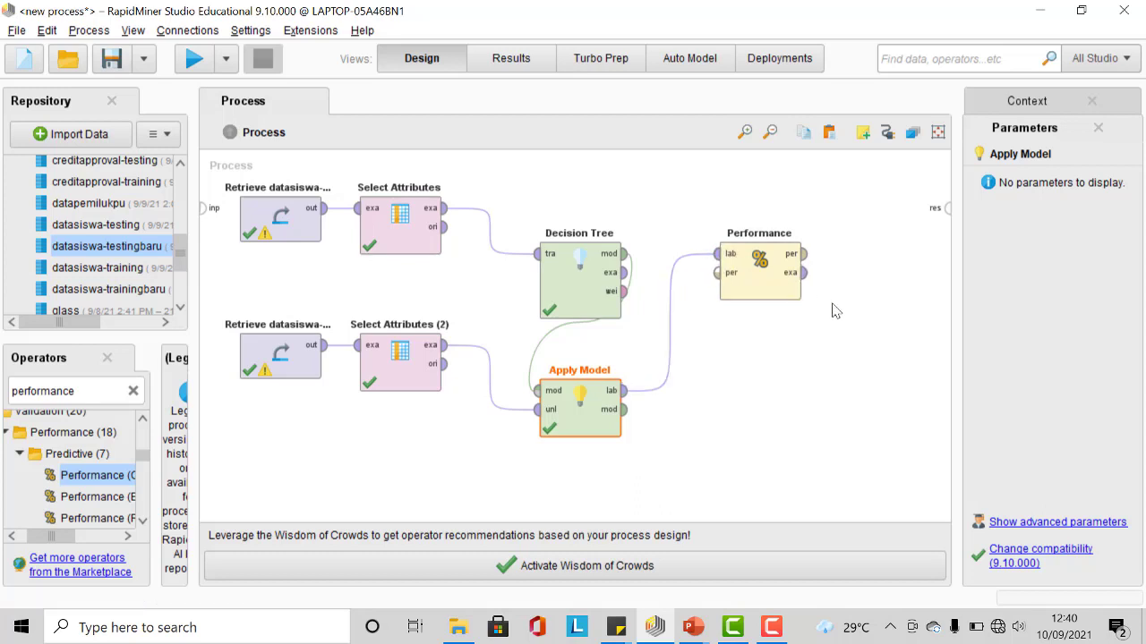
click(804, 255)
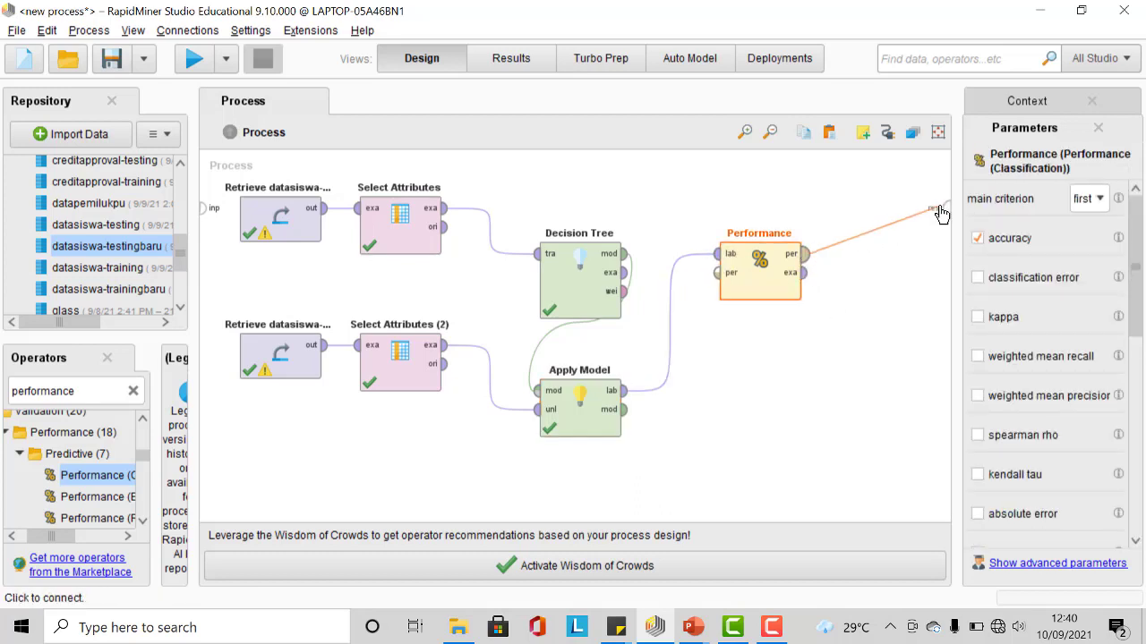
click(946, 205)
Step: Run the process and review the performance vector's accuracy and confusion matrix
click(194, 59)
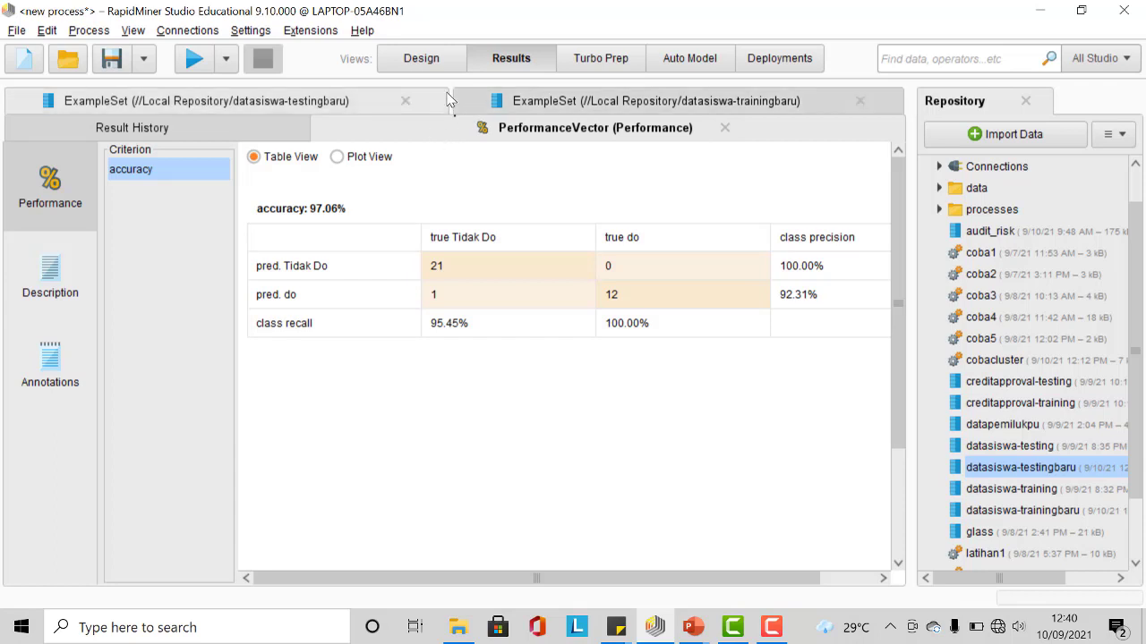
click(438, 64)
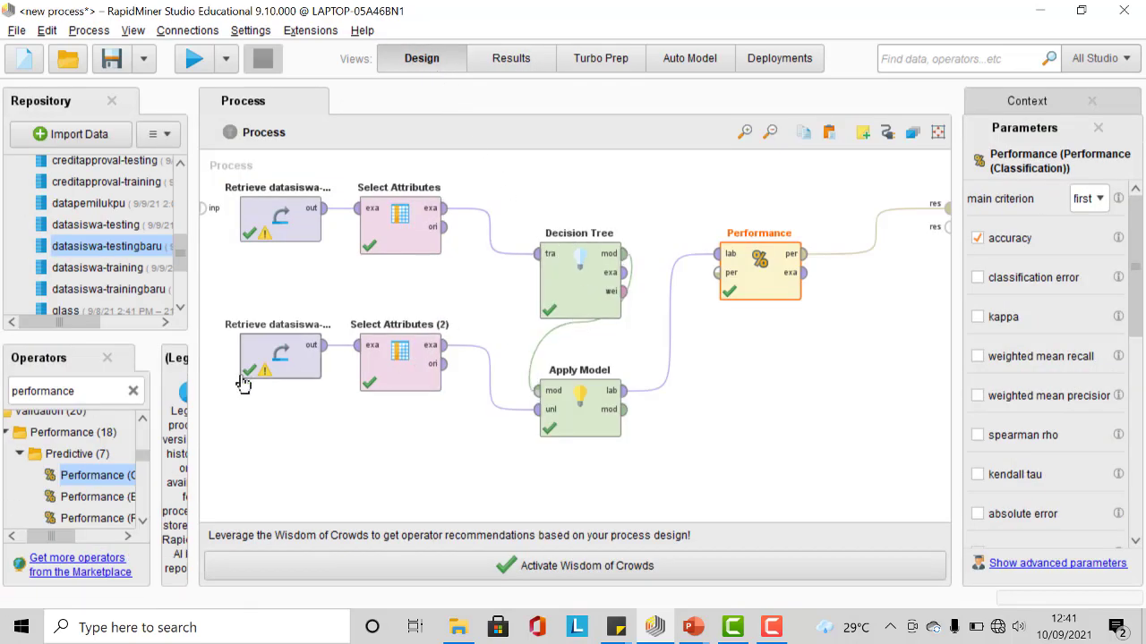
Step: Browse the operator library, searching for performance, prediction and k-NN operators
scroll(114, 488, down, 2)
scroll(114, 486, down, 2)
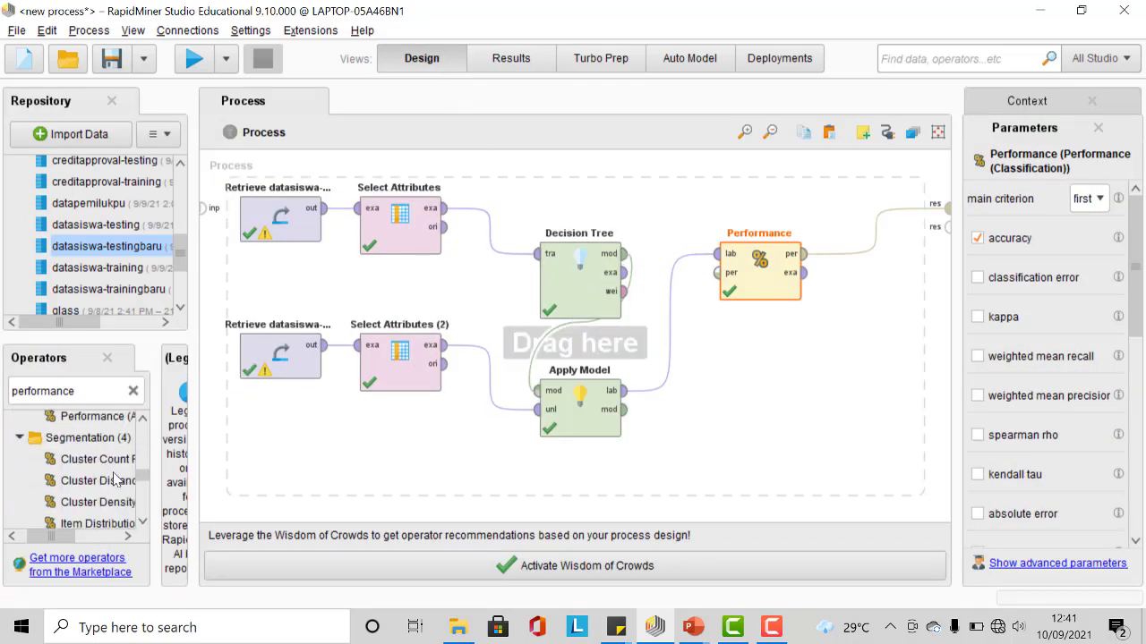
scroll(121, 470, up, 7)
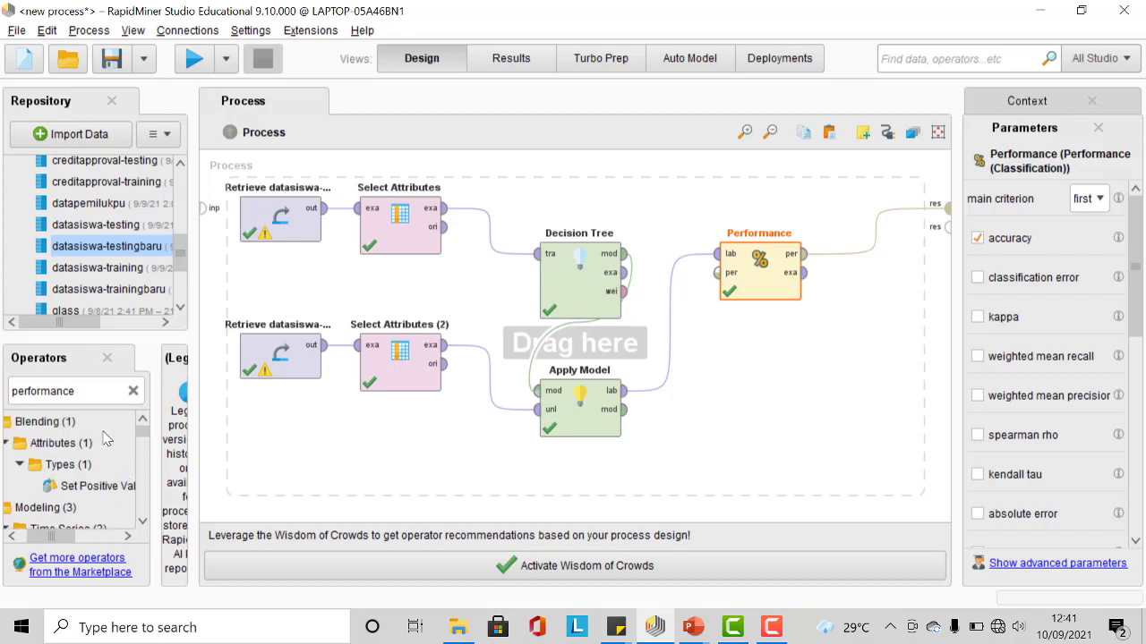
click(134, 391)
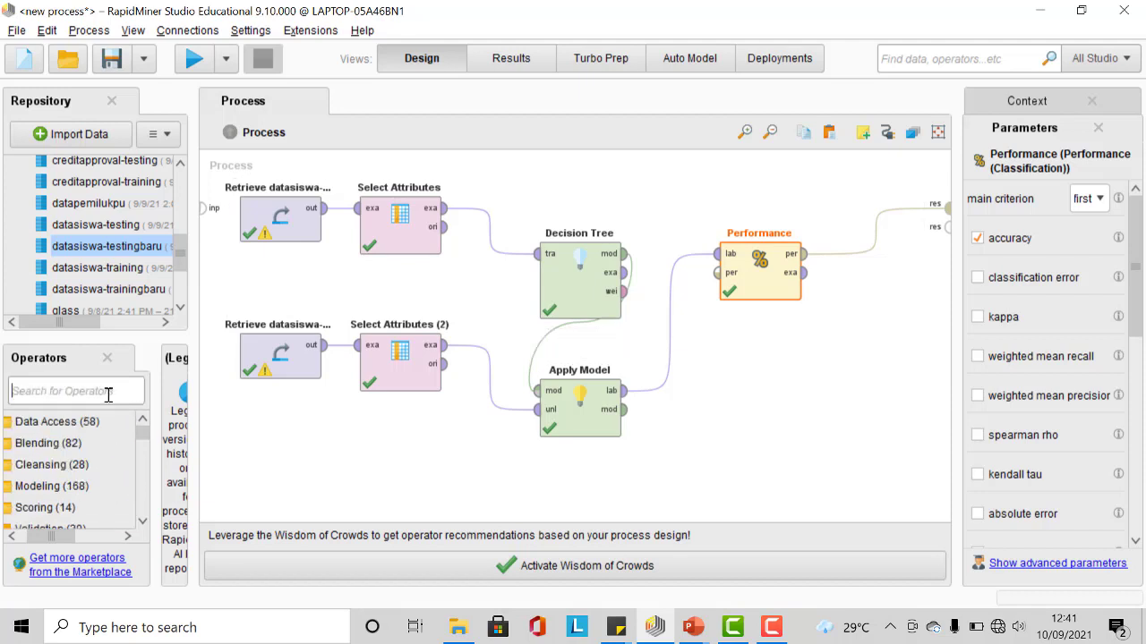
scroll(116, 461, down, 3)
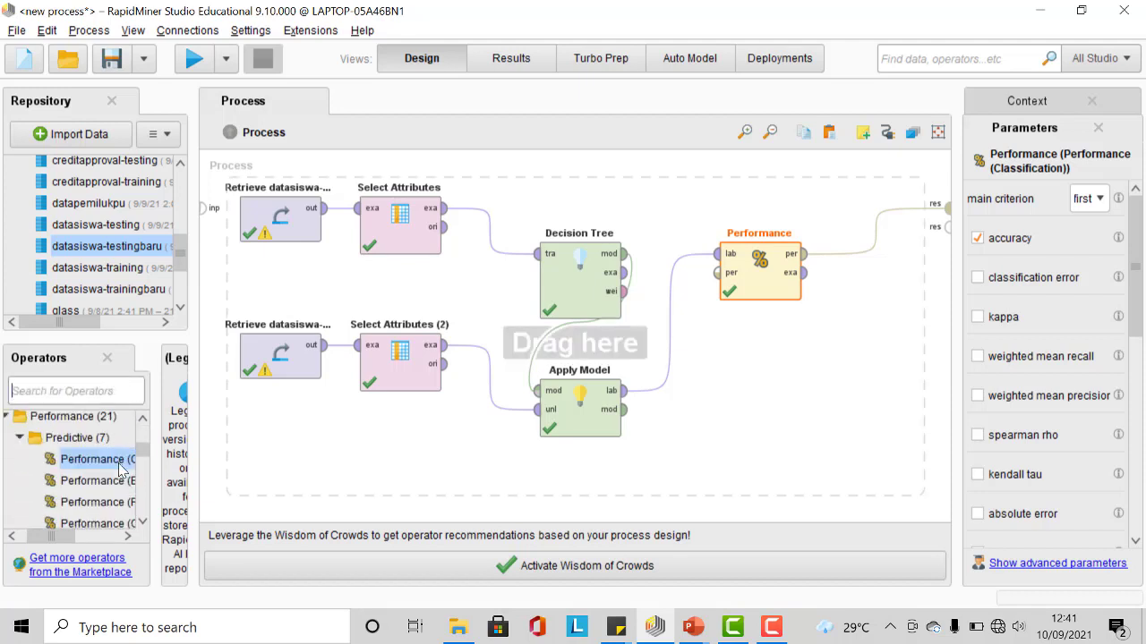
scroll(126, 461, up, 3)
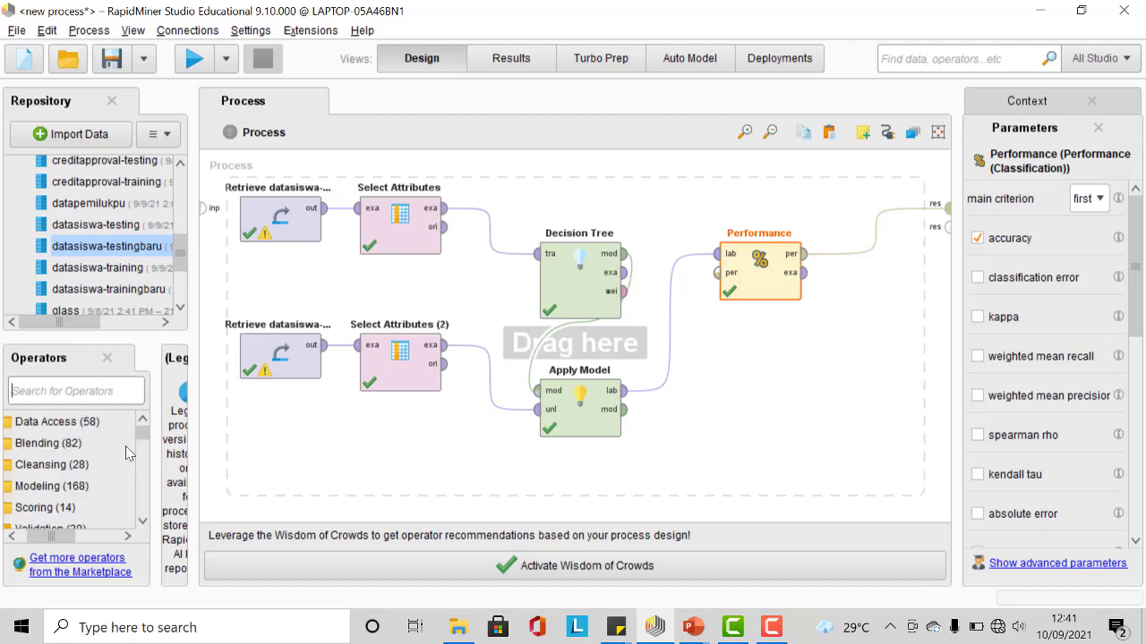
scroll(126, 456, down, 8)
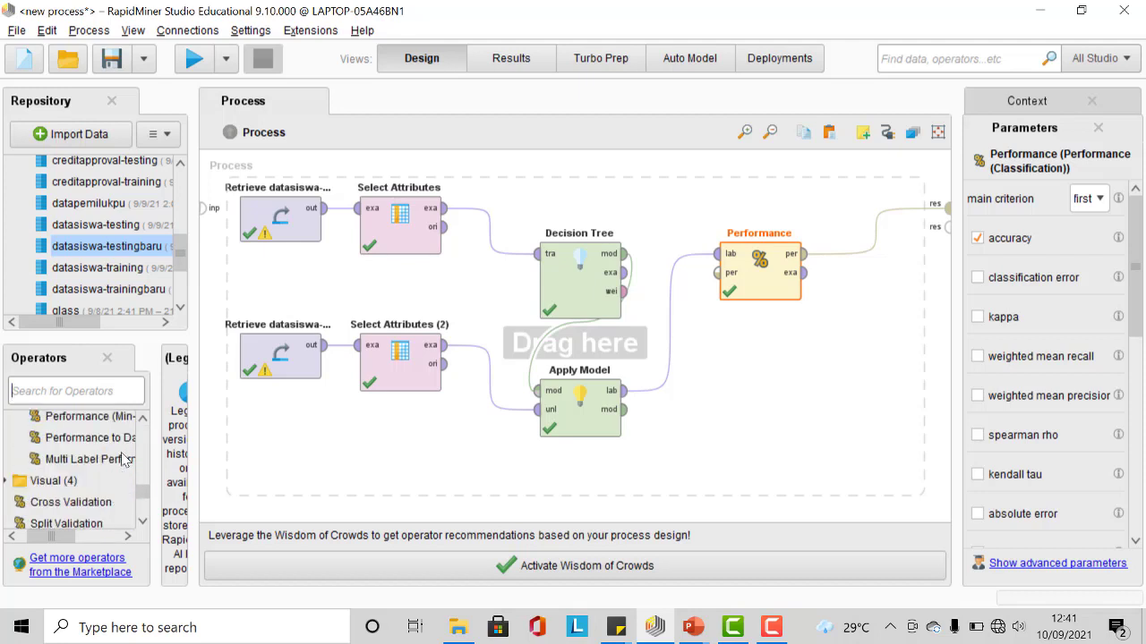
scroll(125, 459, down, 3)
scroll(124, 459, up, 3)
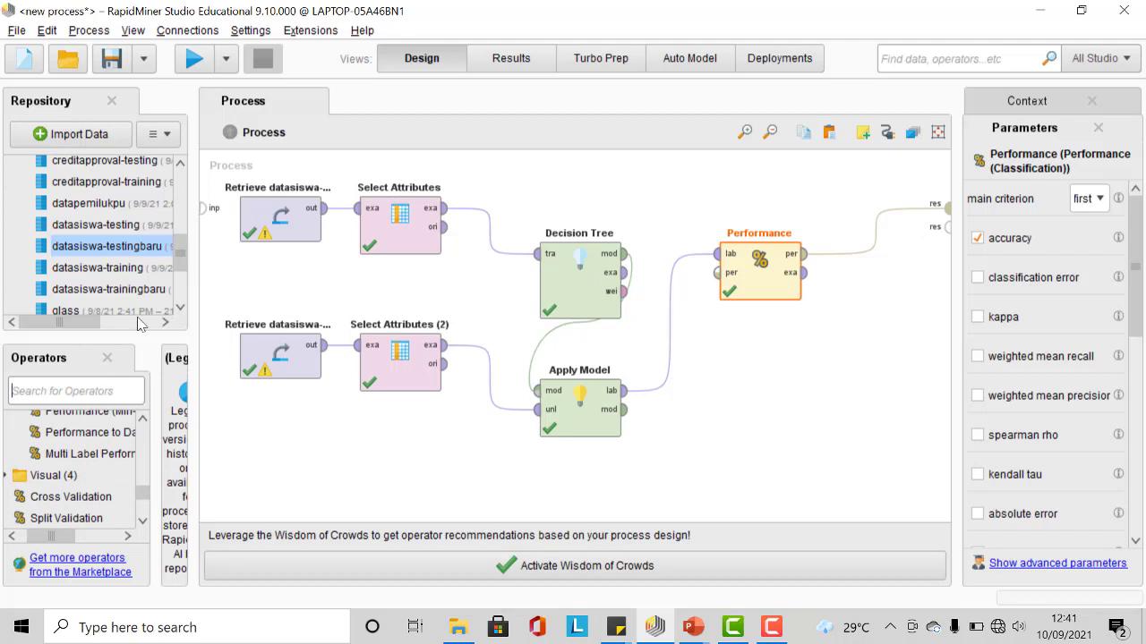
text(pred)
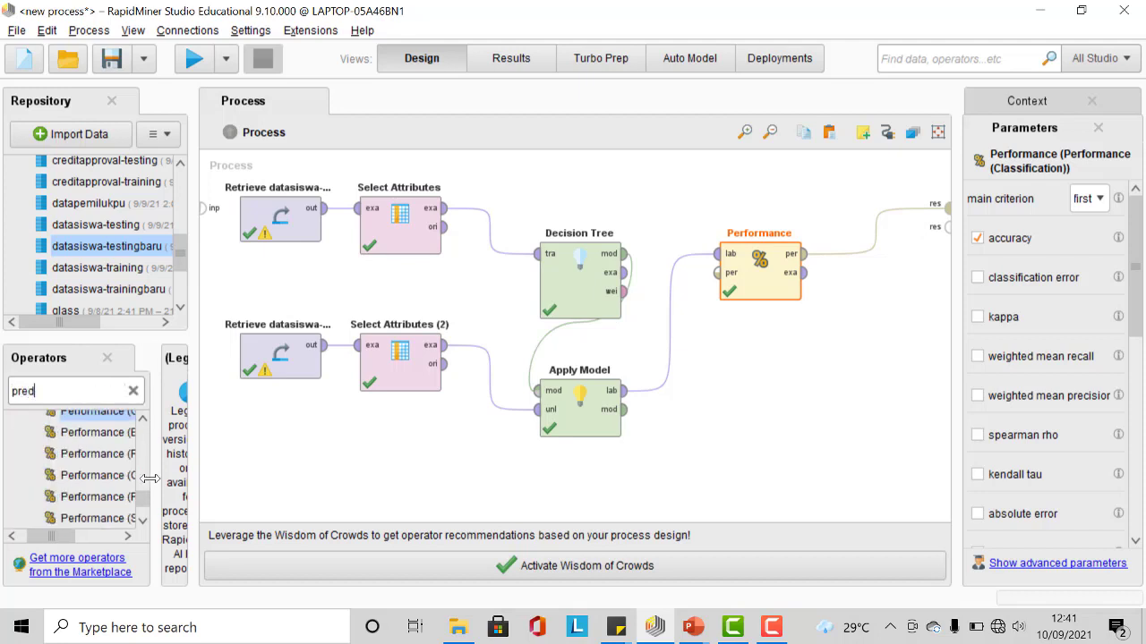
scroll(80, 465, up, 6)
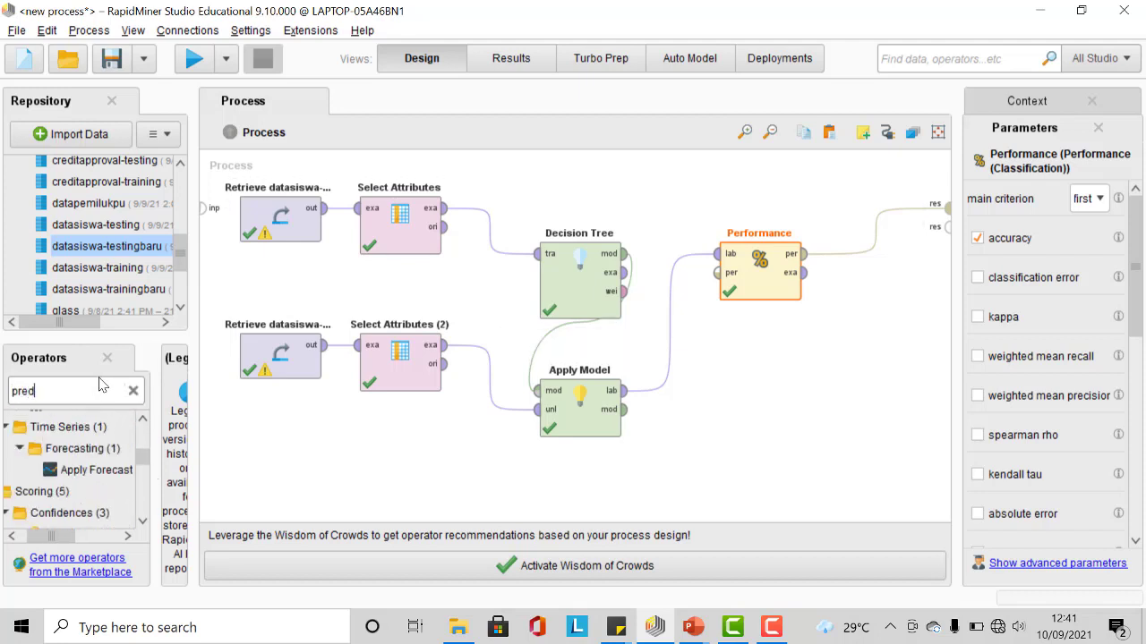
key(BackSpace)
key(BackSpace)
key(BackSpace)
key(BackSpace)
text(knn)
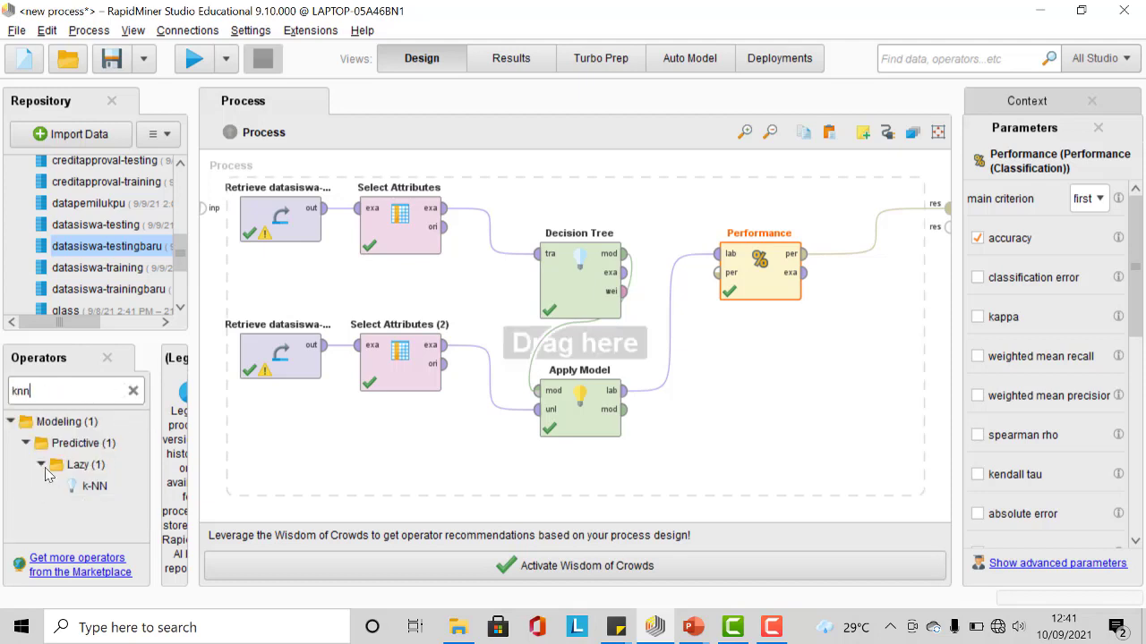
click(28, 444)
click(28, 444)
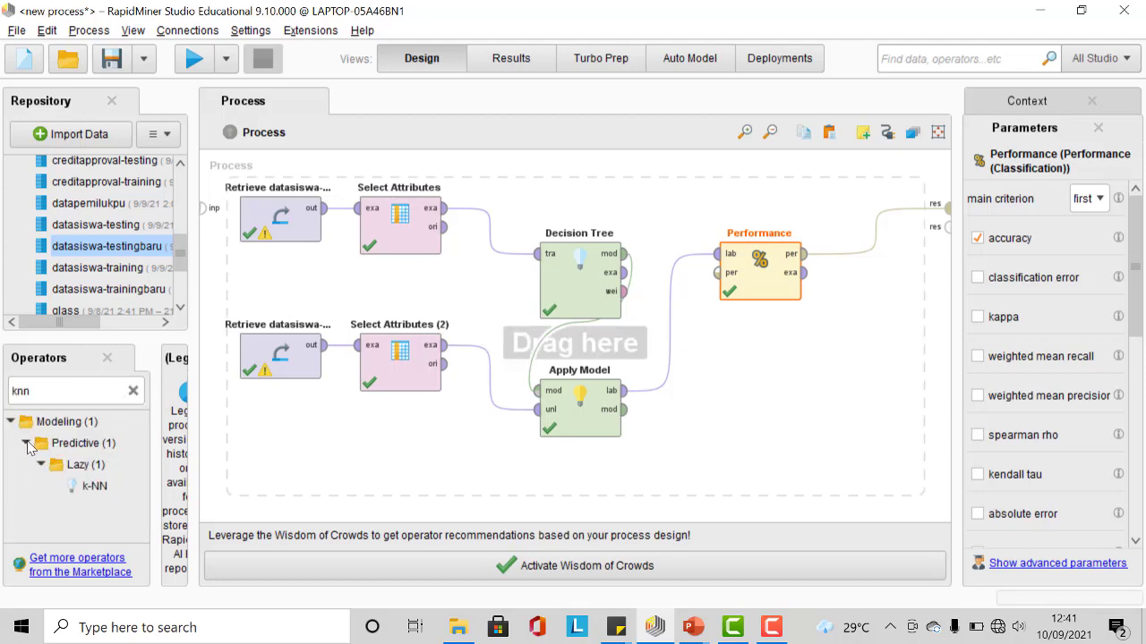
double_click(79, 390)
key(BackSpace)
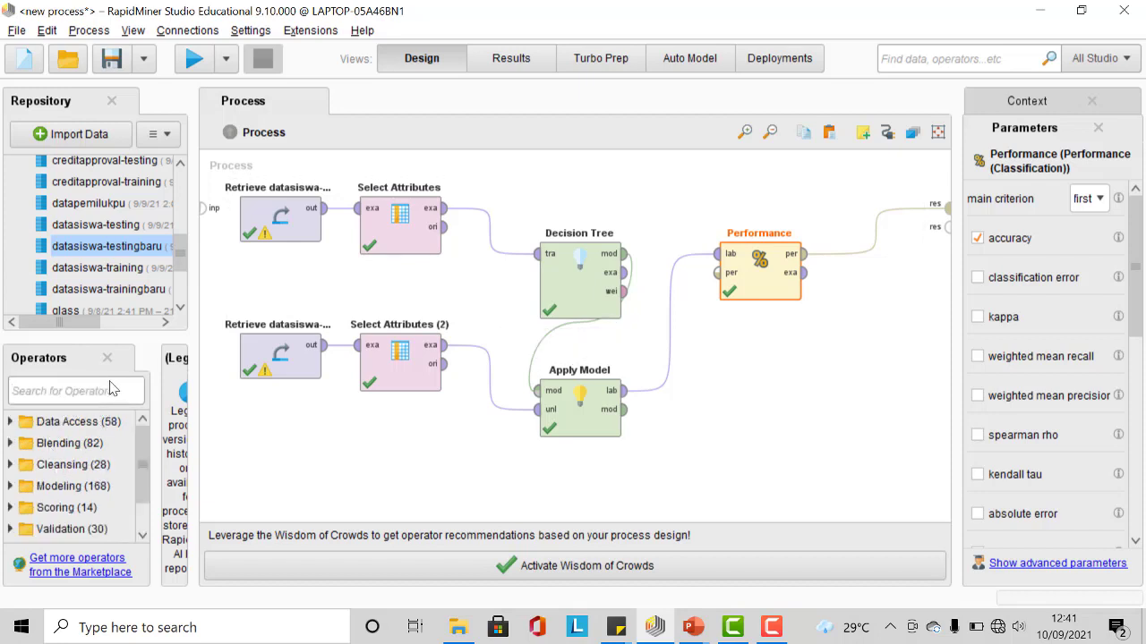
text(pred)
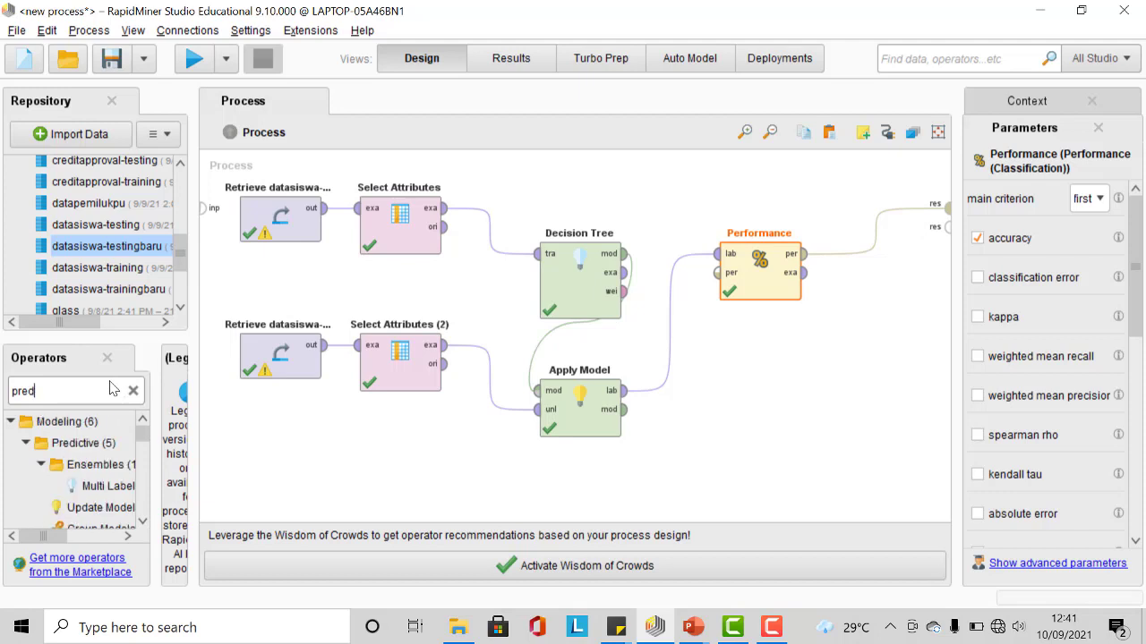
scroll(103, 483, down, 2)
scroll(103, 483, down, 4)
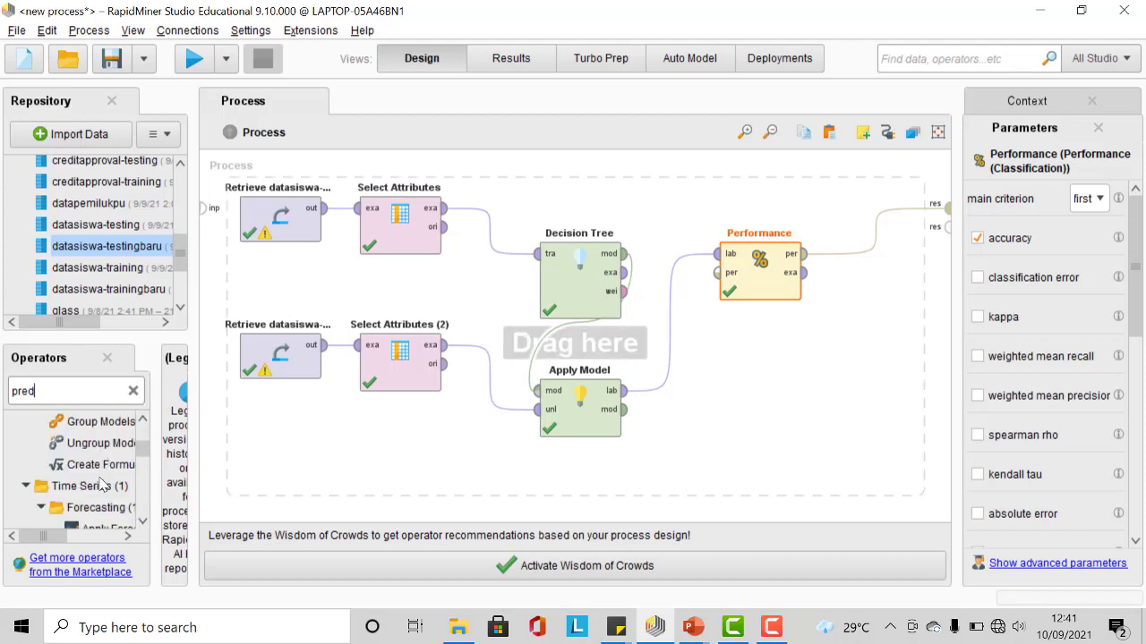
scroll(103, 483, down, 4)
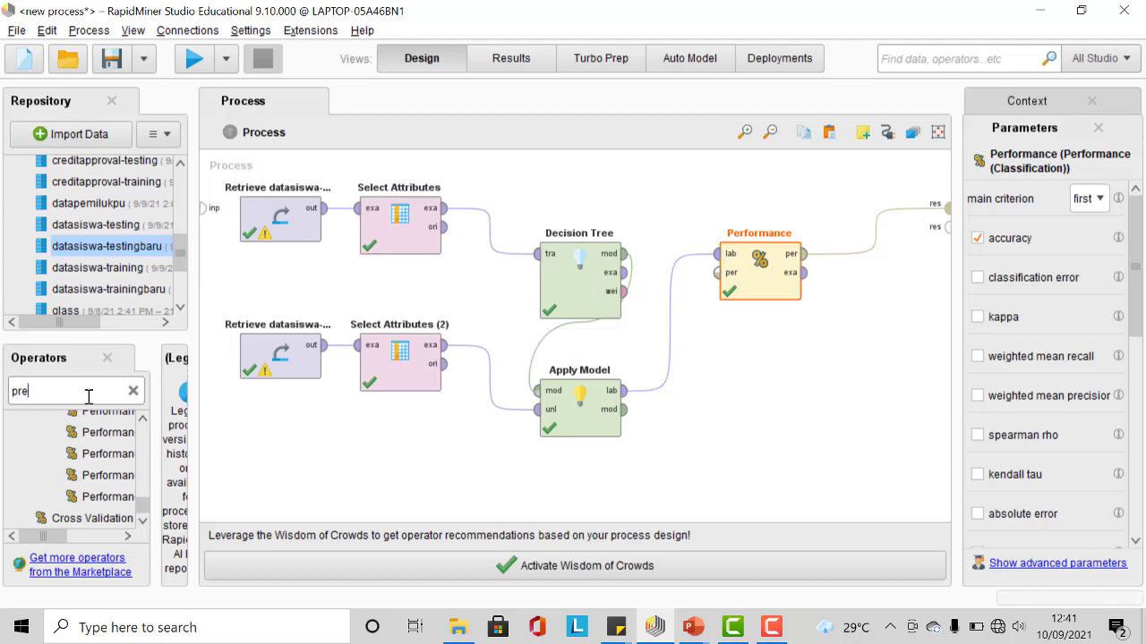
Step: Search for Naive Bayes and add it to the process above the Decision Tree
key(BackSpace)
key(BackSpace)
key(BackSpace)
text(naiv)
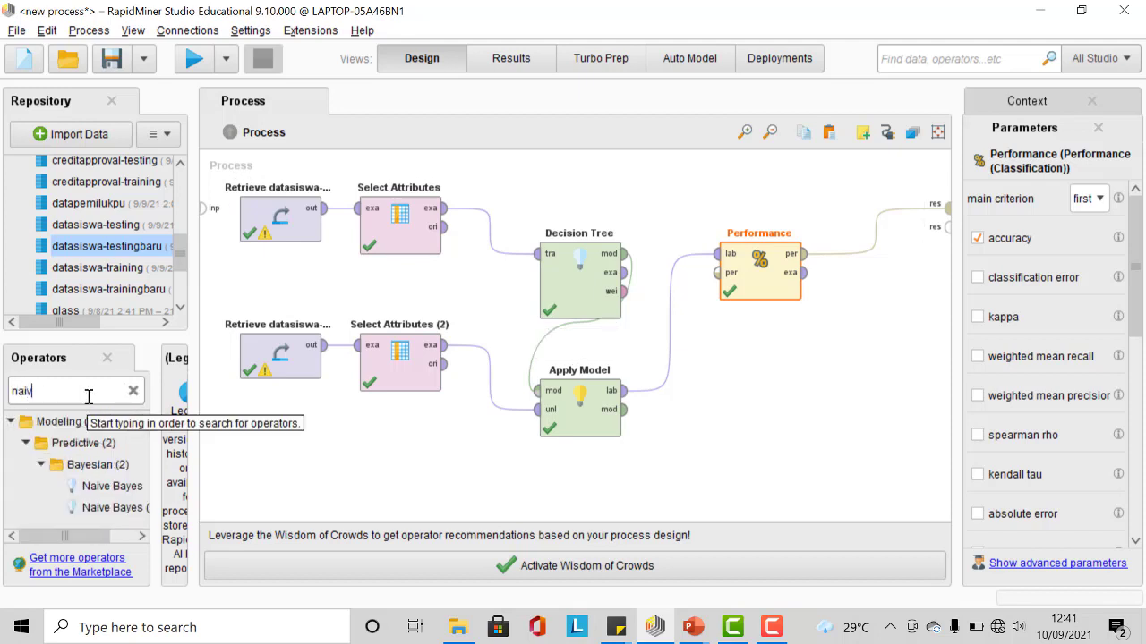
click(101, 534)
drag(83, 486, 601, 242)
Step: Disable the Decision Tree operator and move it slightly to the left
click(590, 266)
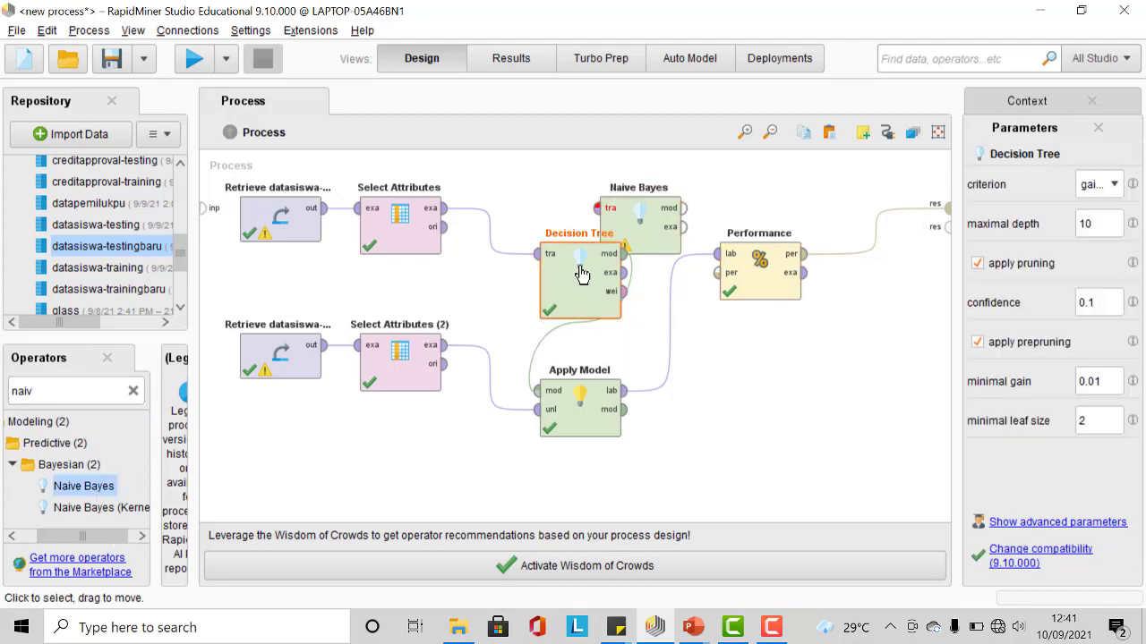
right_click(591, 266)
click(609, 305)
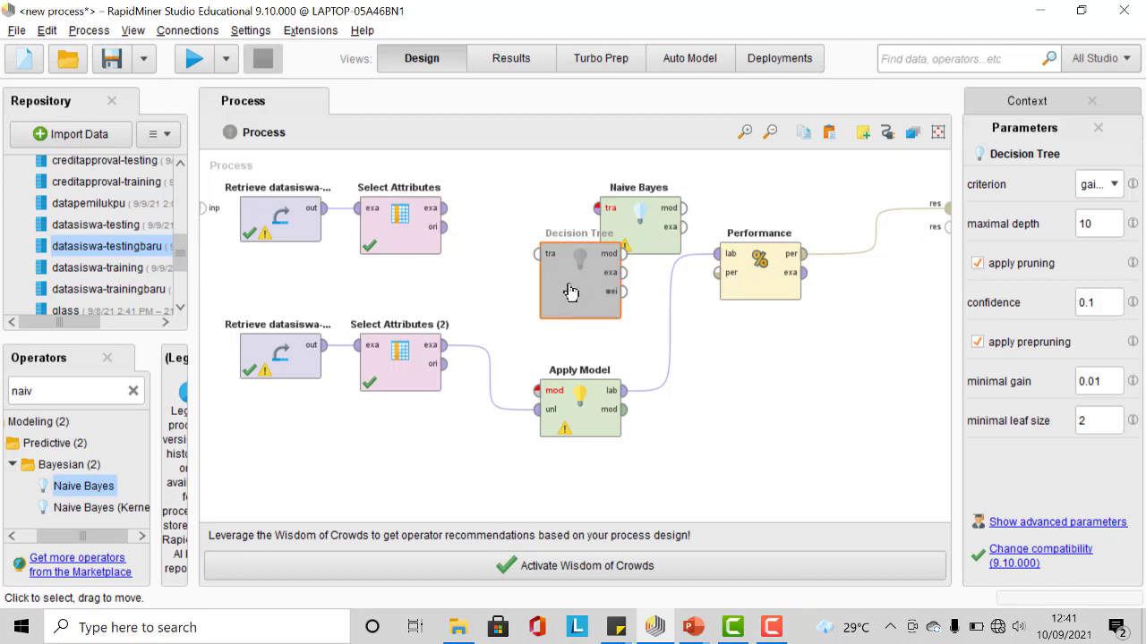
drag(591, 301, 532, 299)
Step: Wire Select Attributes output into Naive Bayes and its model output into Apply Model's model input
drag(452, 218, 598, 209)
click(684, 209)
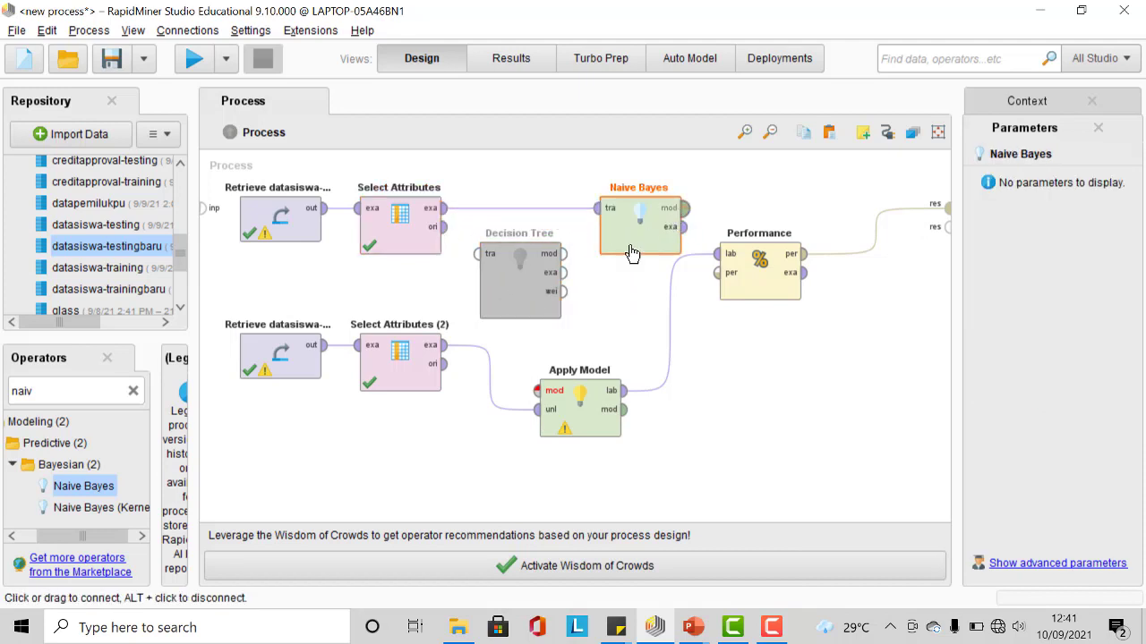
click(537, 390)
Step: Run the process and compare the Naive Bayes performance vector with the testing and training result tabs
click(193, 58)
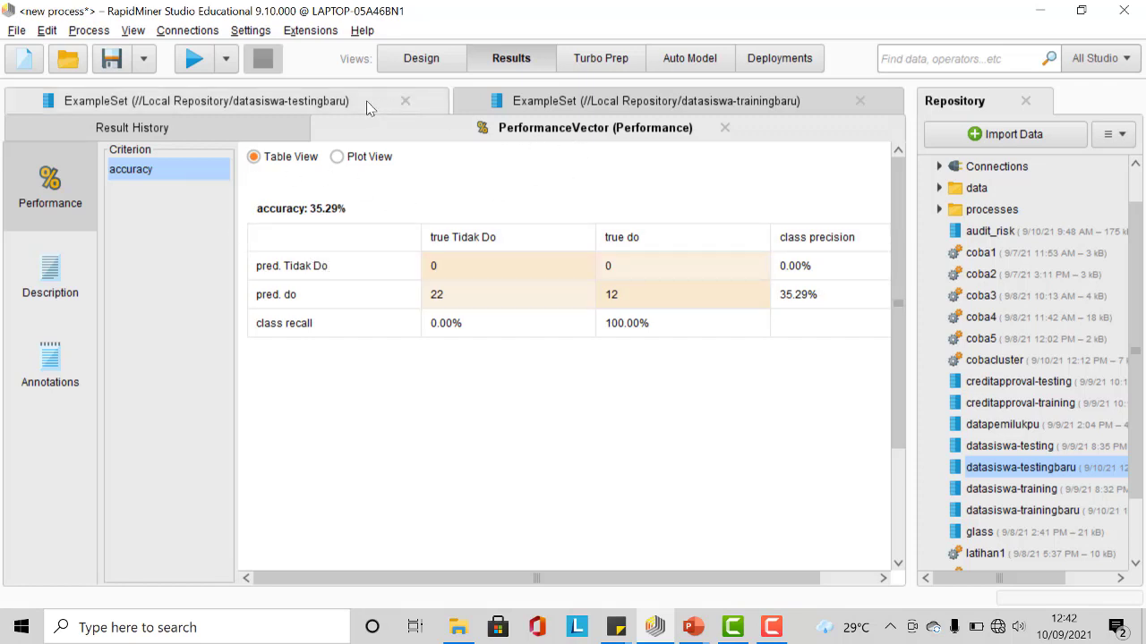
click(526, 104)
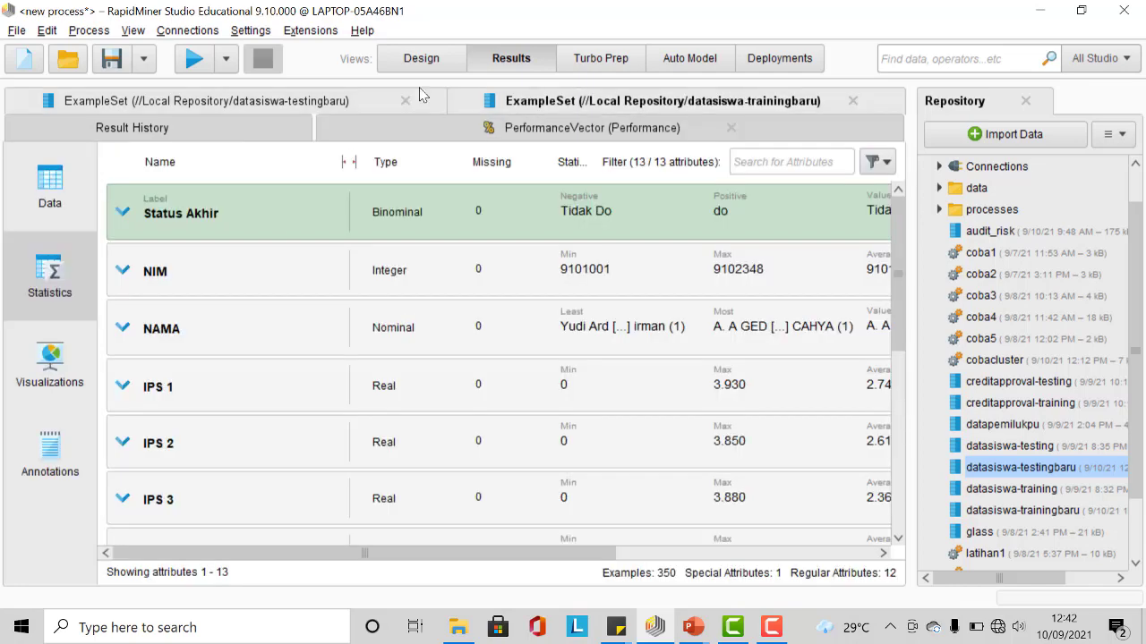
click(375, 102)
click(514, 103)
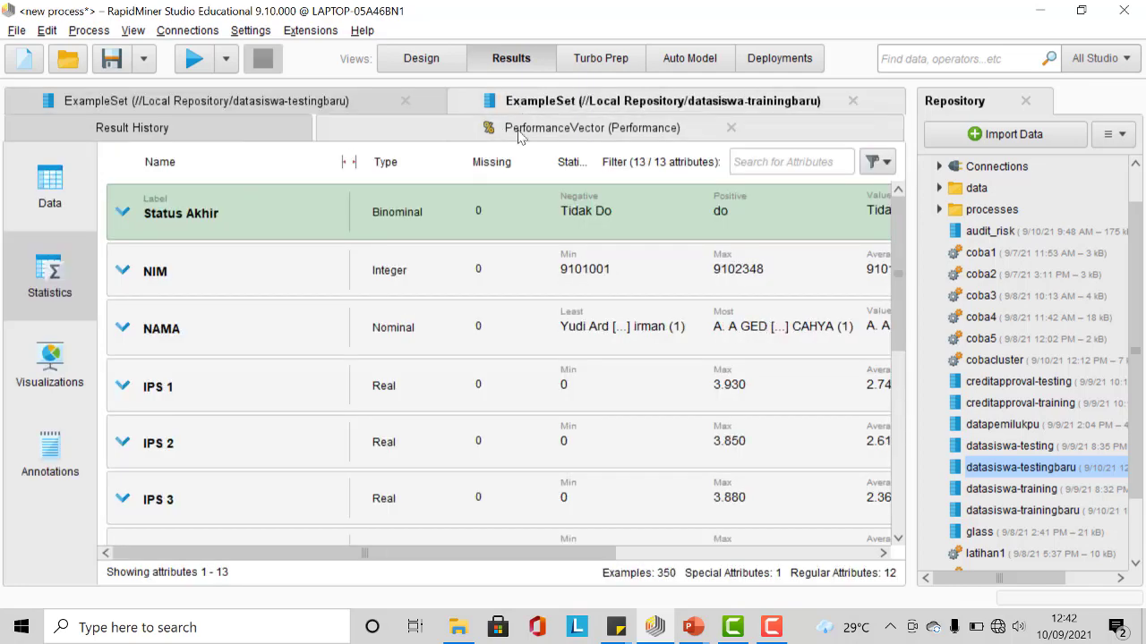
click(519, 132)
click(385, 101)
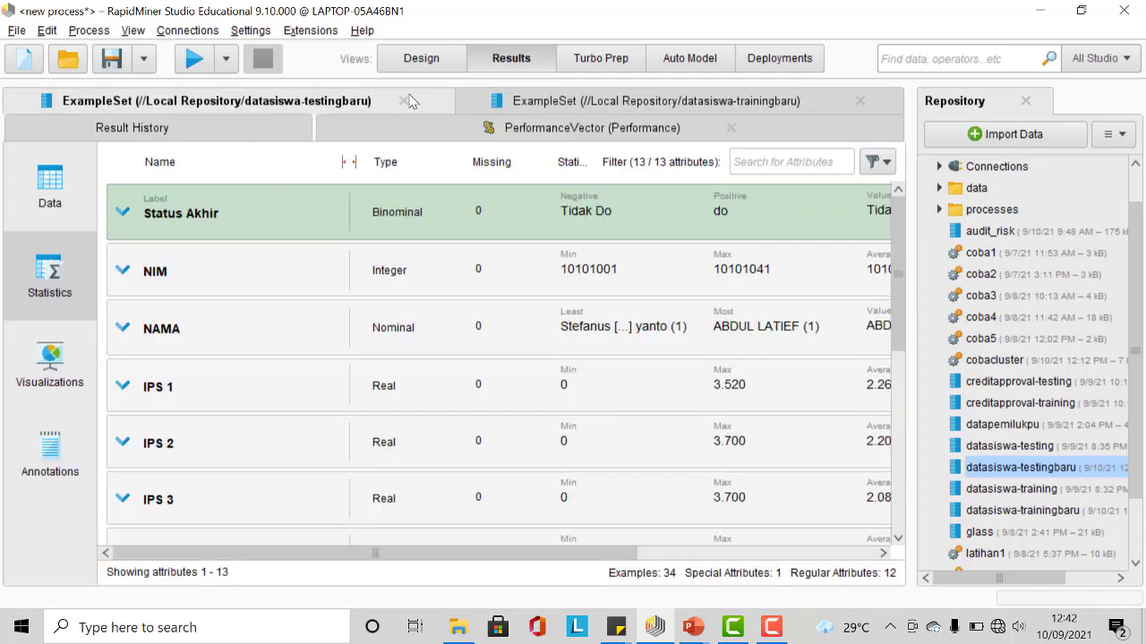
click(529, 101)
click(510, 128)
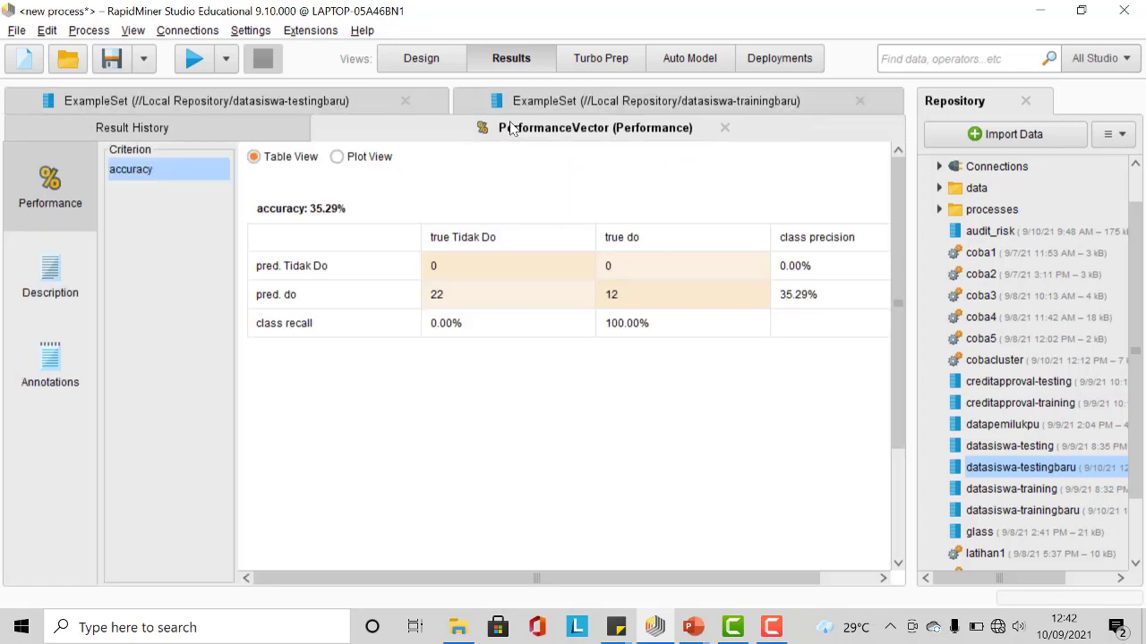
Step: Return to the process design and select the disabled Decision Tree operator
click(418, 59)
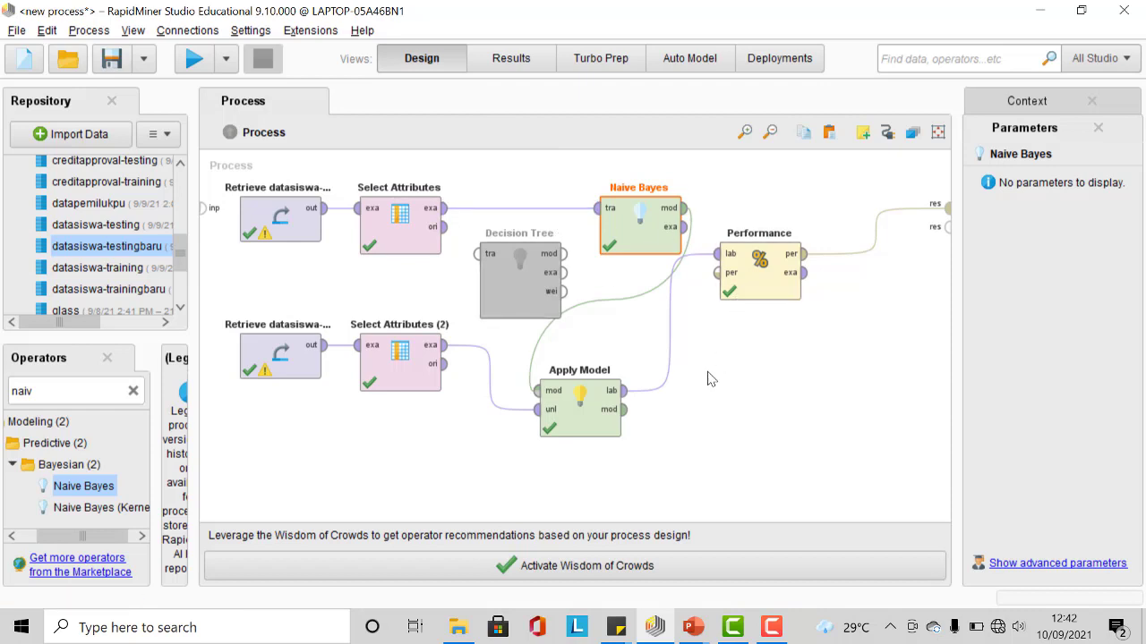
click(529, 260)
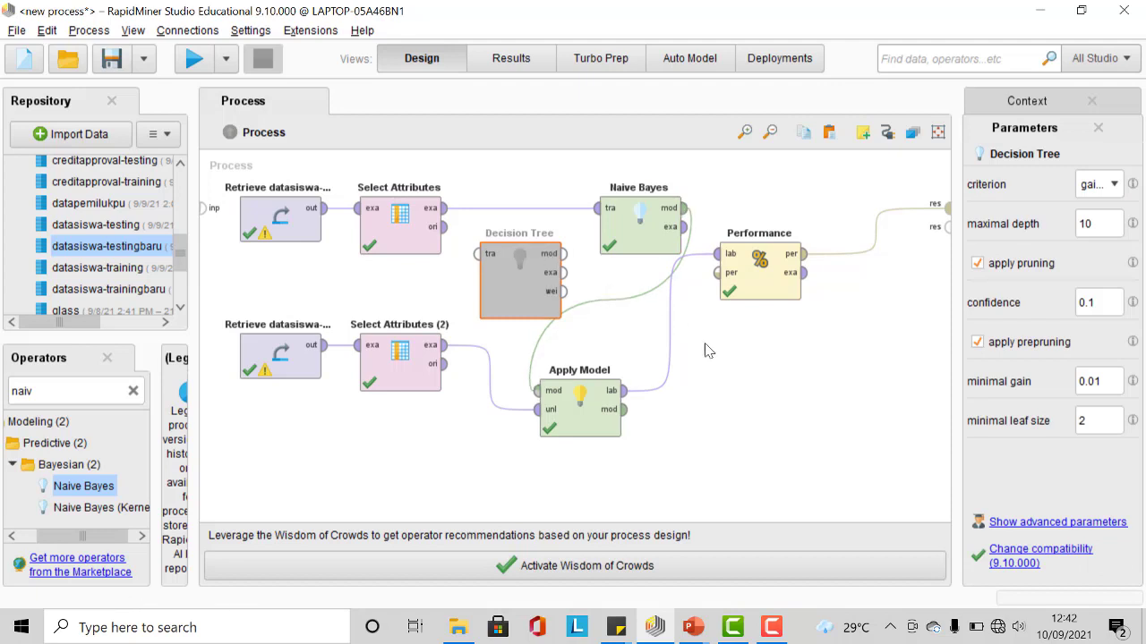